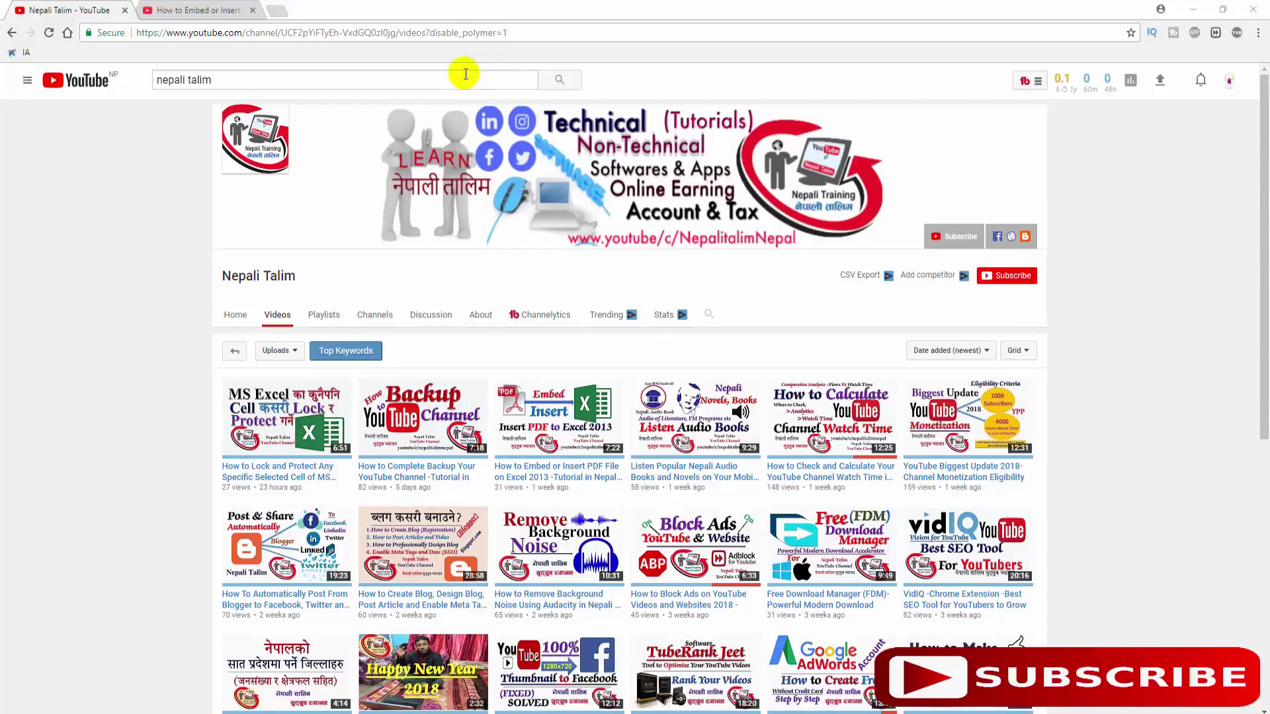
Step: Subscribe to the Nepali Talim channel with upload notifications on, then minimize the browser
click(228, 12)
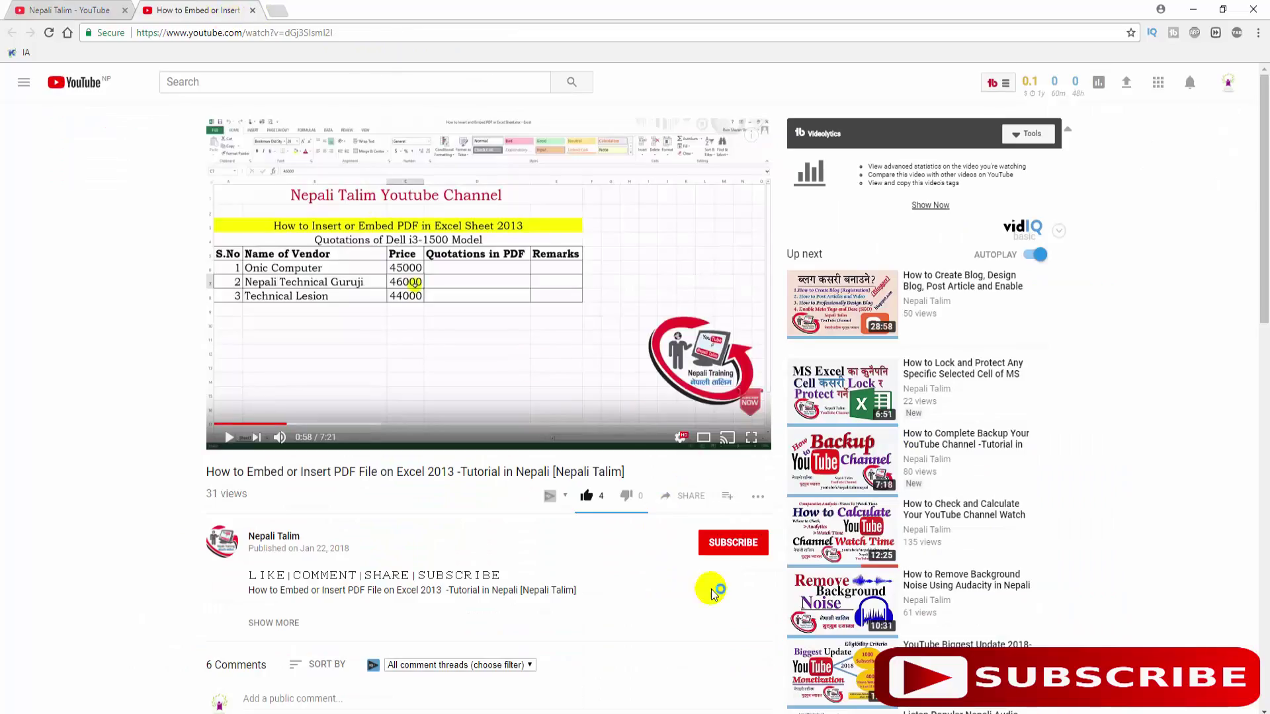
click(711, 554)
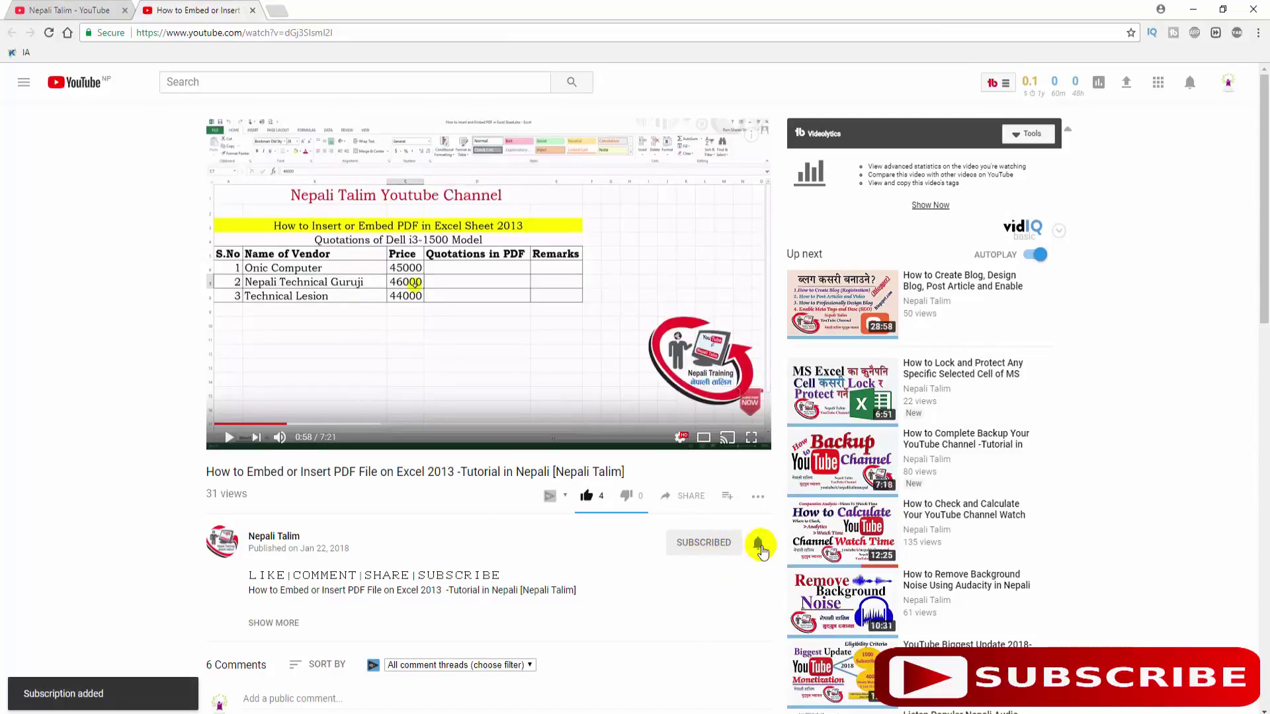
click(759, 546)
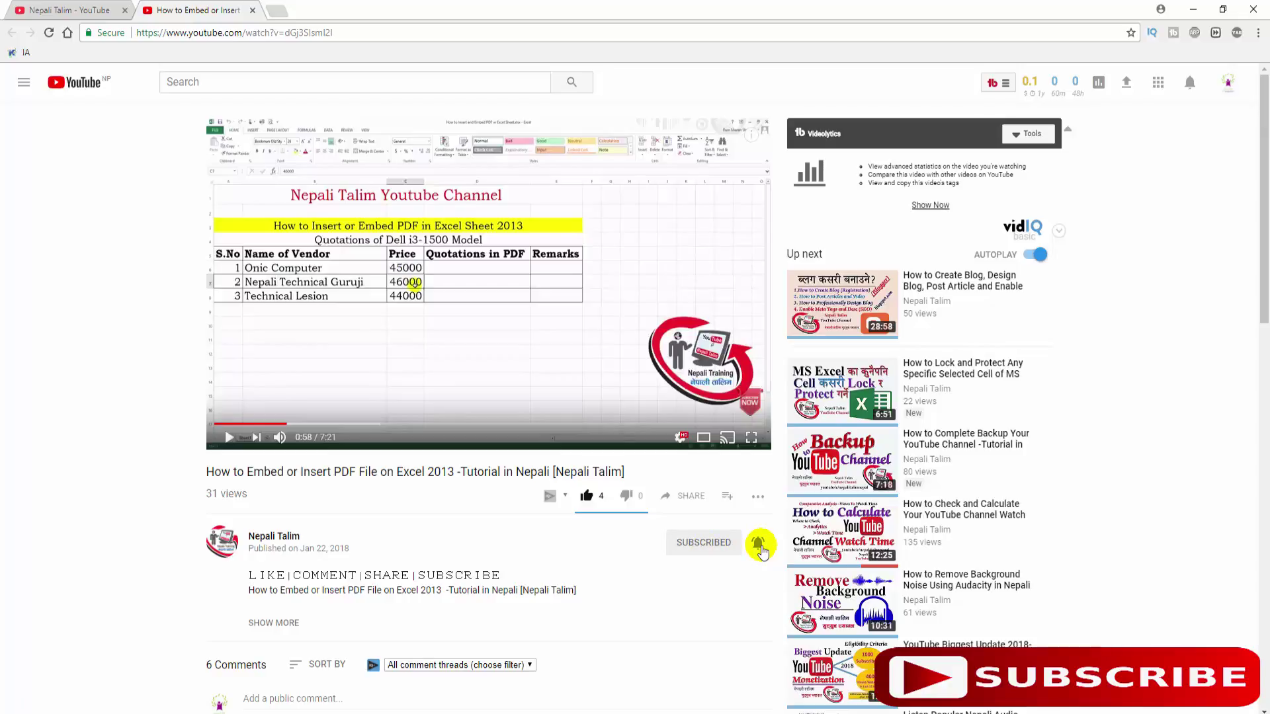
click(1195, 10)
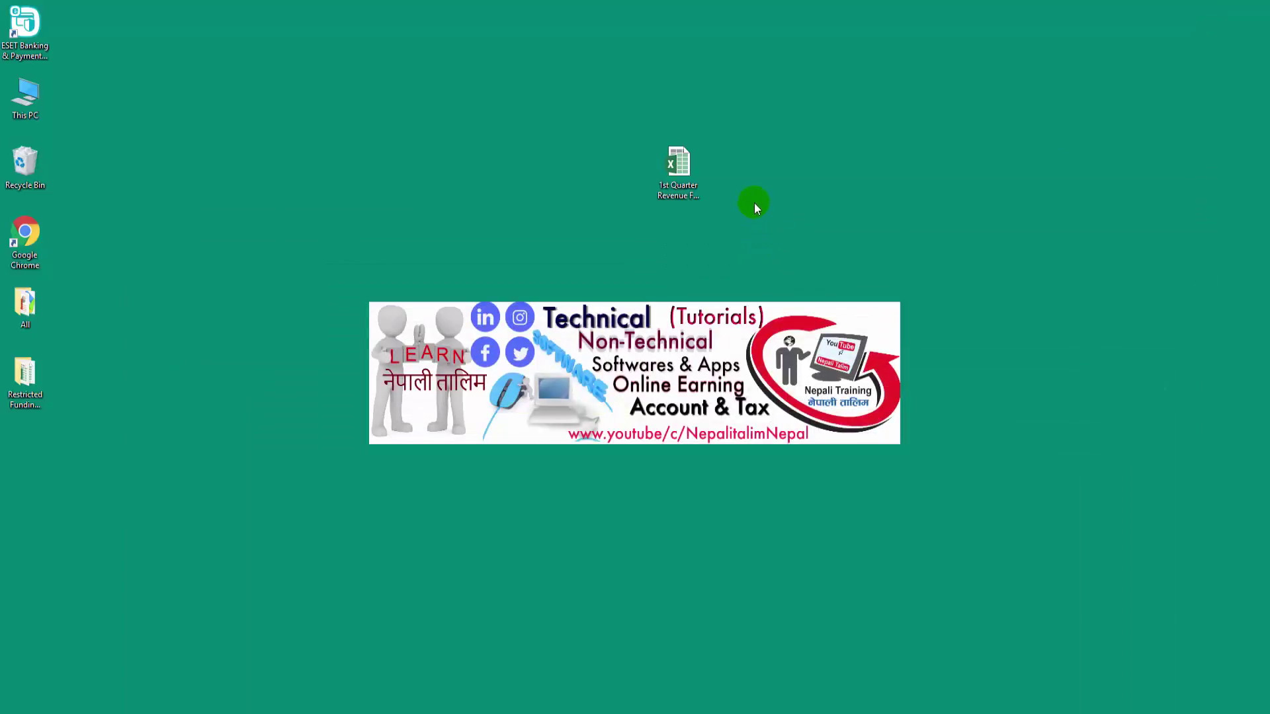
Step: Open the 1st Quarter Revenue Forecast workbook, review its A1:F8 revenue table, then minimize Excel
double_click(685, 169)
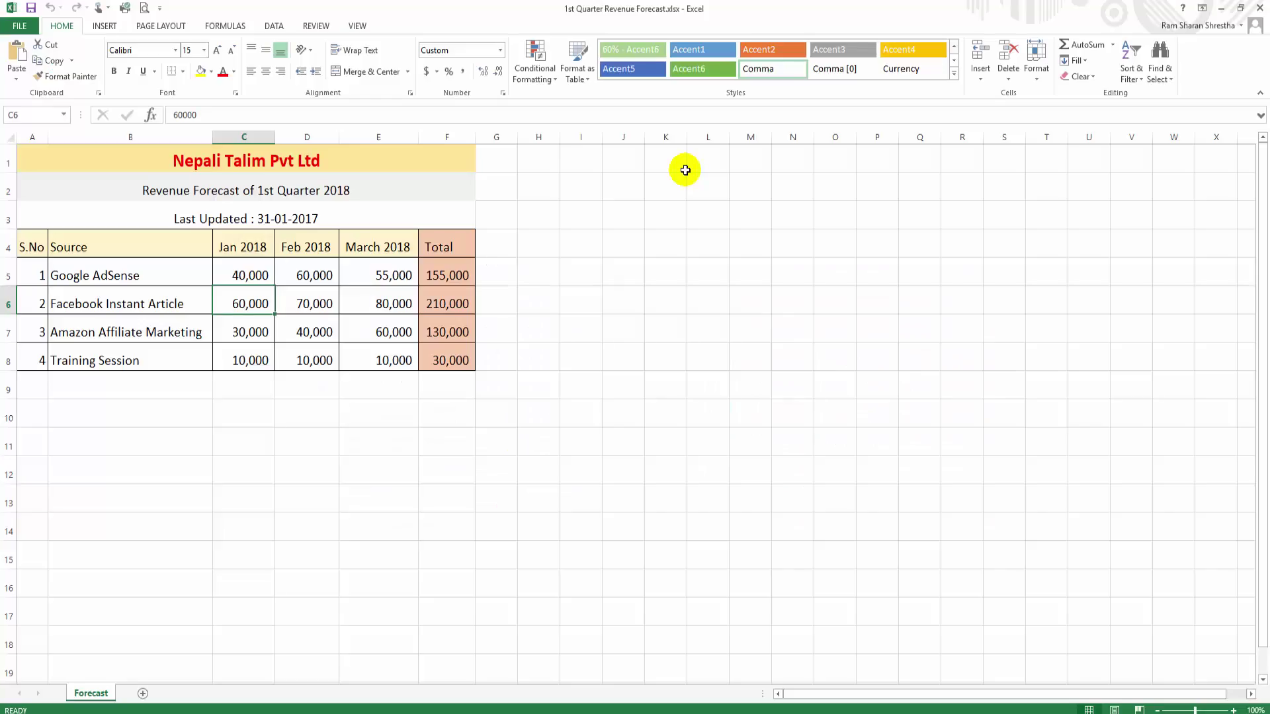
click(463, 197)
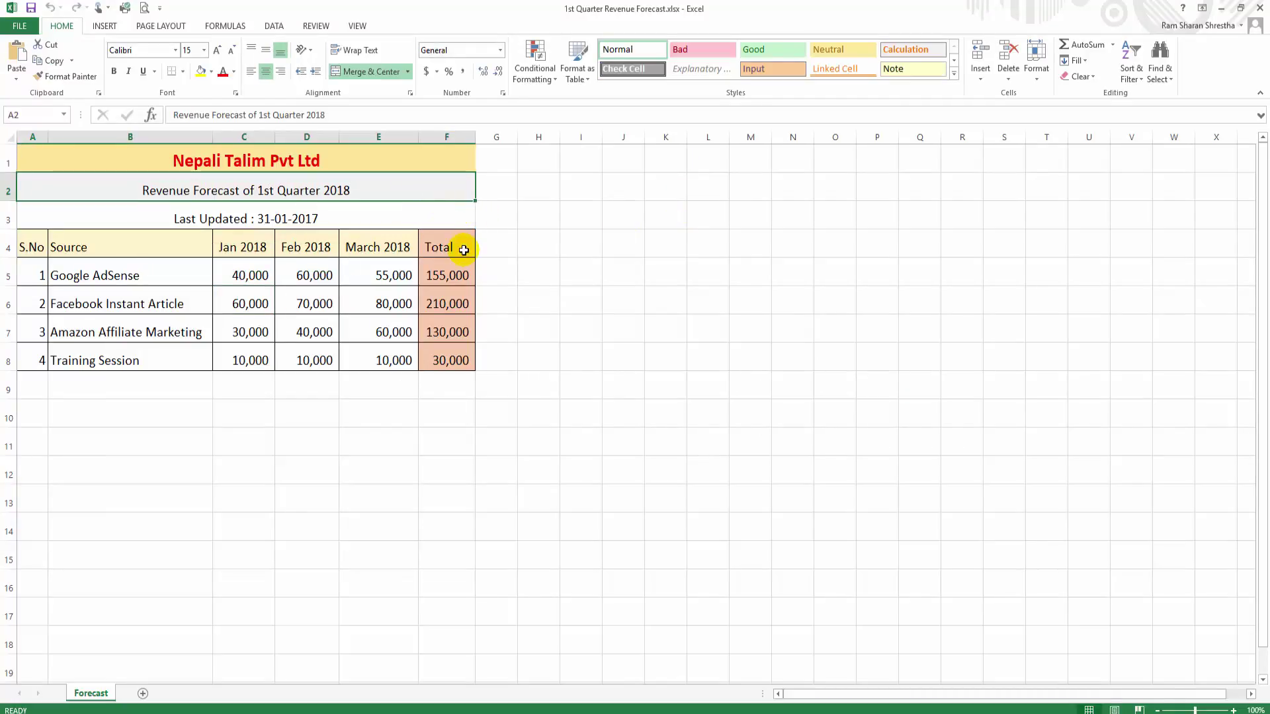
click(192, 271)
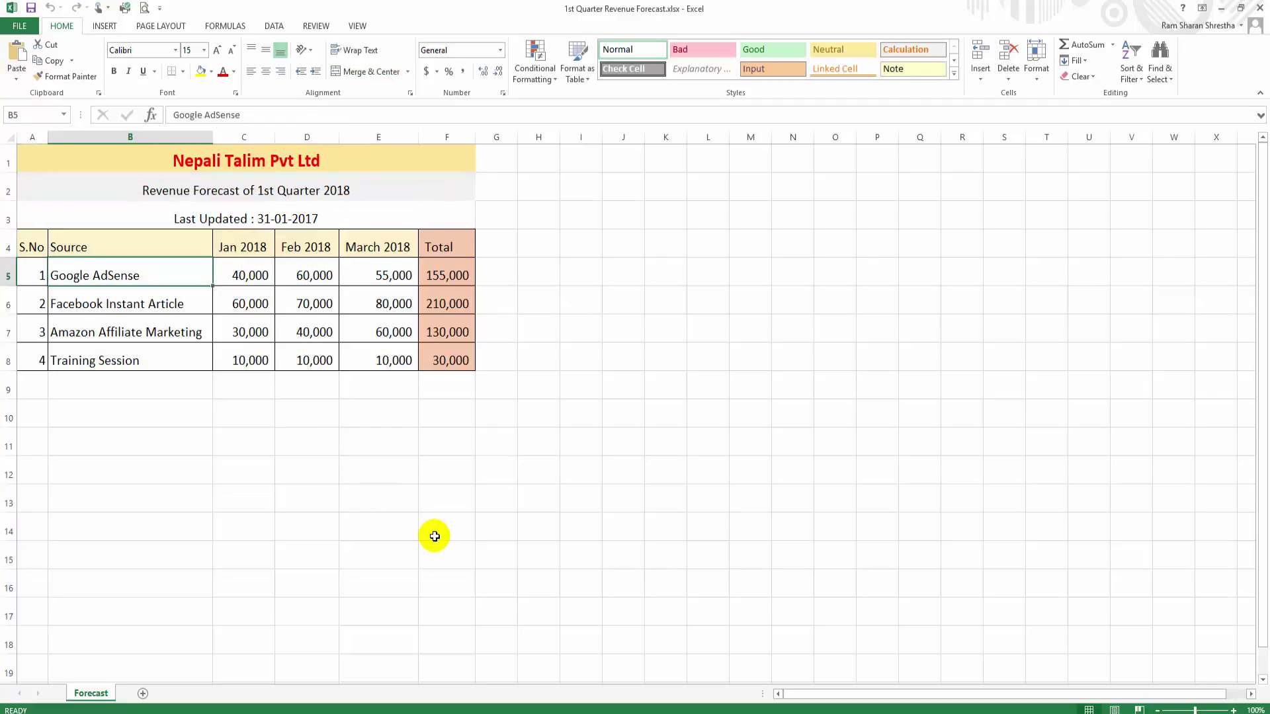
key(Down)
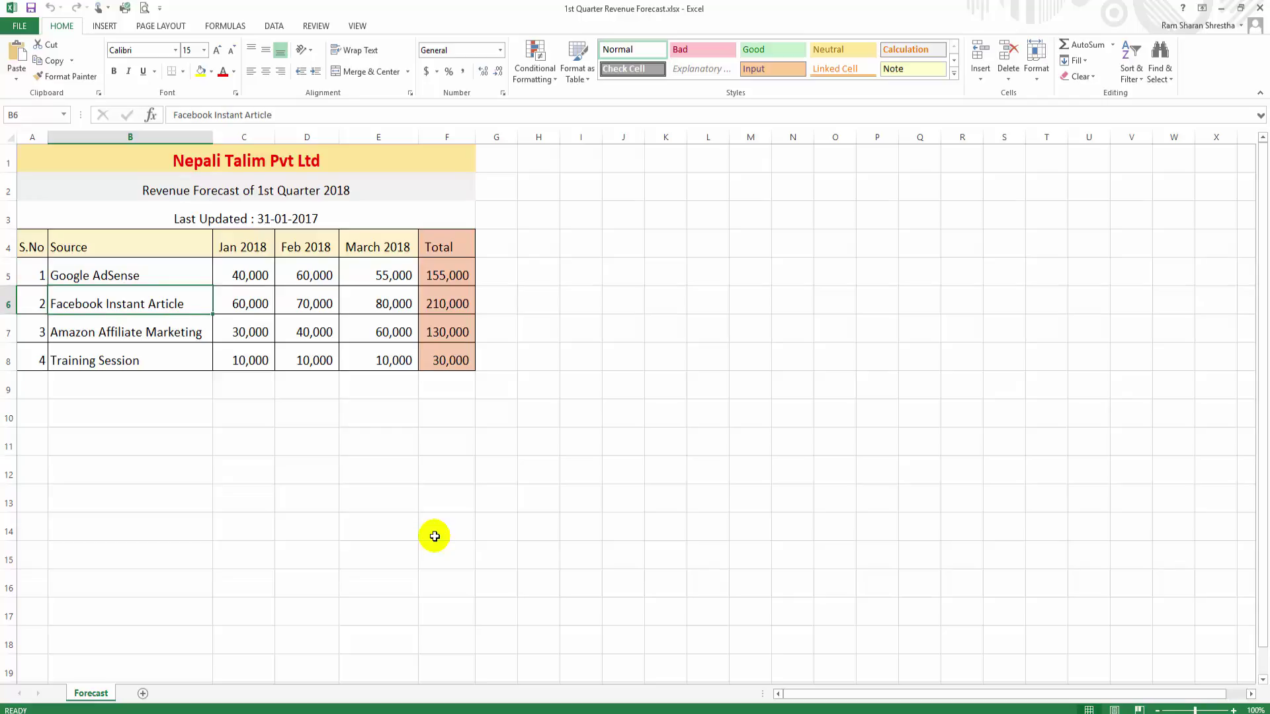
key(Down)
key(Down)
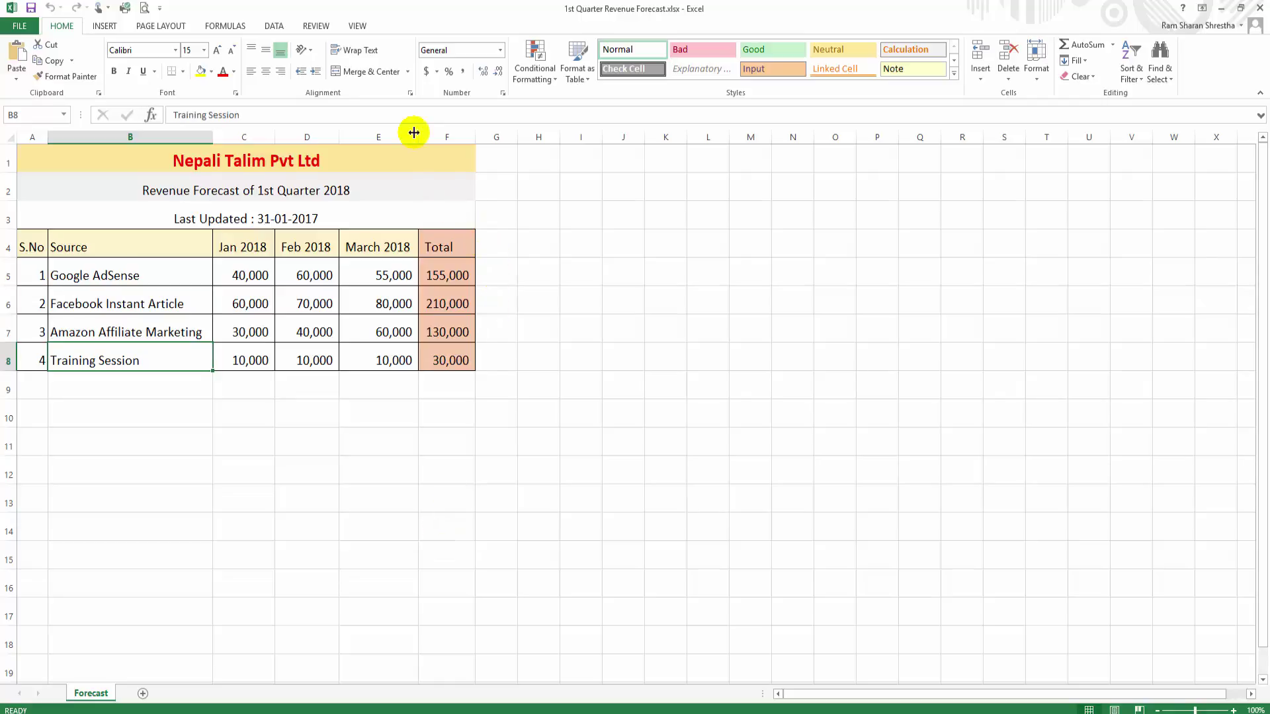
drag(371, 160, 343, 353)
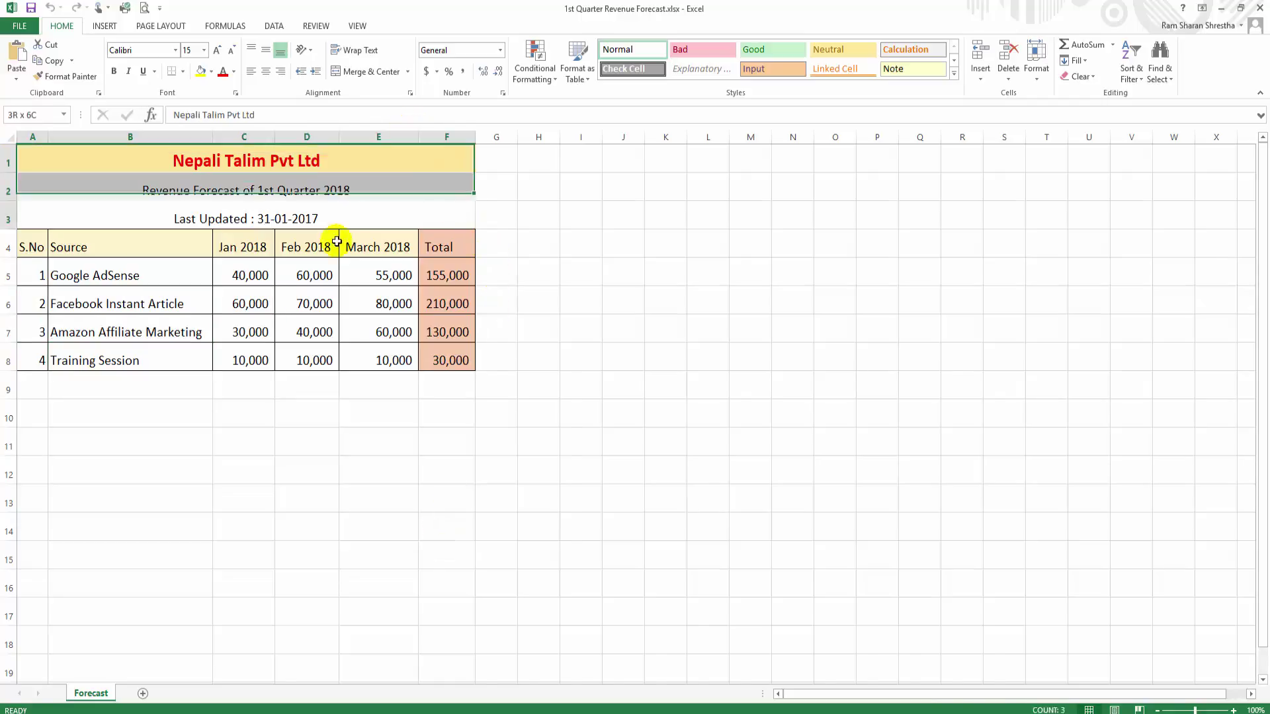
click(498, 353)
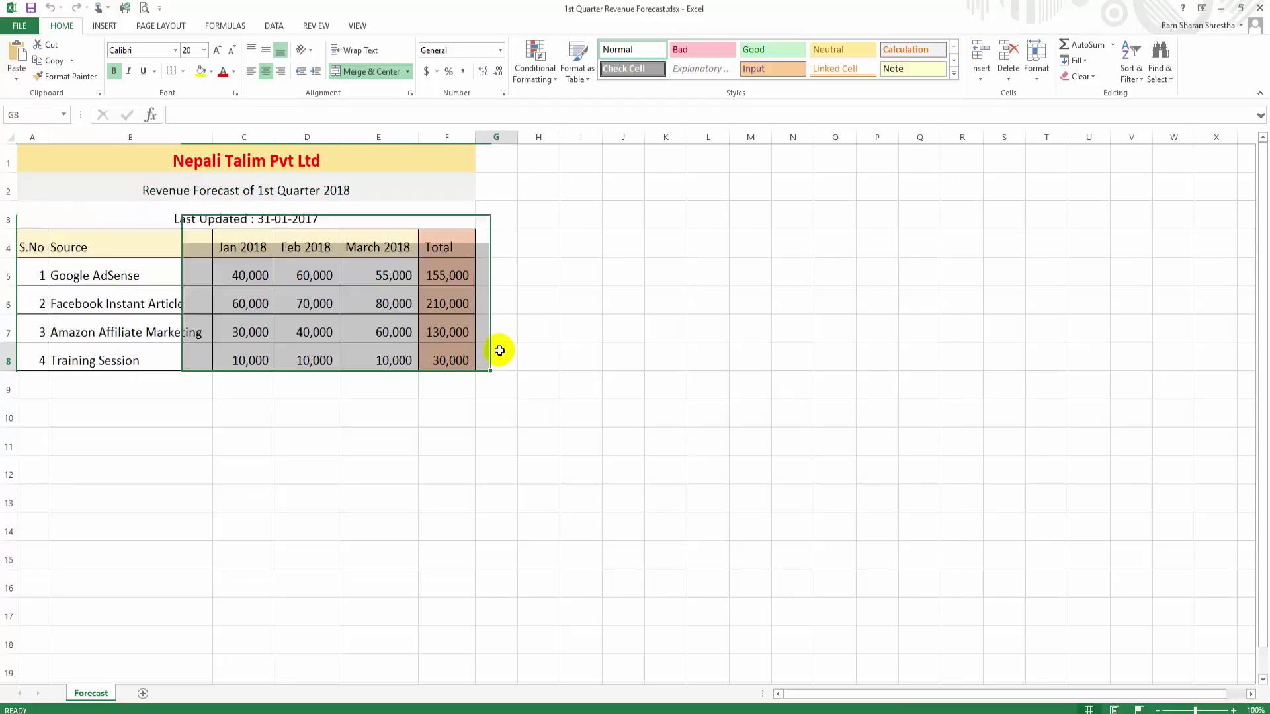
click(1223, 10)
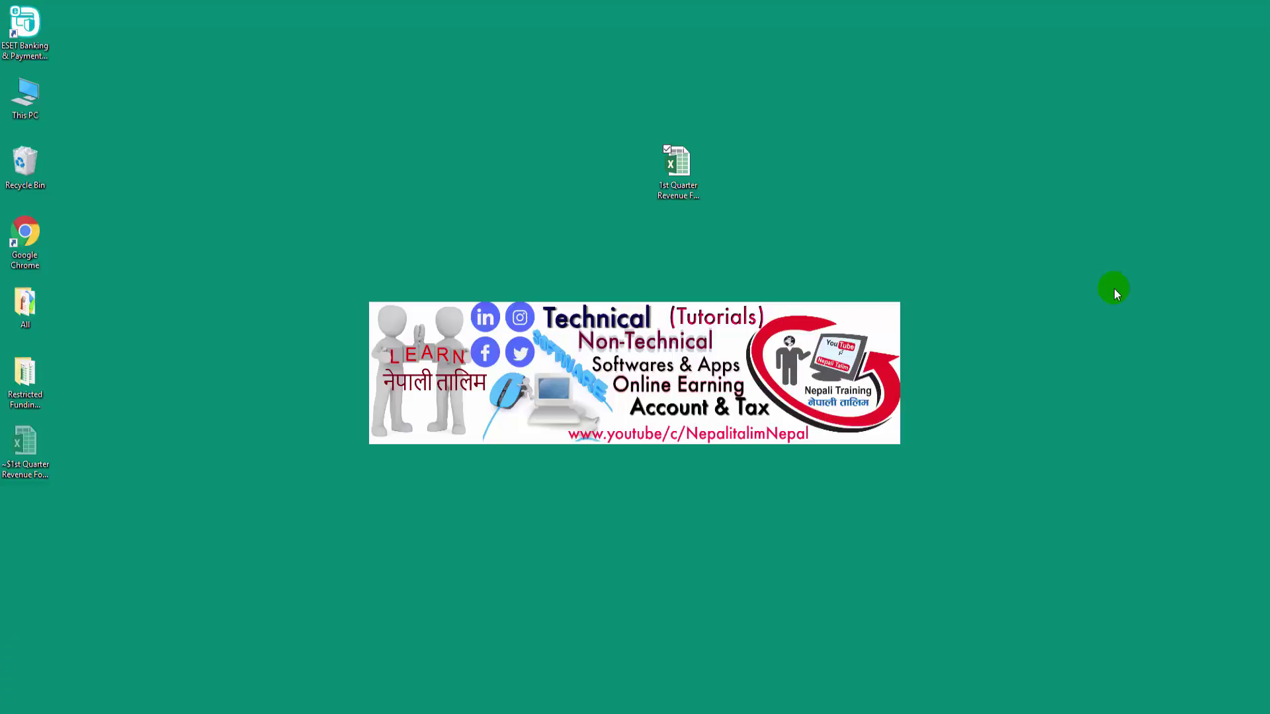
Step: Launch Microsoft Word by running winword from the Run dialog
key(super+r)
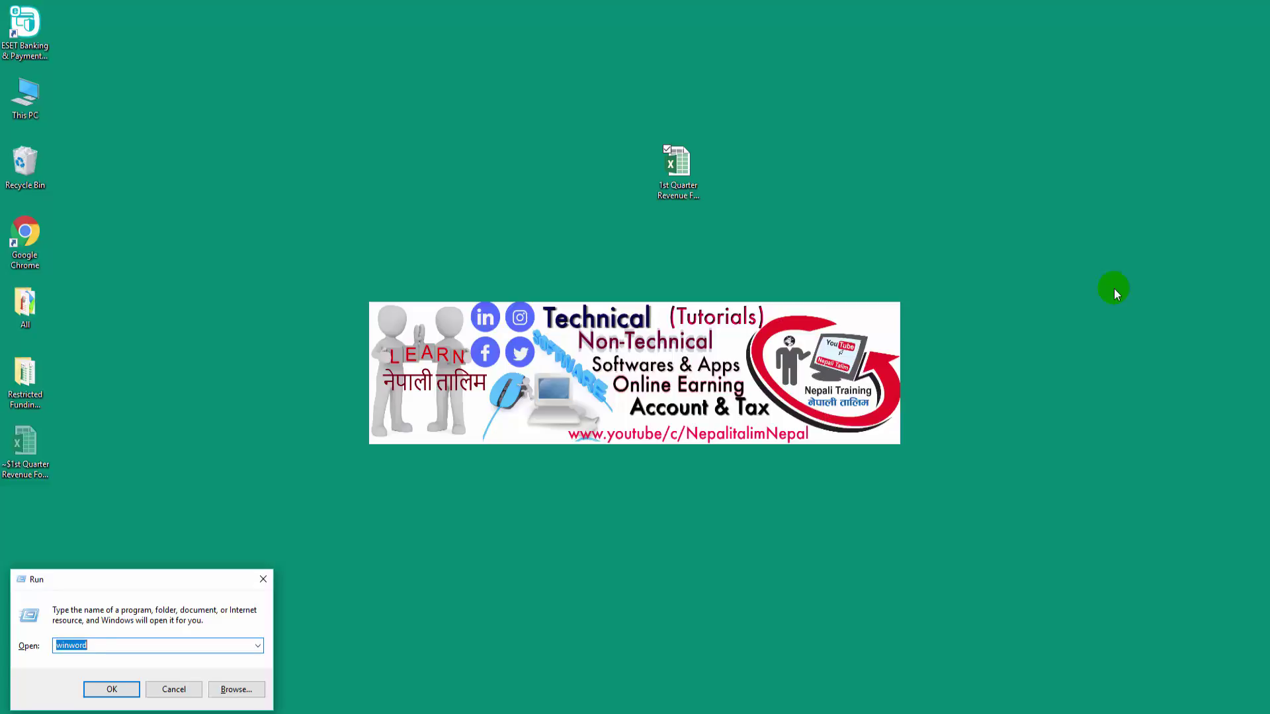
text(winword)
key(Return)
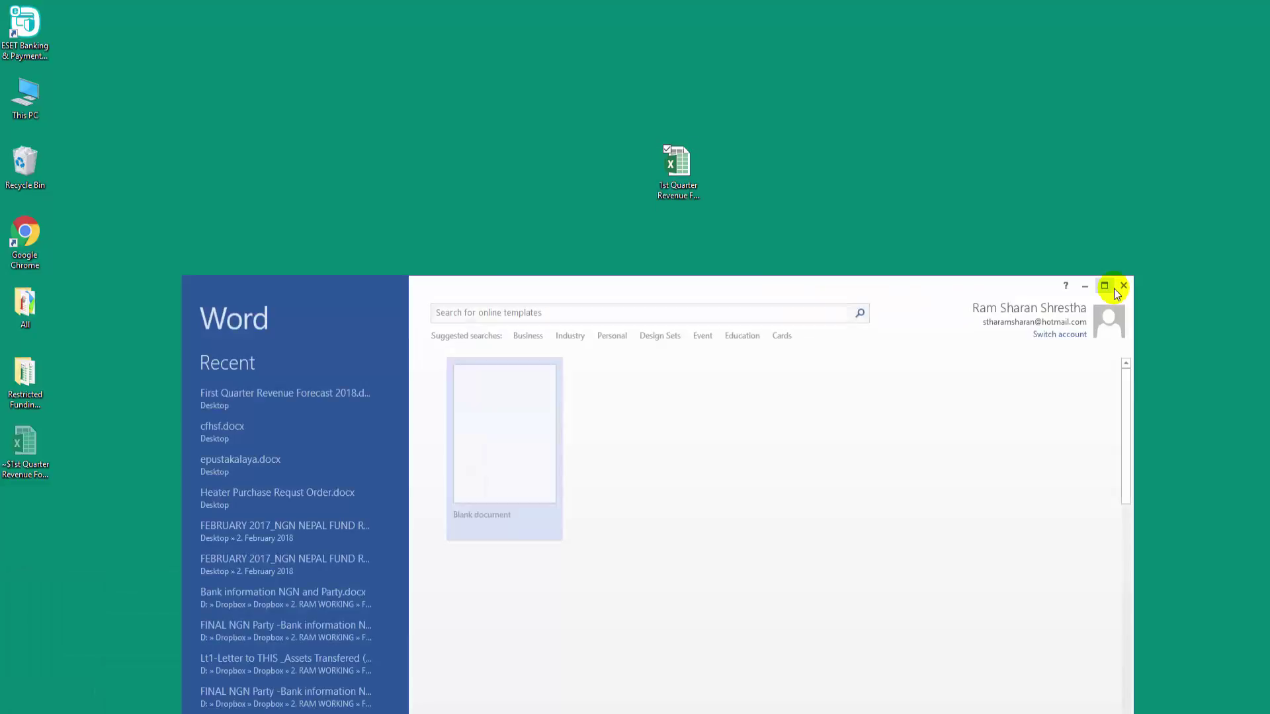
Step: In a maximized blank document, add the centred title 'Nepali Talim First 1st Quarter Revenue Forecast Report 2018'
click(527, 421)
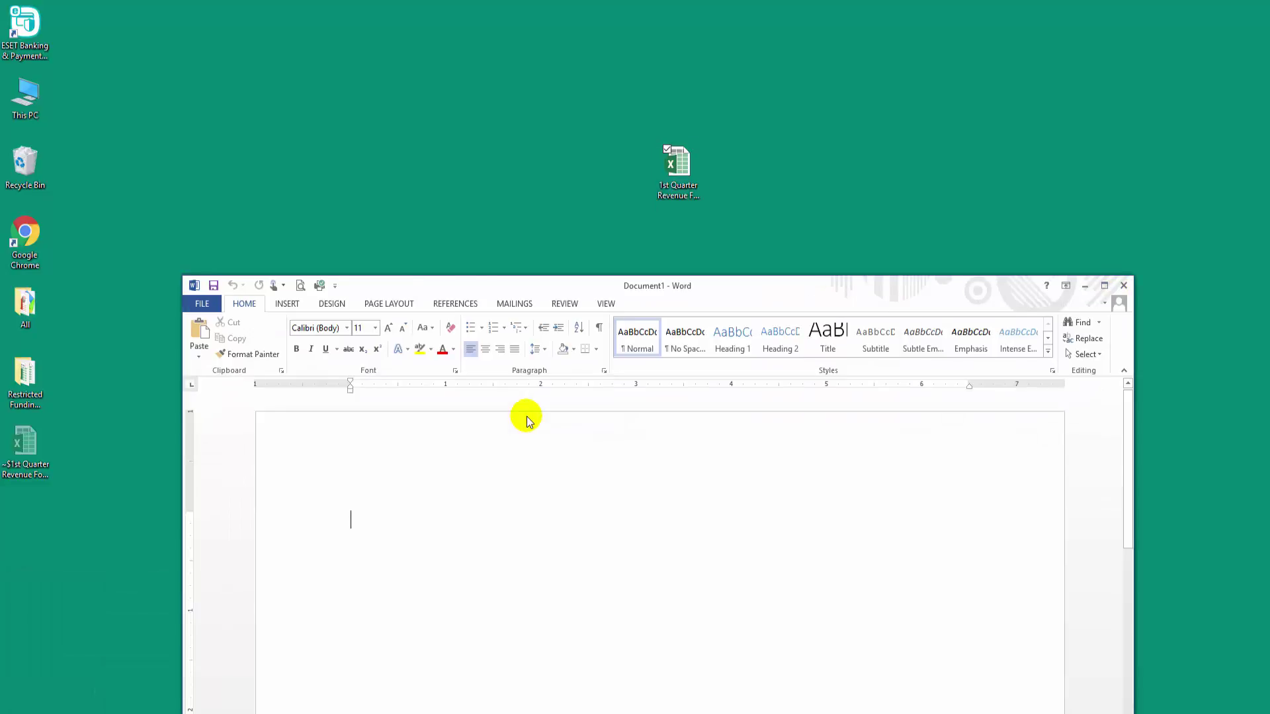
click(1103, 284)
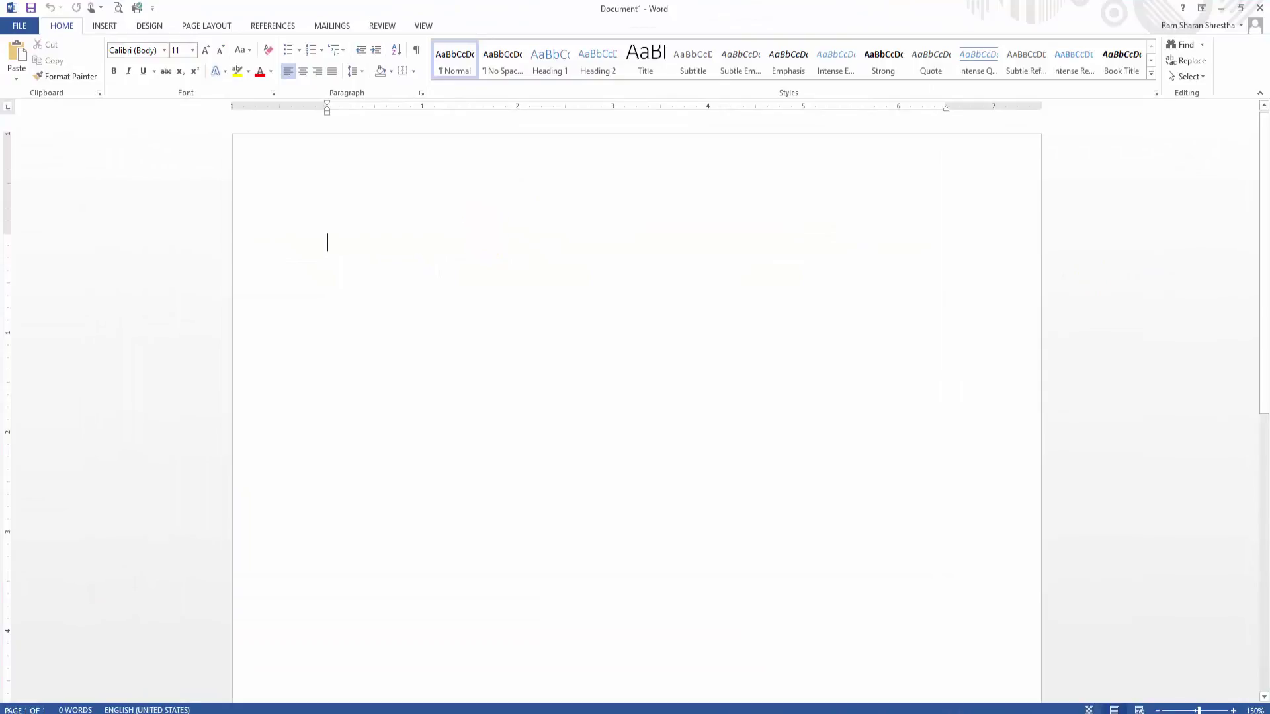
text(Nepali Talim Fi)
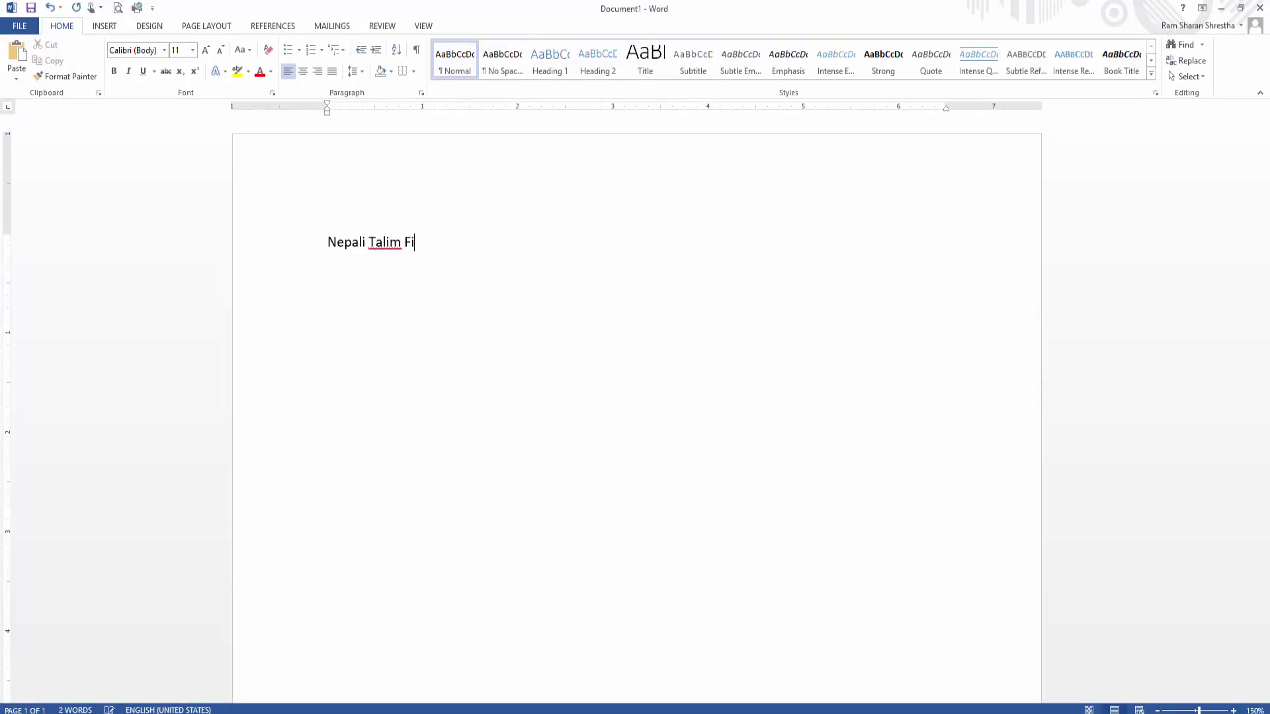
text(rst 1st )
text(Quarter )
text(Revenue )
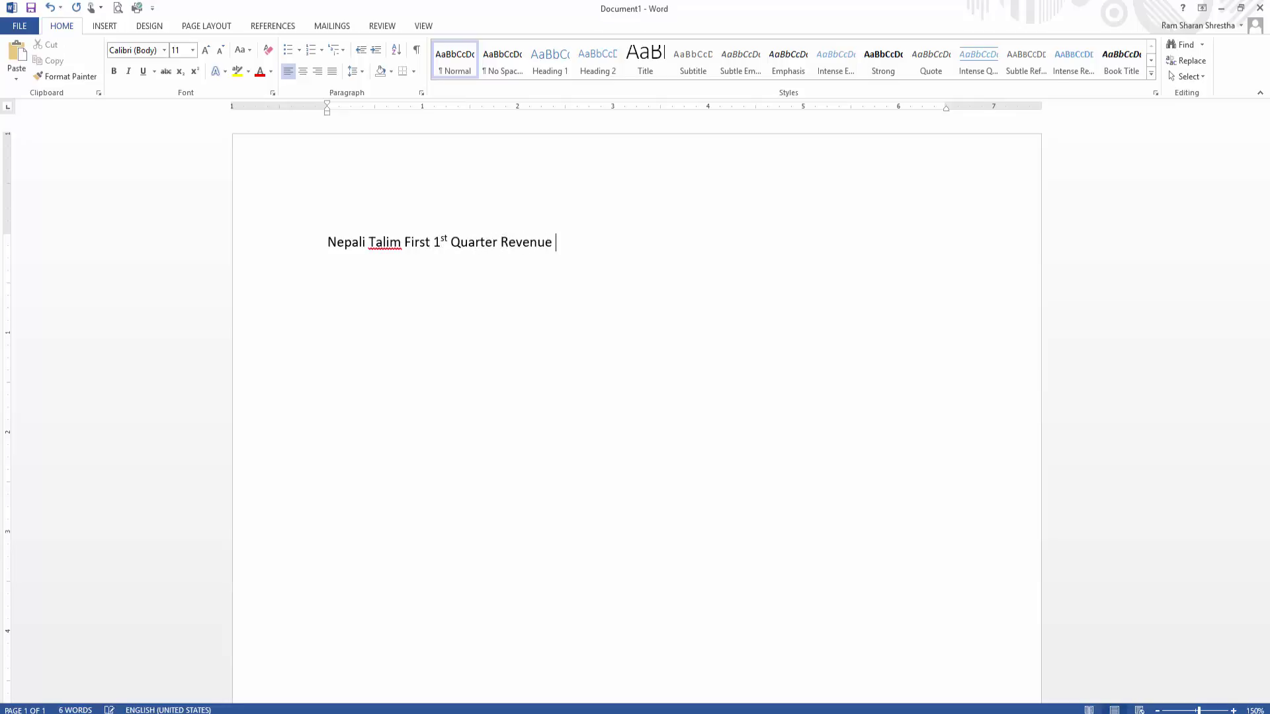
text(Forecast Repor)
text(t)
triple_click(486, 243)
key(ctrl+e)
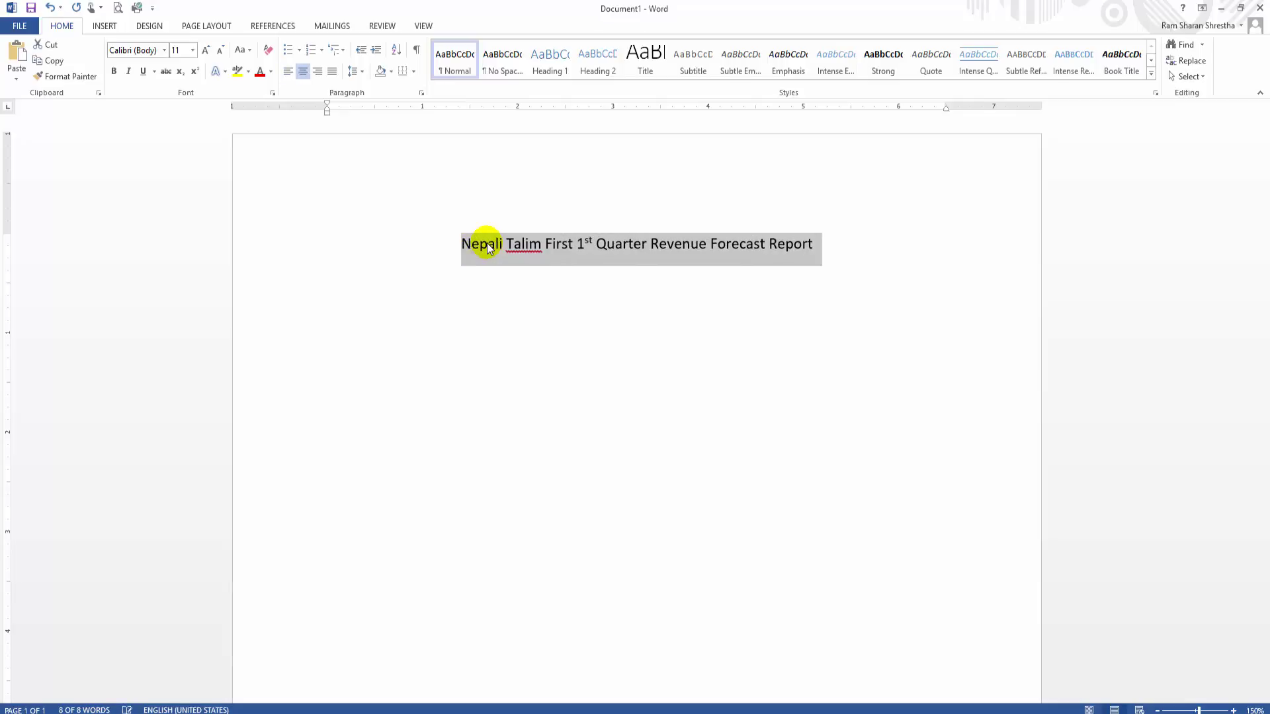
key(End)
text(2)
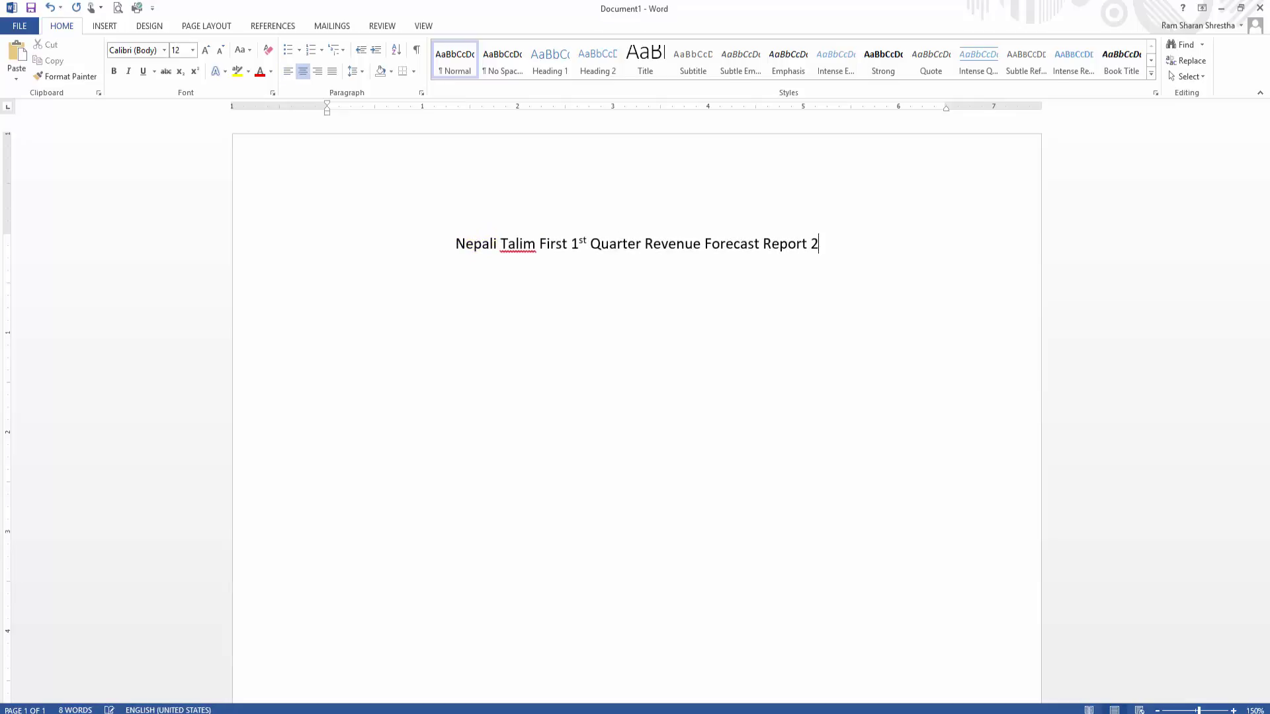
text(018)
key(Return)
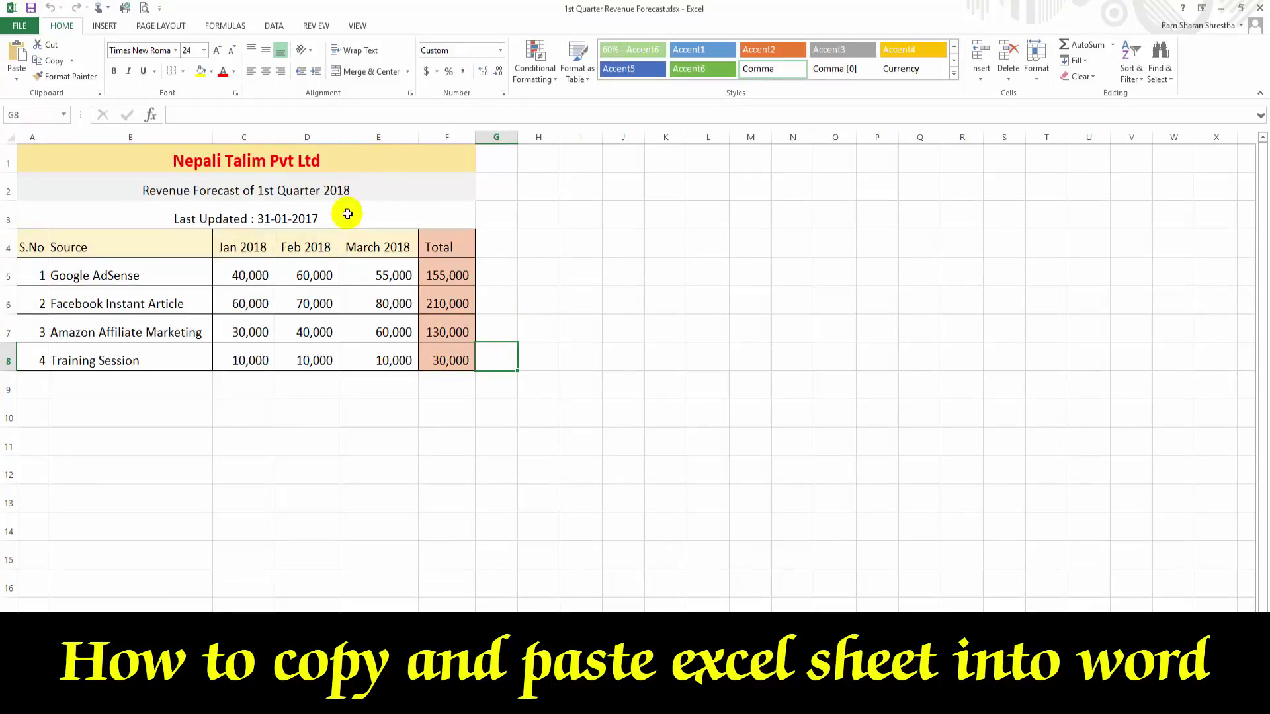
Step: Copy the revenue forecast table A1:F8 in Excel
drag(327, 161, 327, 350)
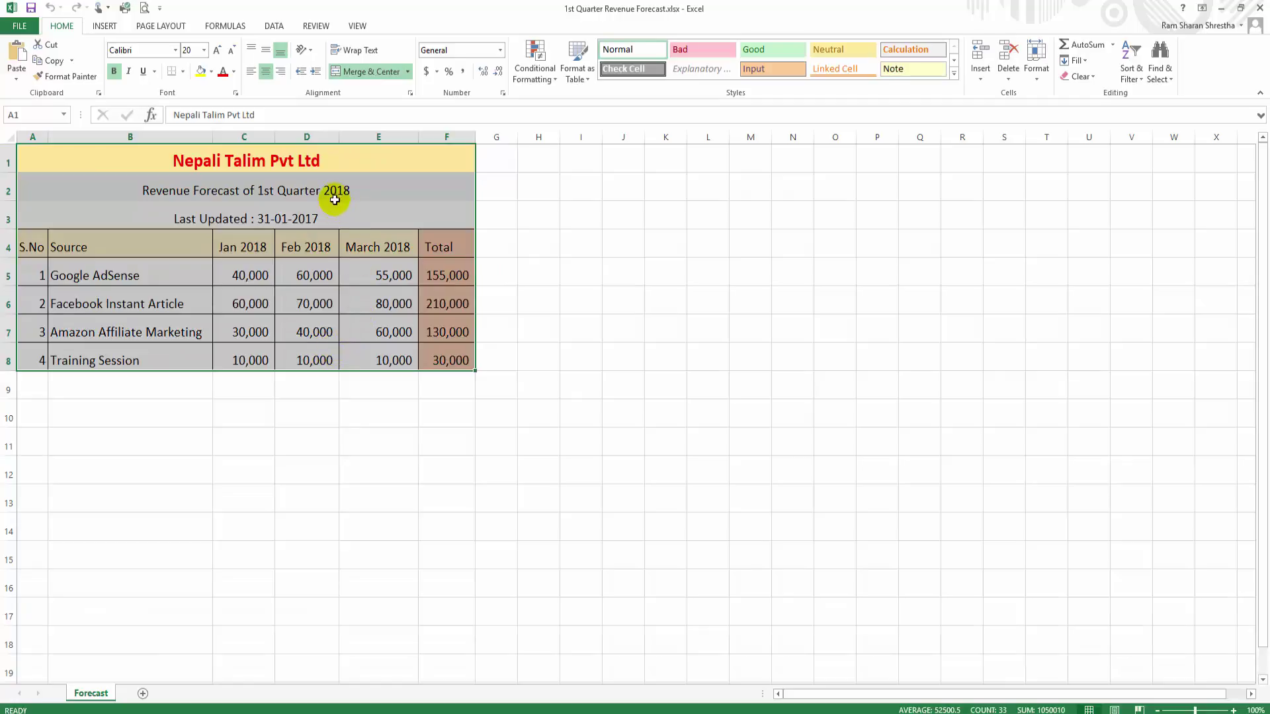
drag(342, 164, 347, 351)
right_click(351, 354)
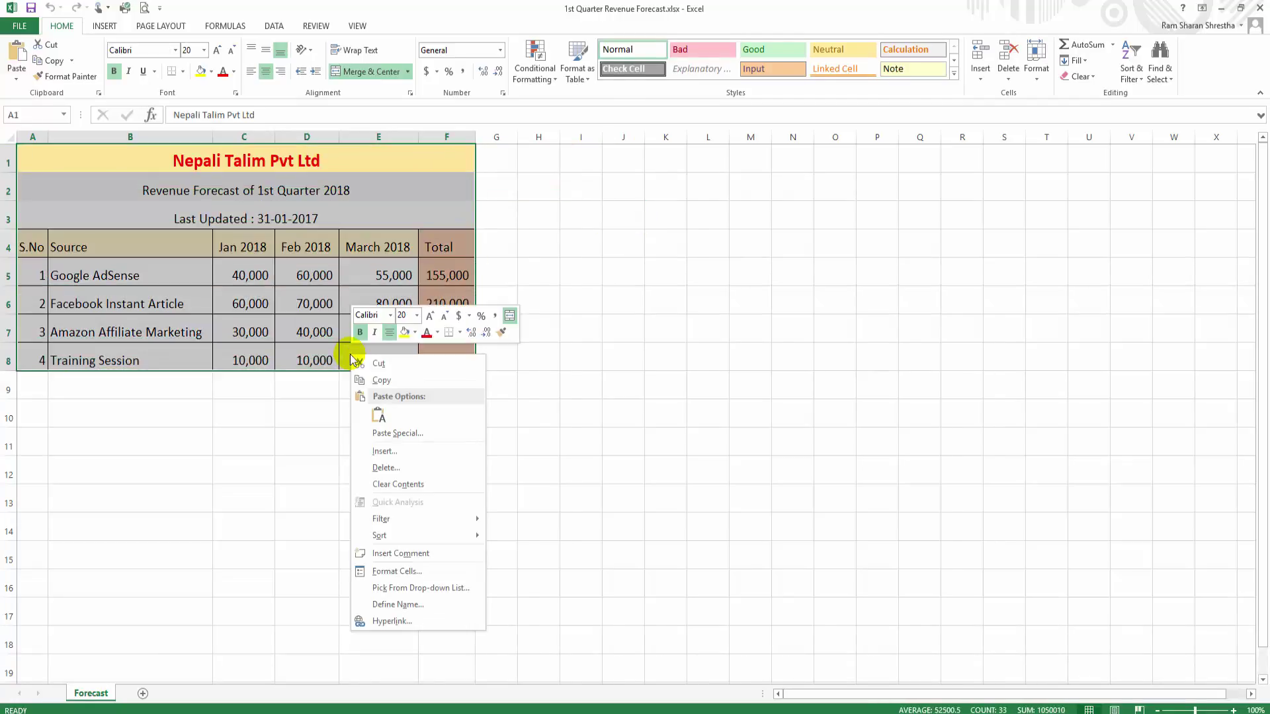
click(374, 381)
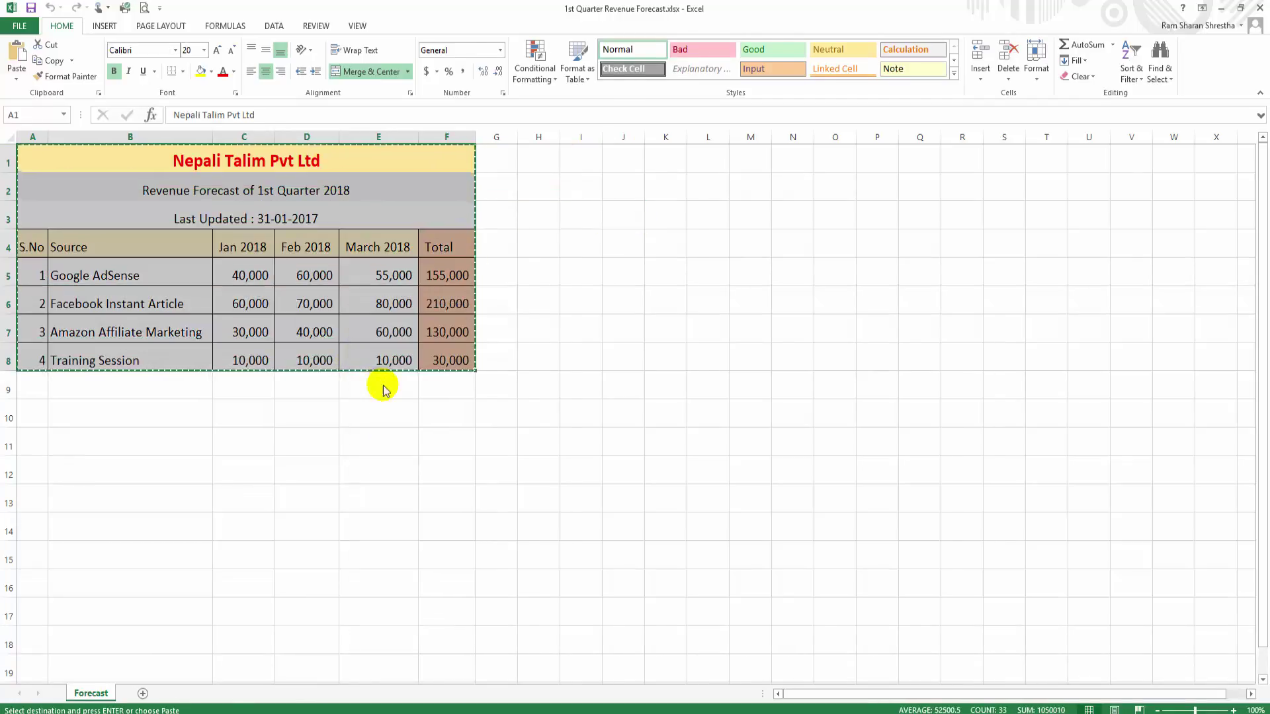
Step: Paste the copied table below the title in the Word report, then return to Excel
key(alt+Tab)
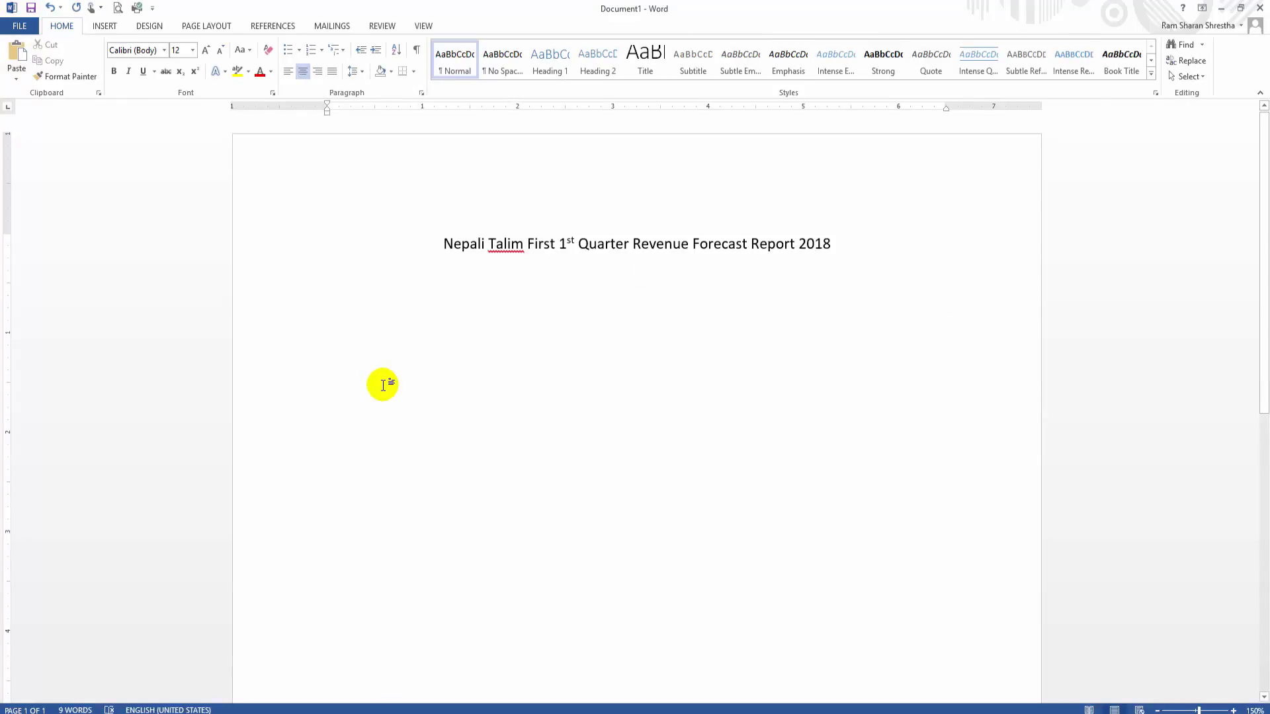
right_click(641, 278)
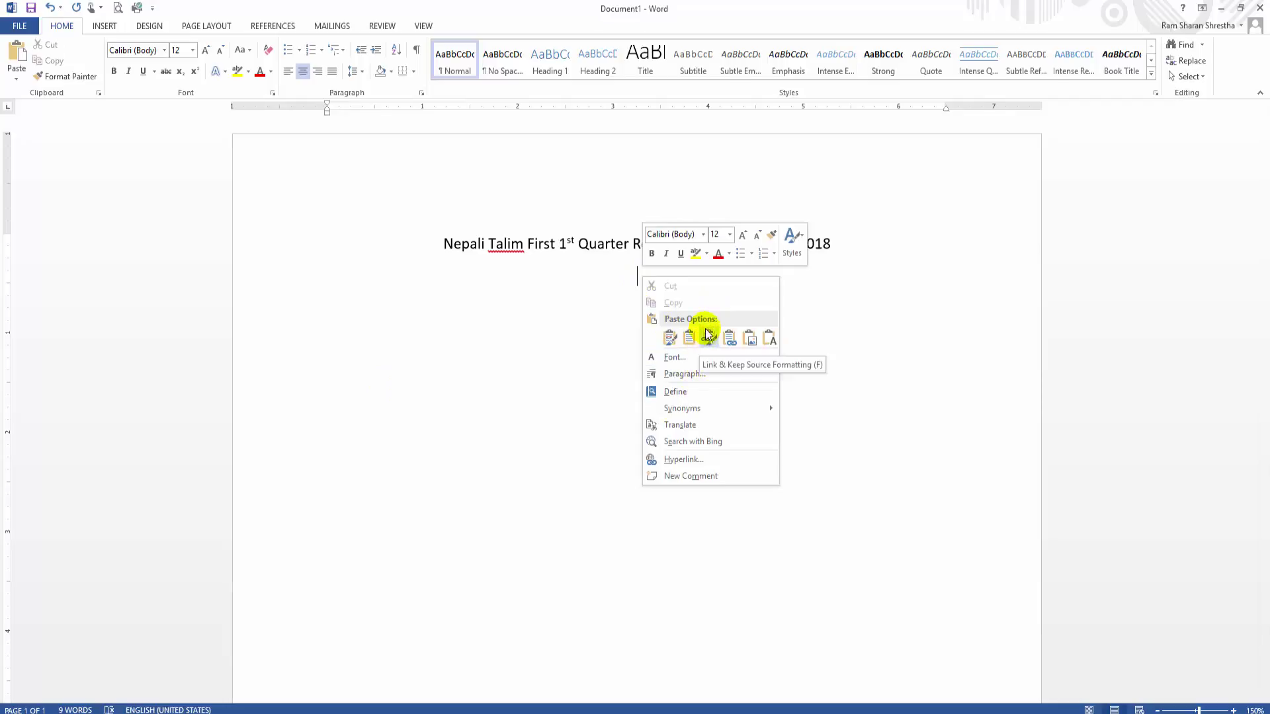
click(801, 332)
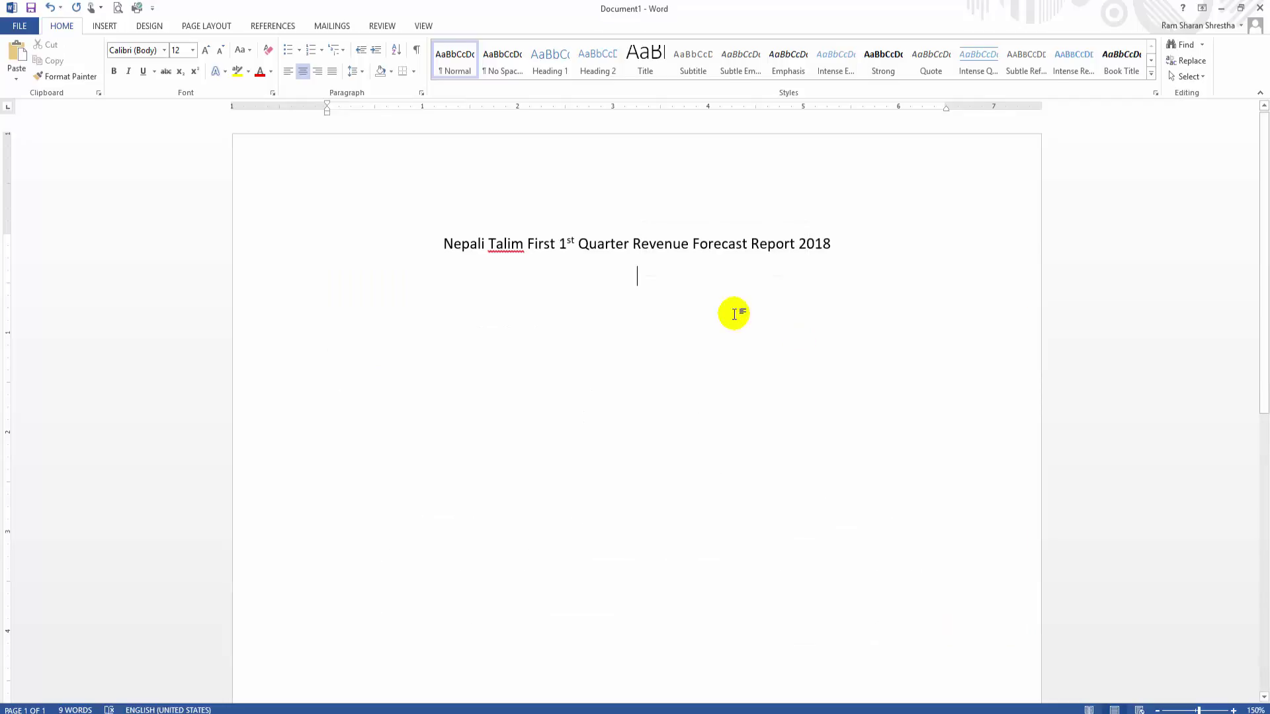
key(ctrl+v)
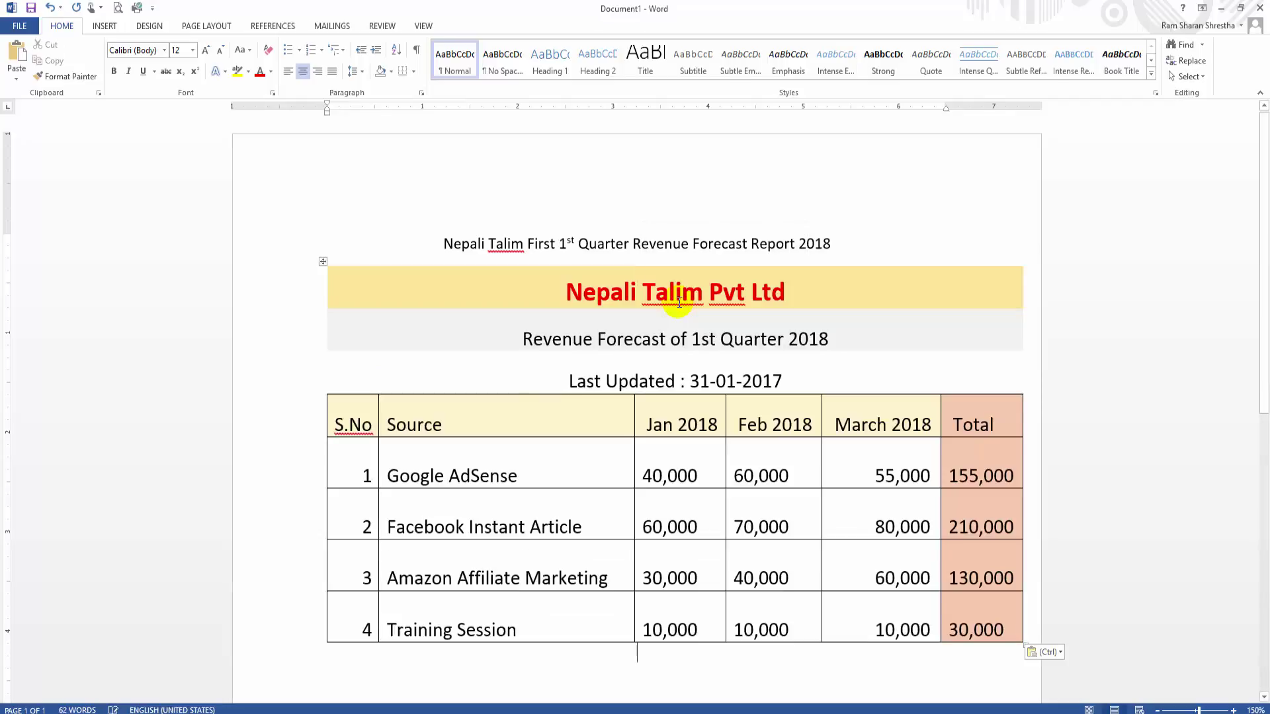
scroll(787, 372, down, 3)
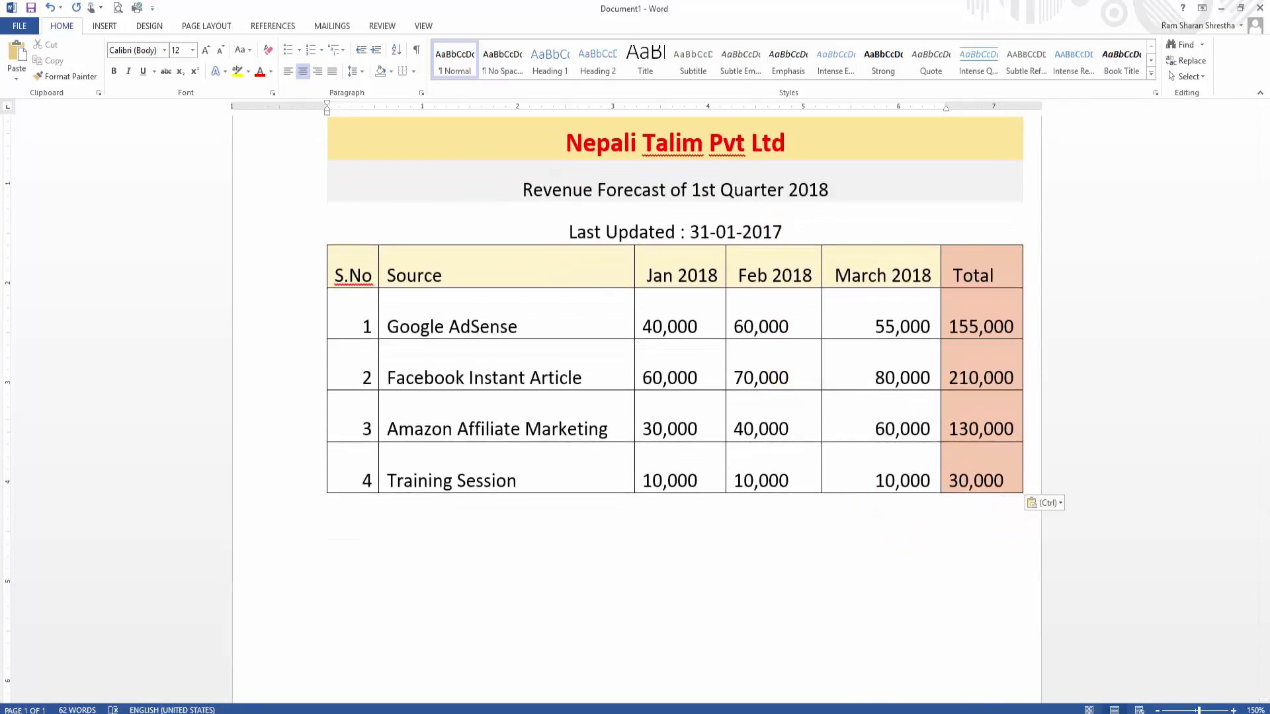
key(alt+Tab)
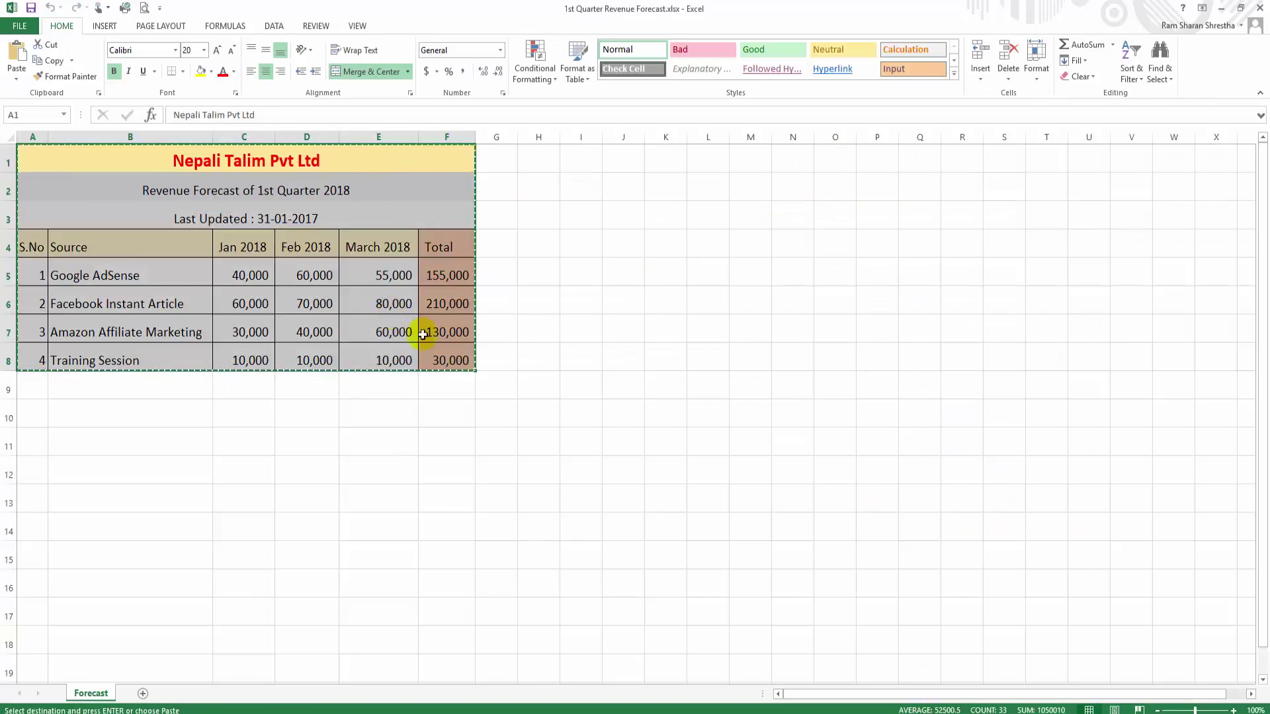
Step: Remove the plainly pasted table from the Word report, leaving only the title
key(alt+Tab)
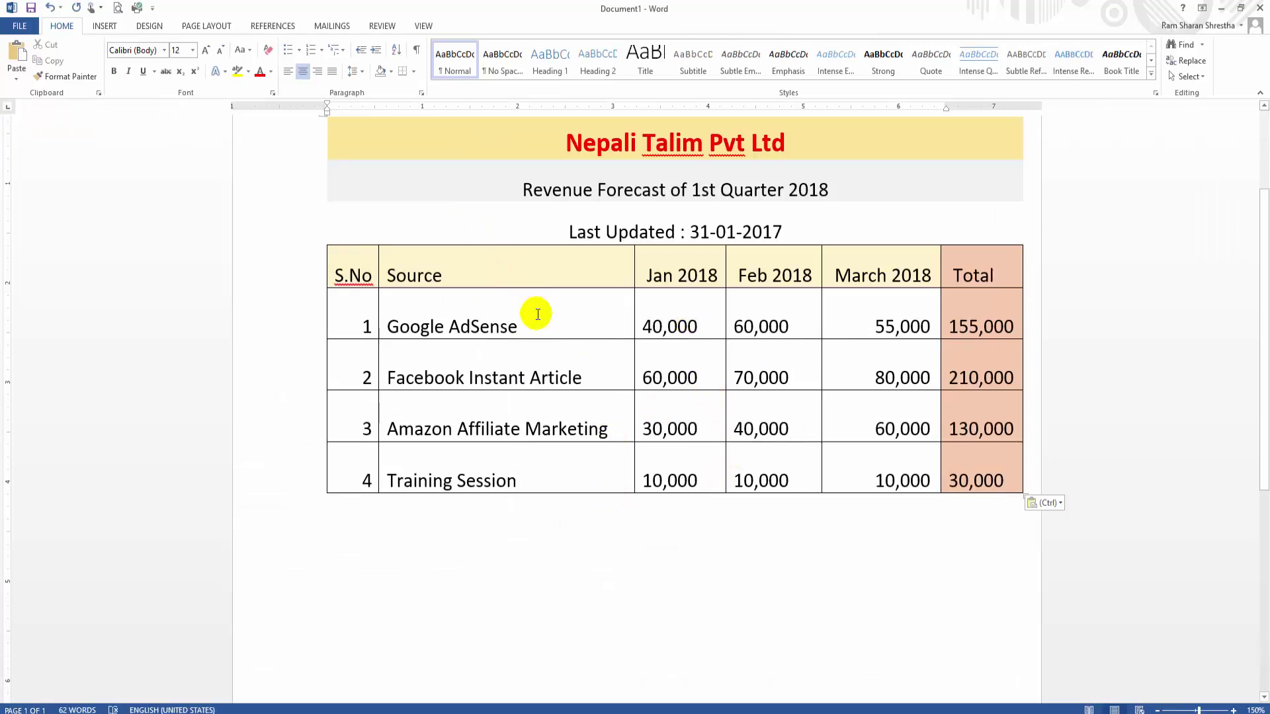
scroll(538, 315, up, 3)
click(322, 263)
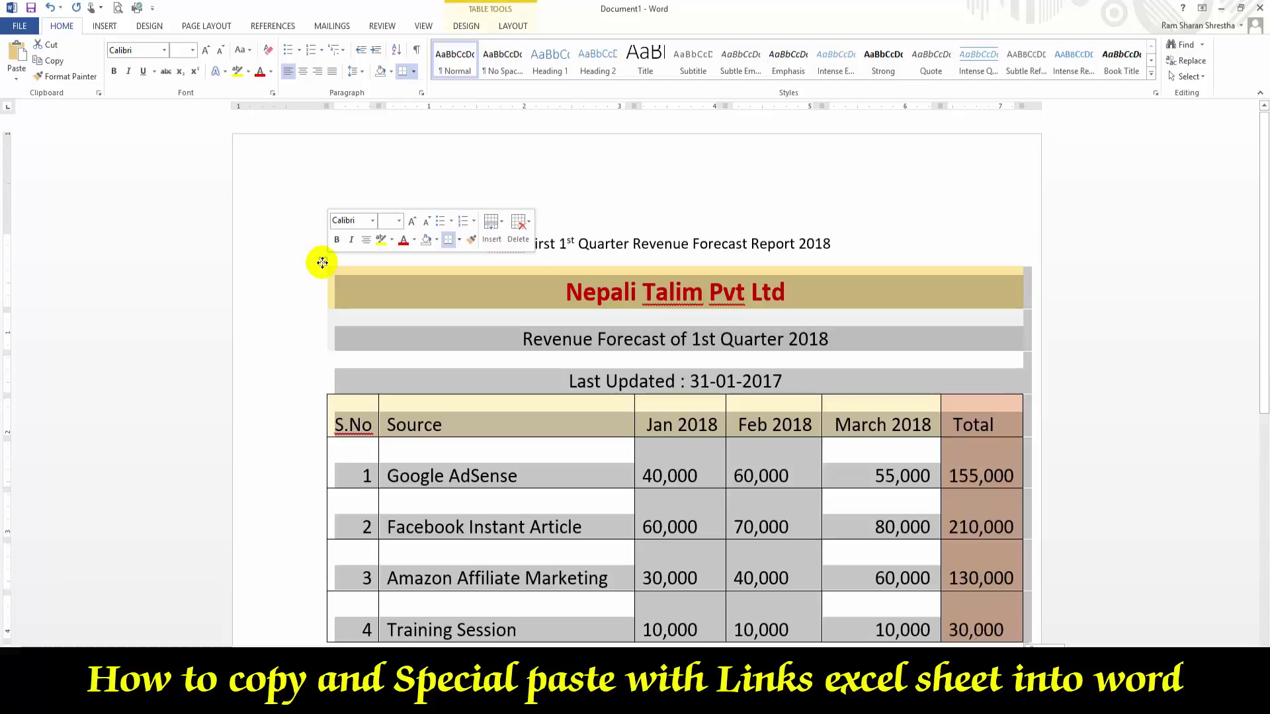
key(Delete)
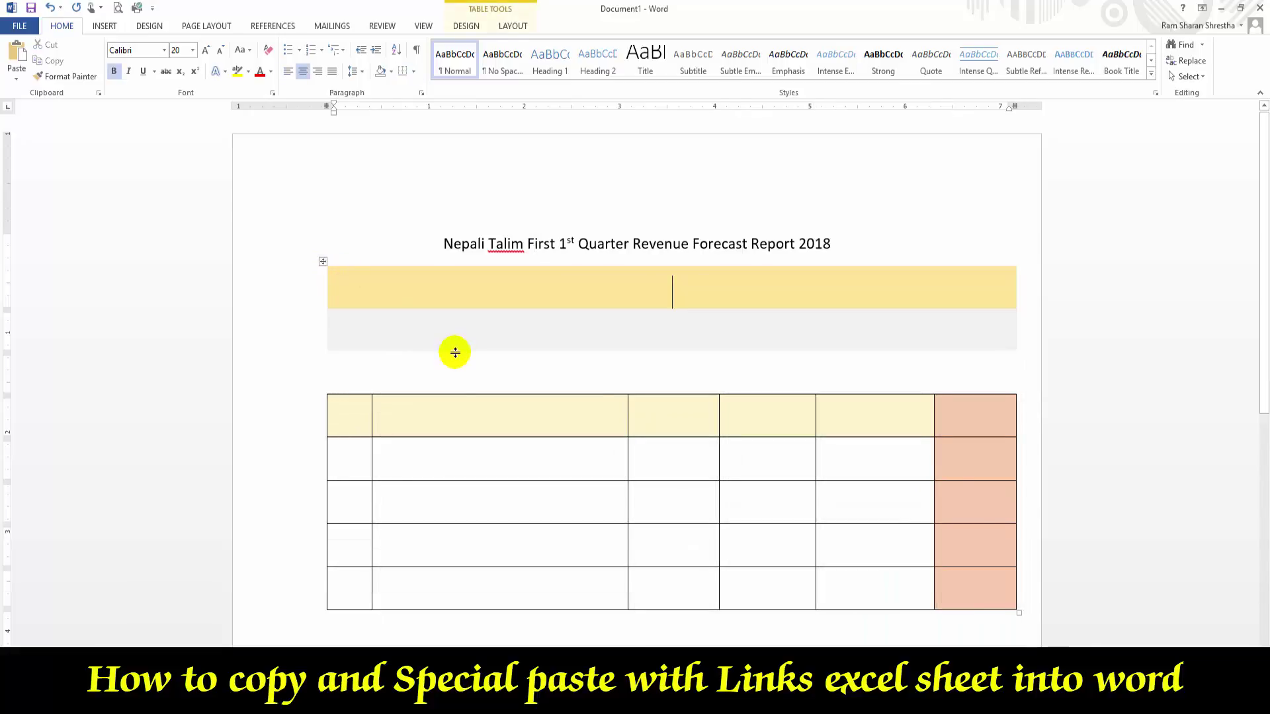
key(ctrl+z)
key(ctrl+z)
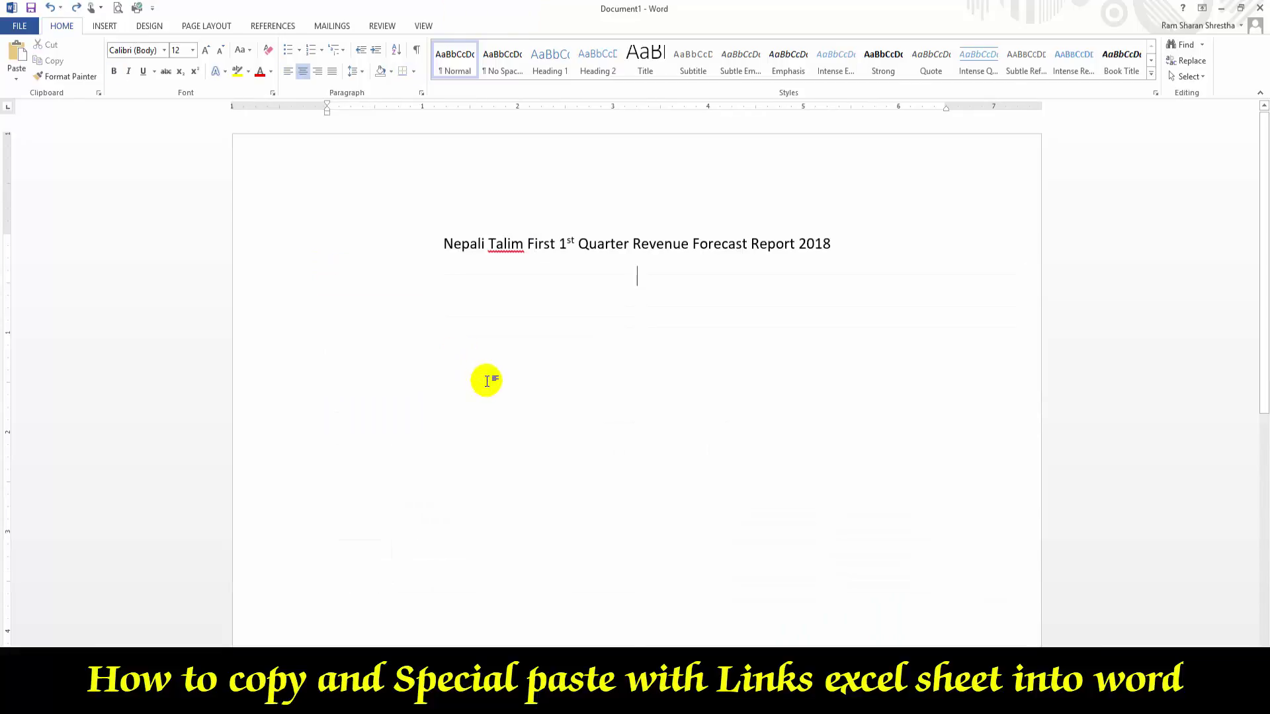
Step: Copy the Excel forecast range A1:F8 again
key(alt+Tab)
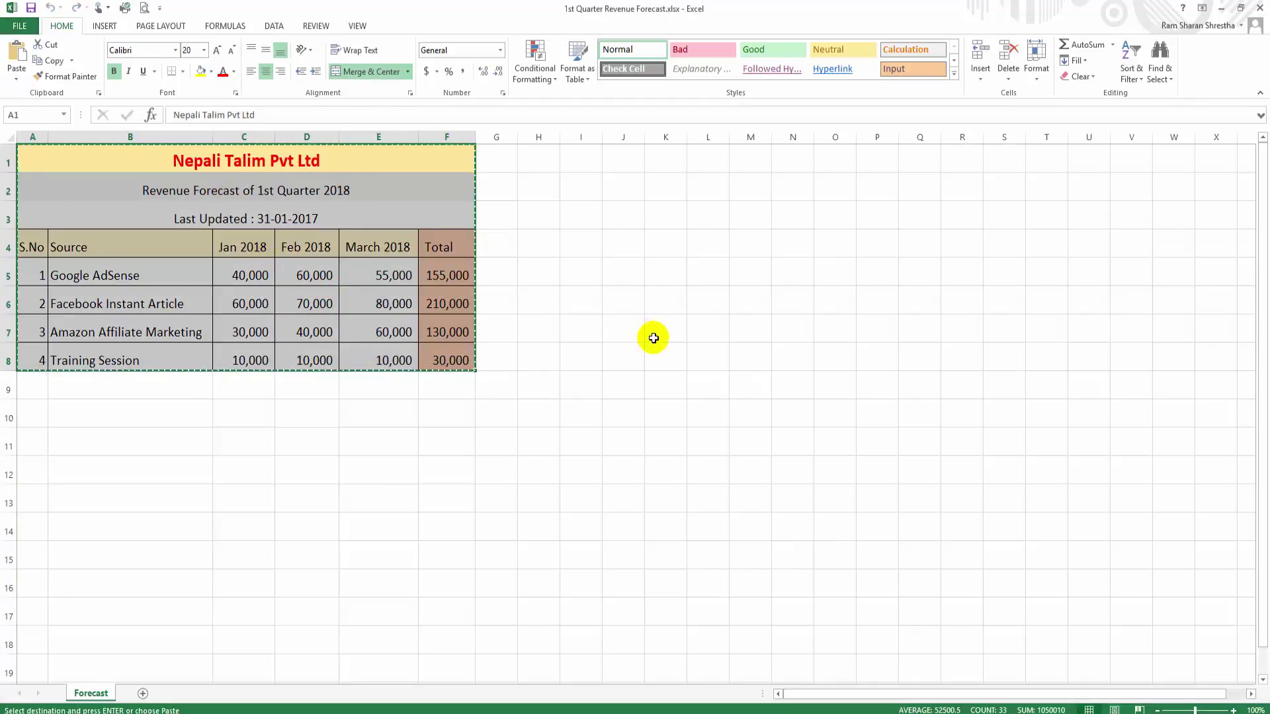
click(634, 329)
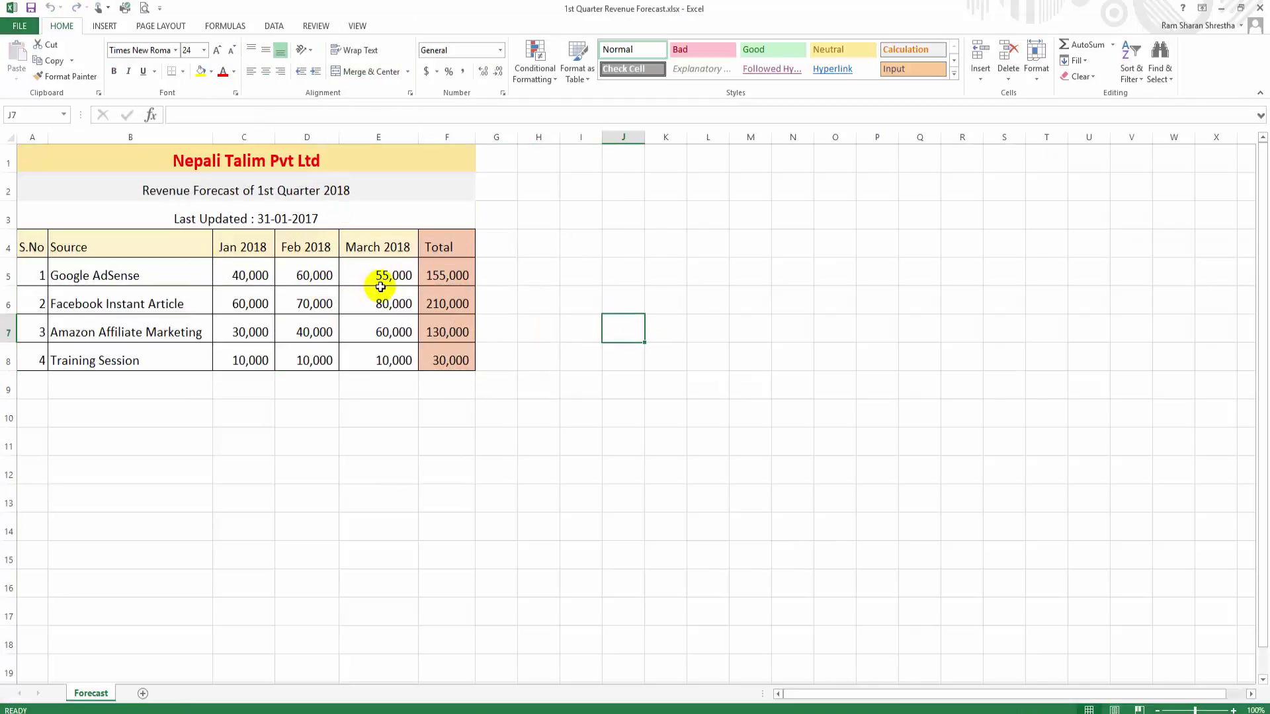
drag(307, 161, 331, 358)
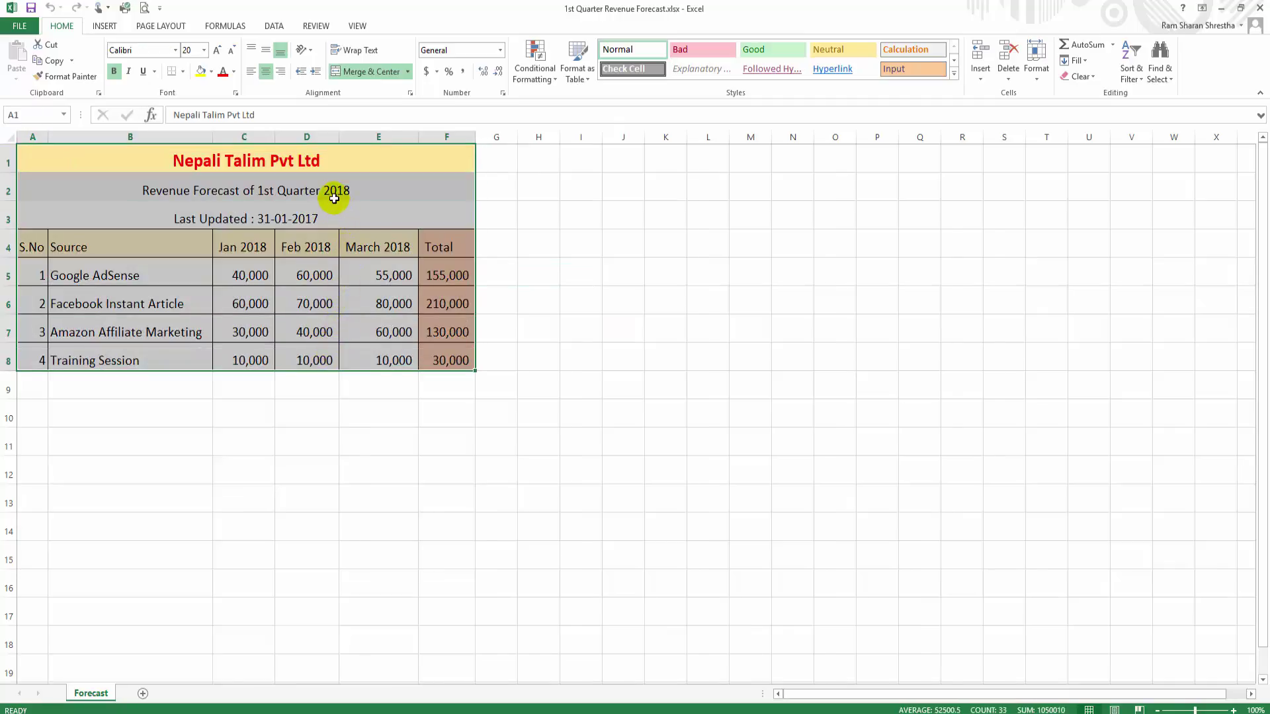
right_click(334, 197)
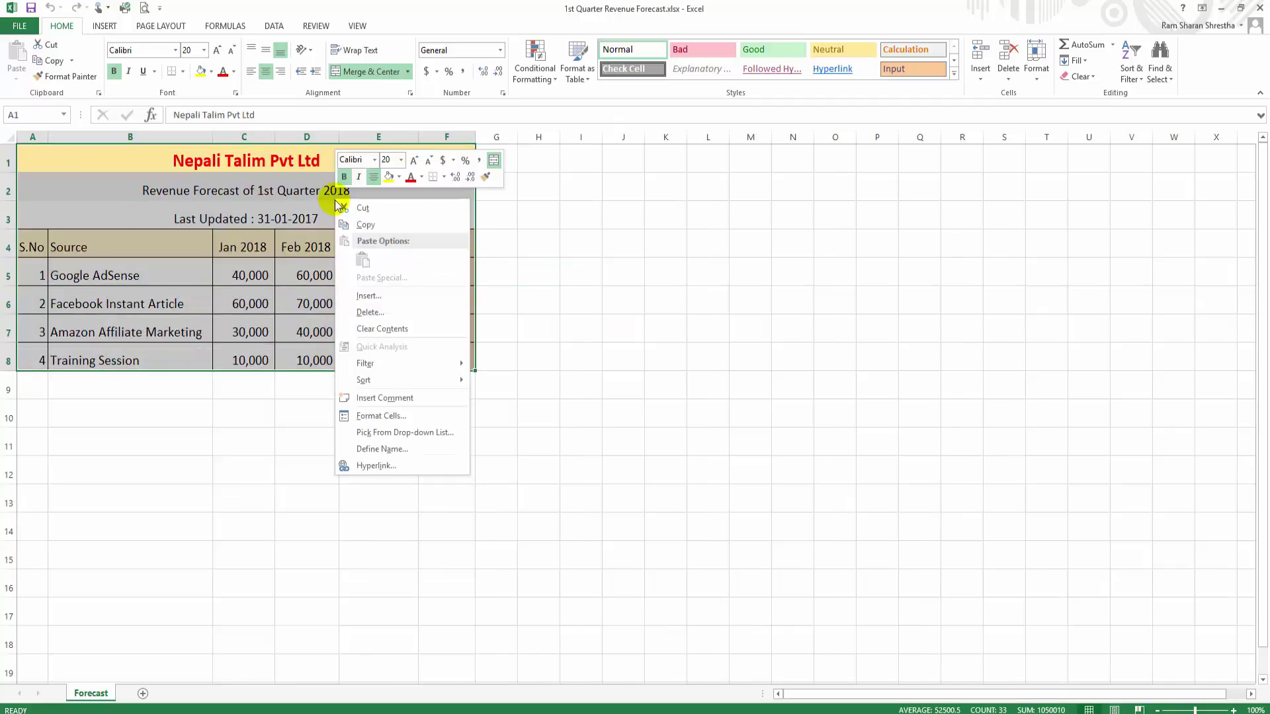
click(367, 226)
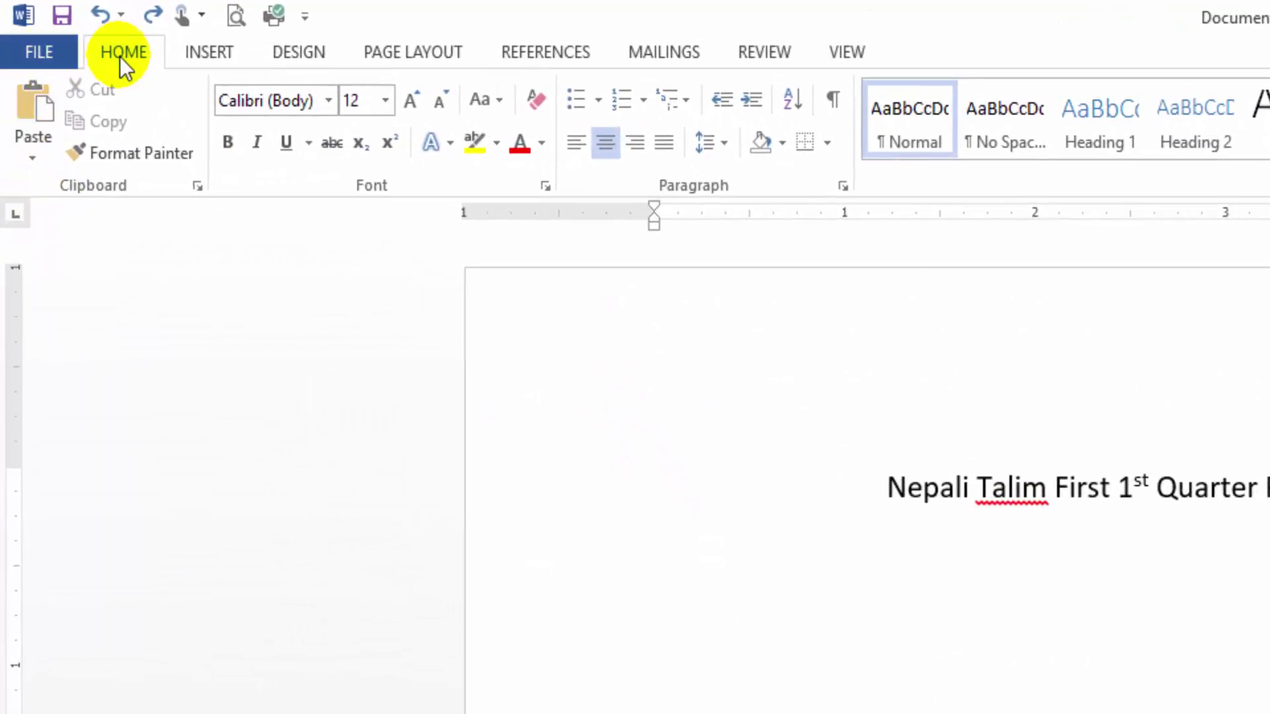
Step: Paste Special the table as a linked Microsoft Excel Worksheet Object below the title
click(40, 156)
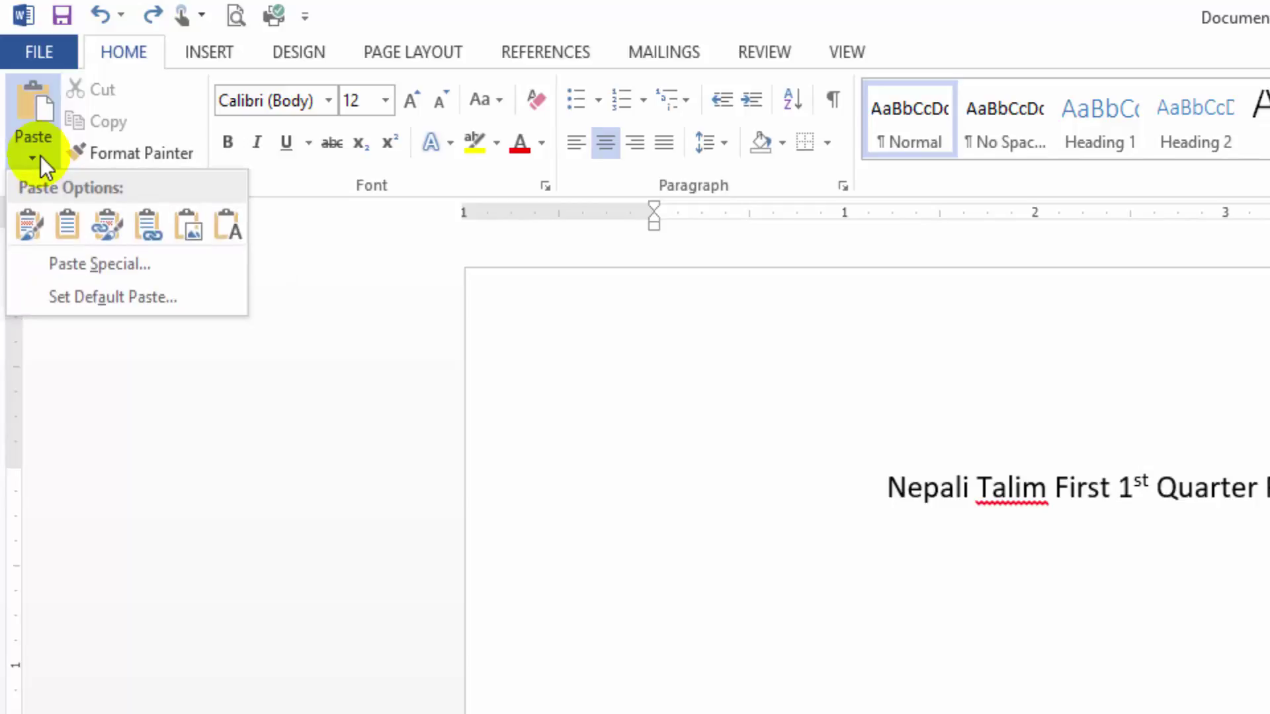
click(46, 264)
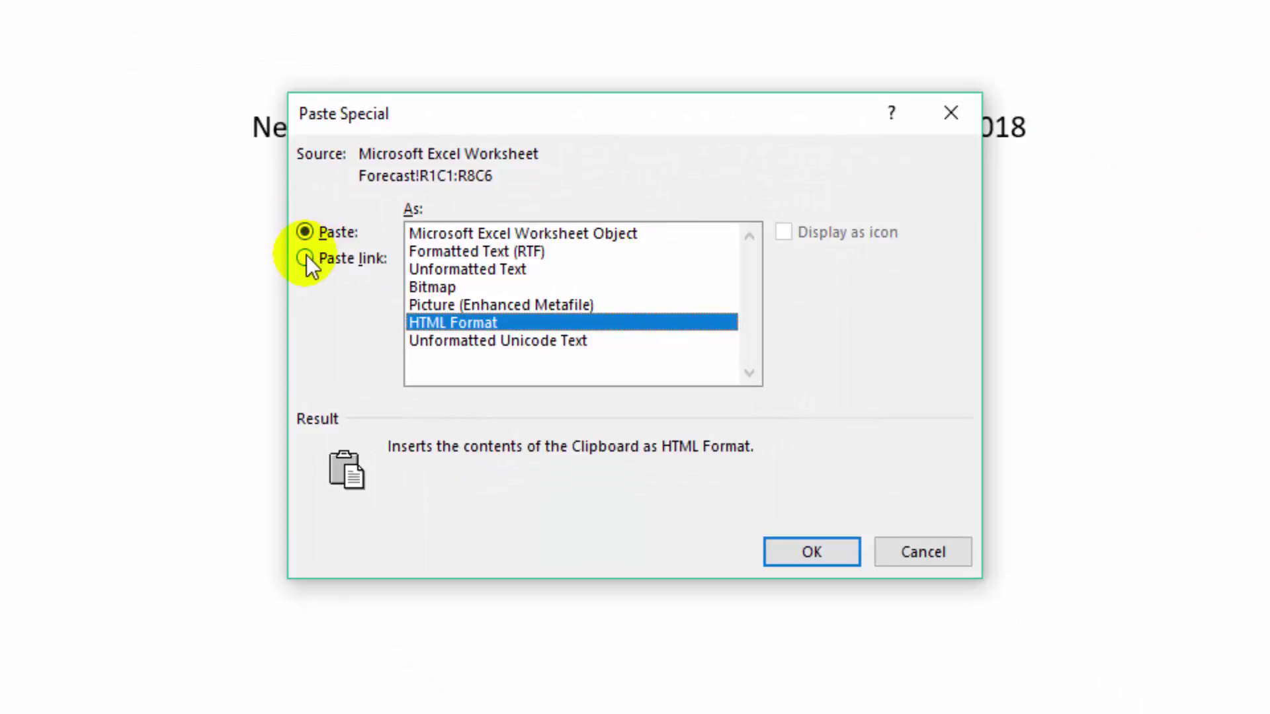
click(342, 262)
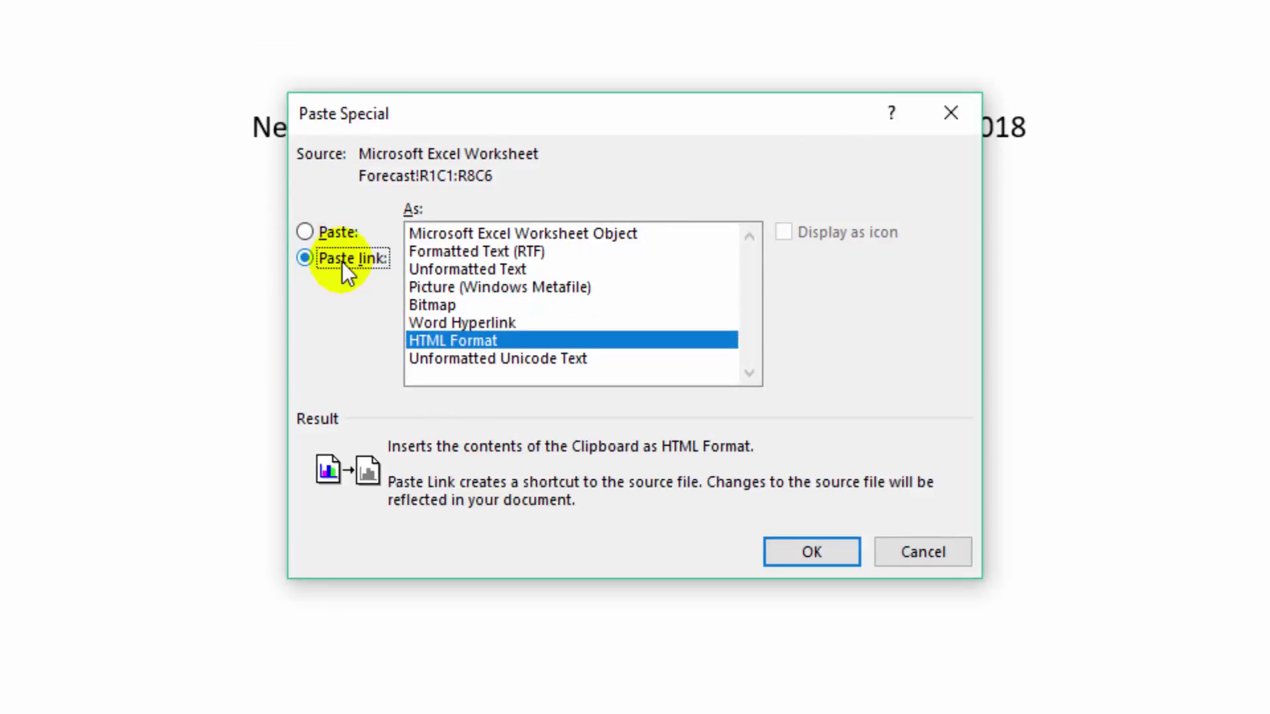
click(467, 236)
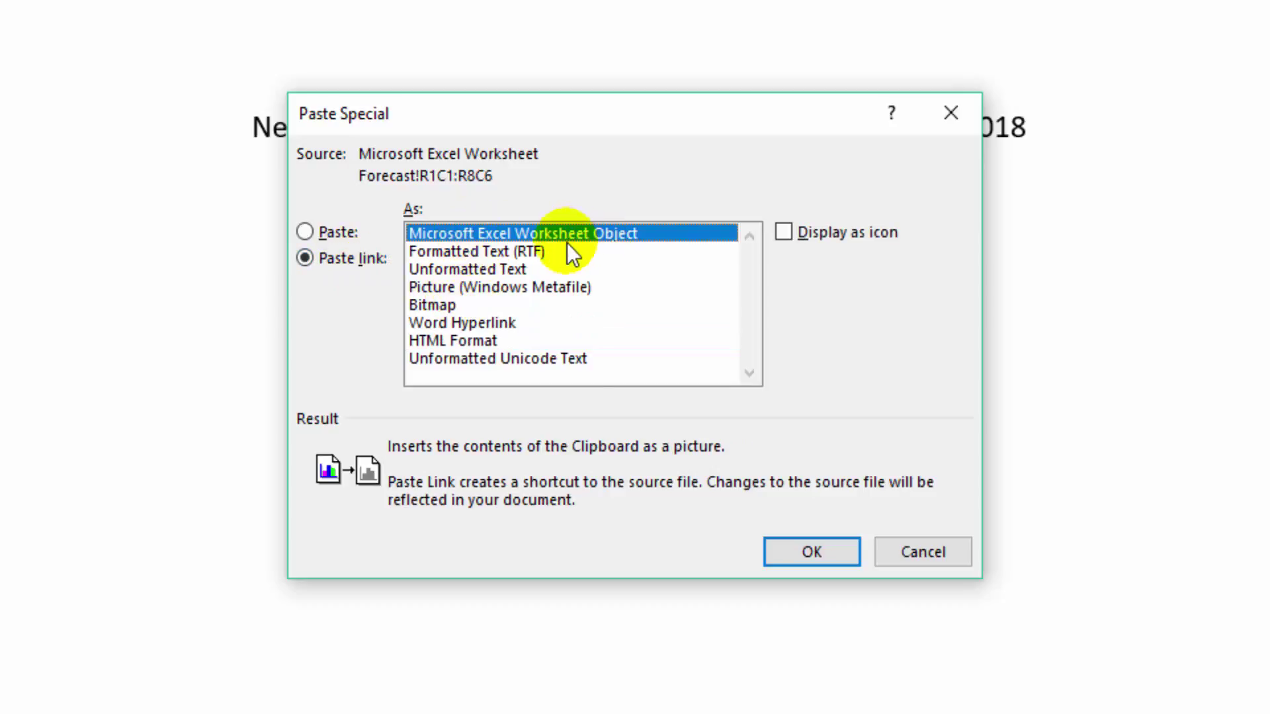
click(804, 550)
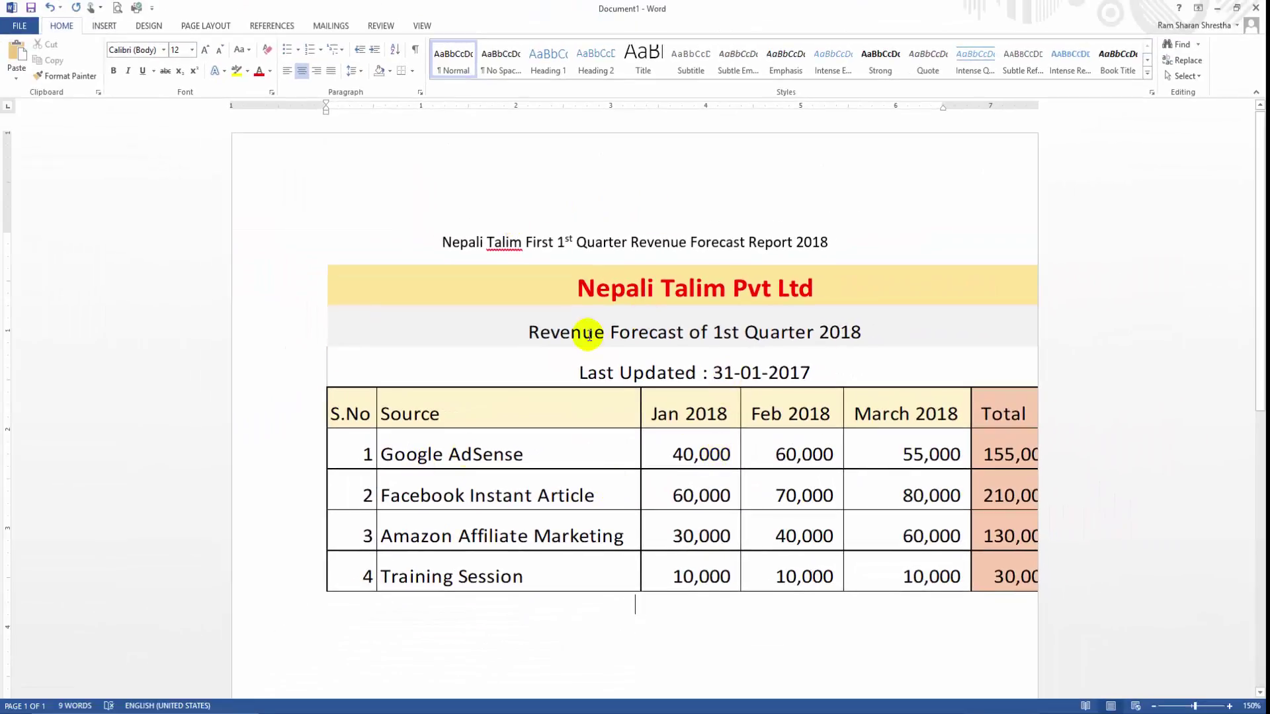
Step: Narrow the linked worksheet object to fit the page, and confirm it opens in Excel
click(438, 330)
drag(1064, 429, 880, 430)
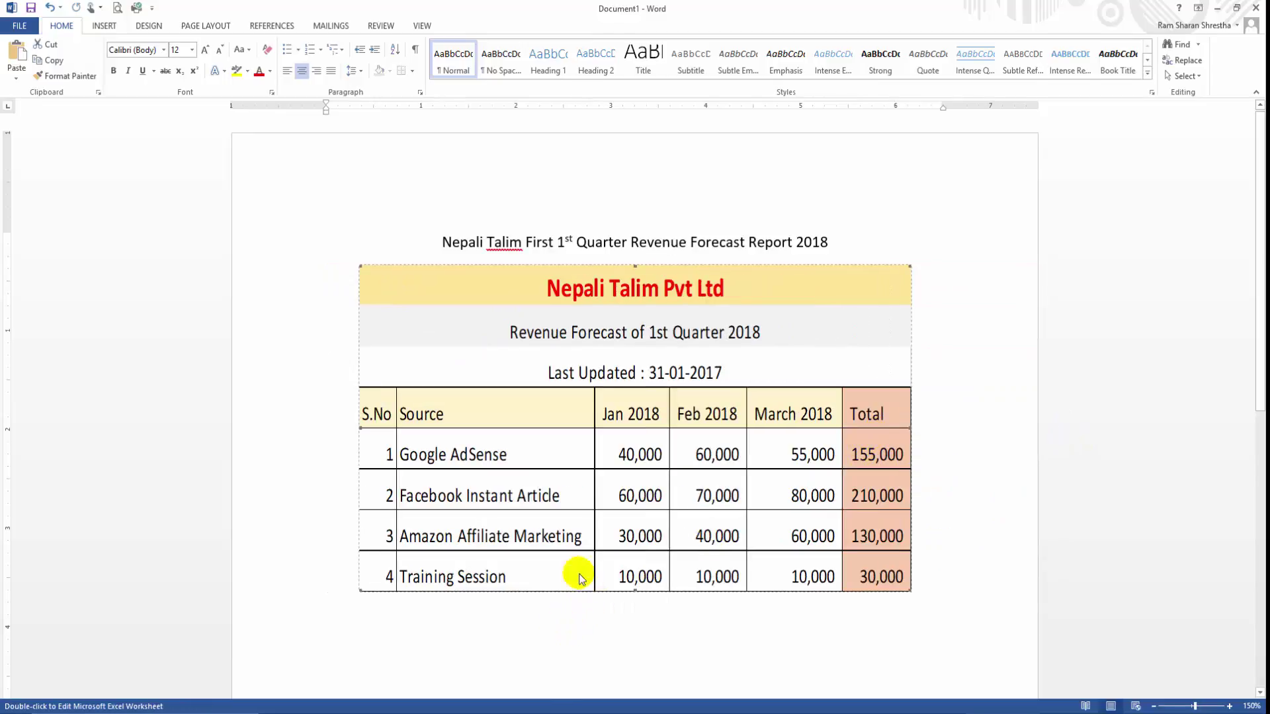
scroll(882, 366, down, 2)
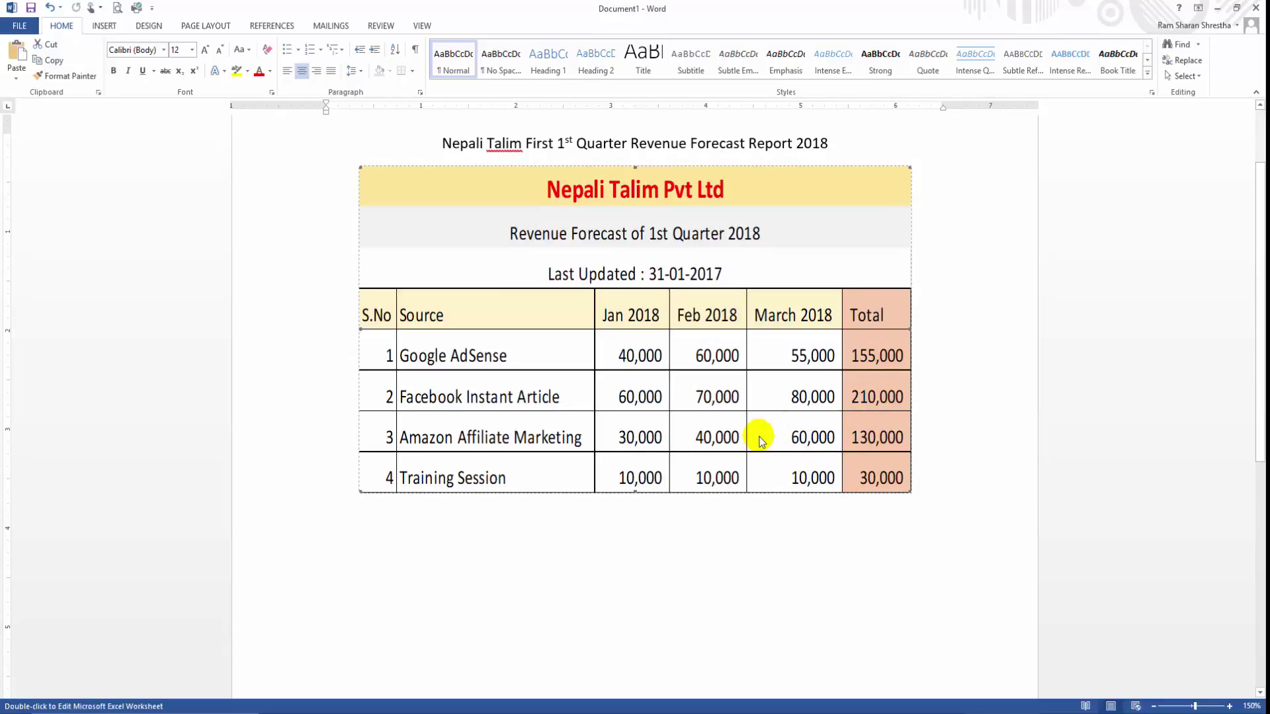
double_click(729, 436)
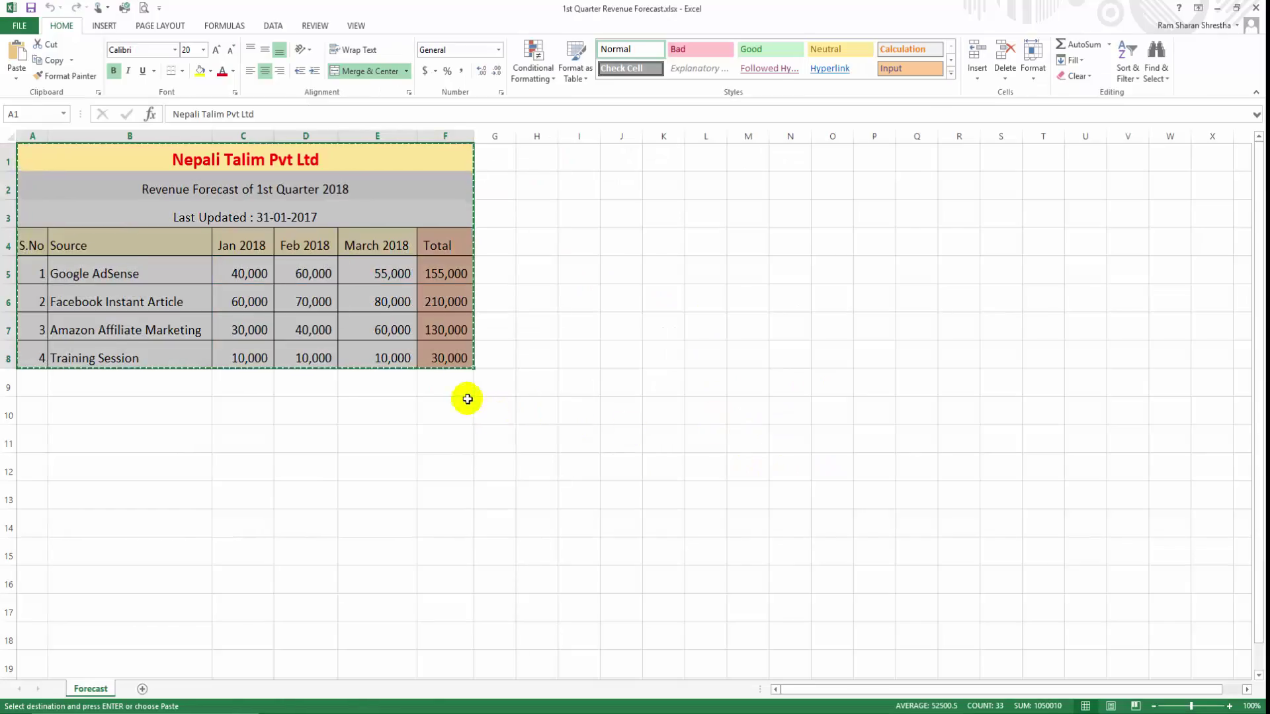
click(1255, 8)
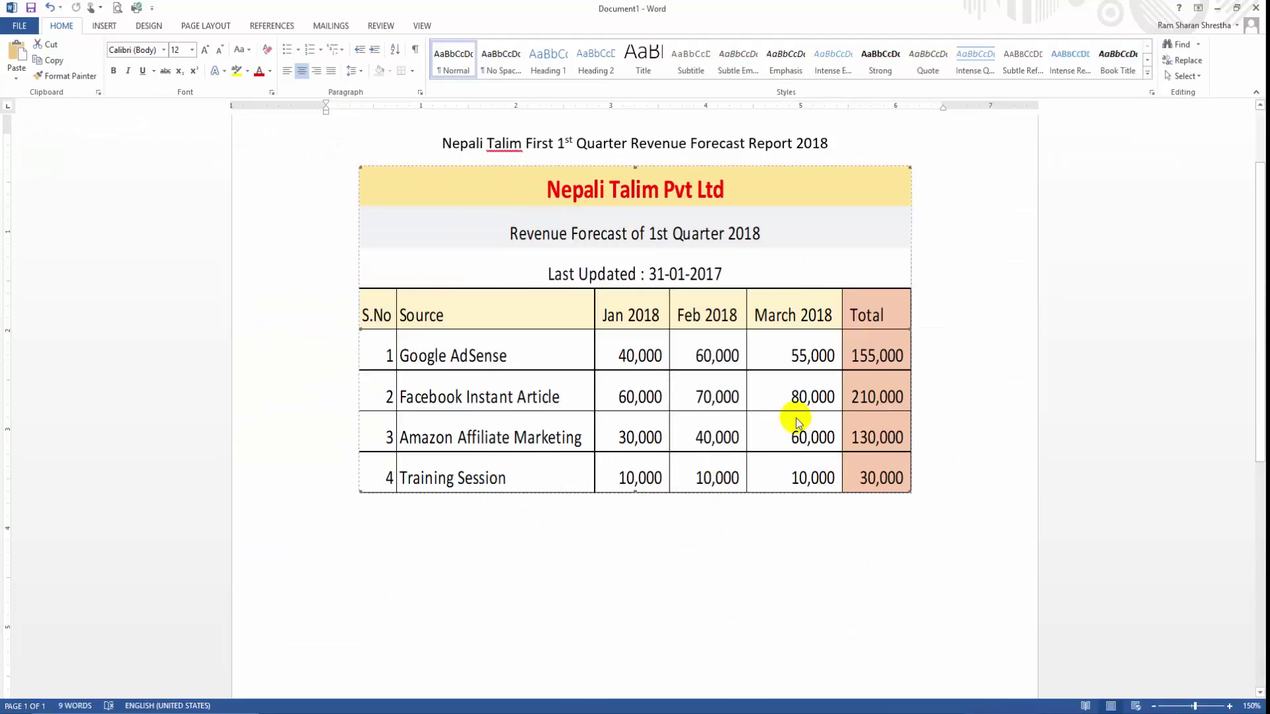
Step: Save the report to the Desktop as 'Nepali Talim First 1st Quarter Revenue Forecast Report 2018.docx'
key(ctrl+s)
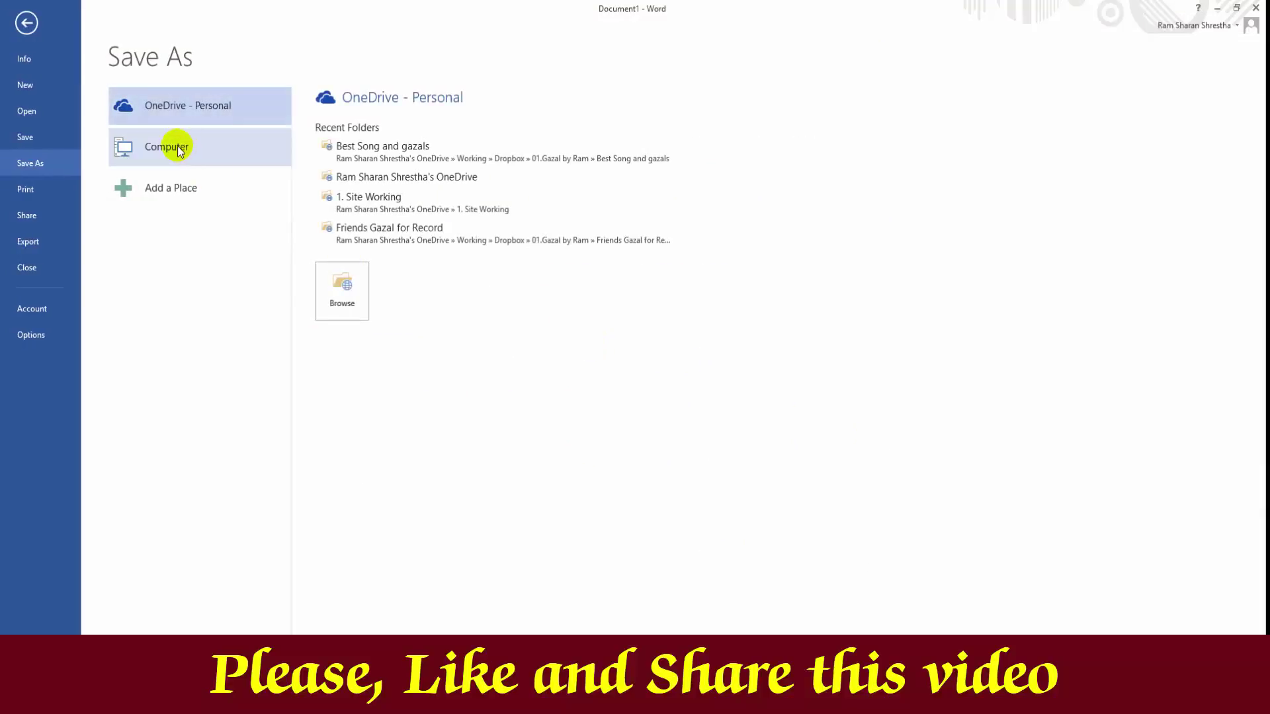
click(167, 146)
click(344, 351)
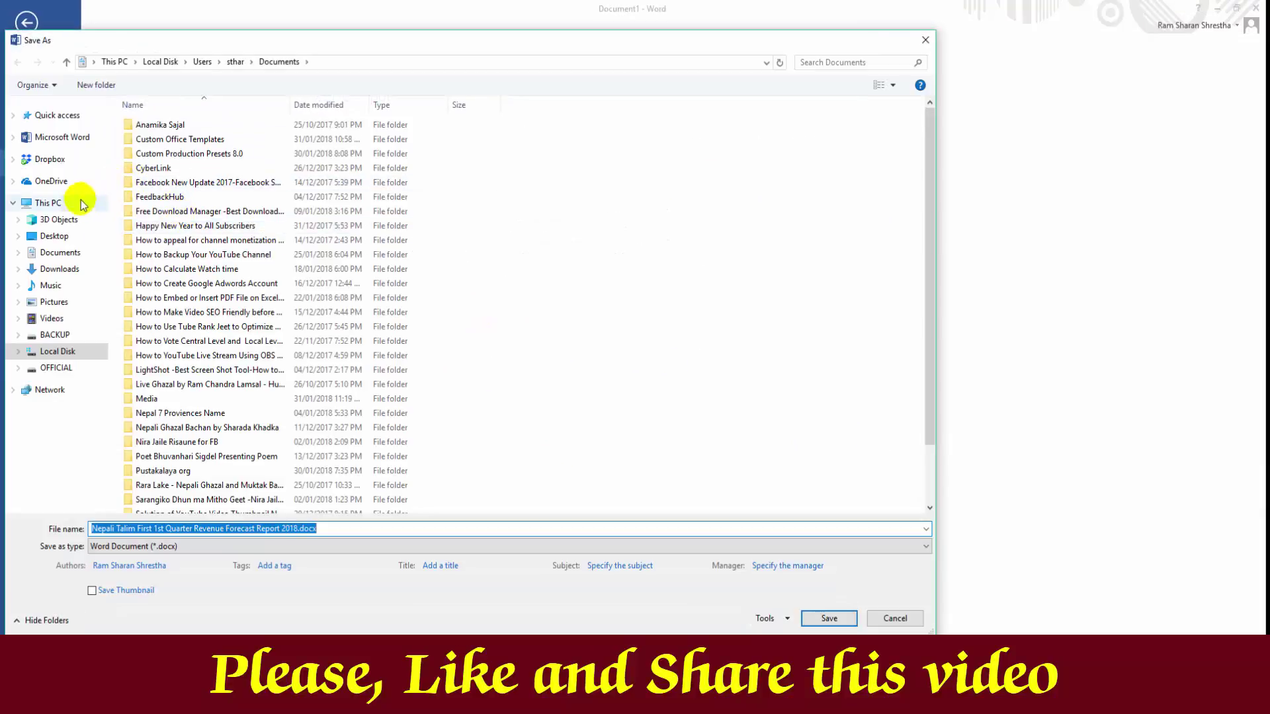
click(66, 236)
click(340, 529)
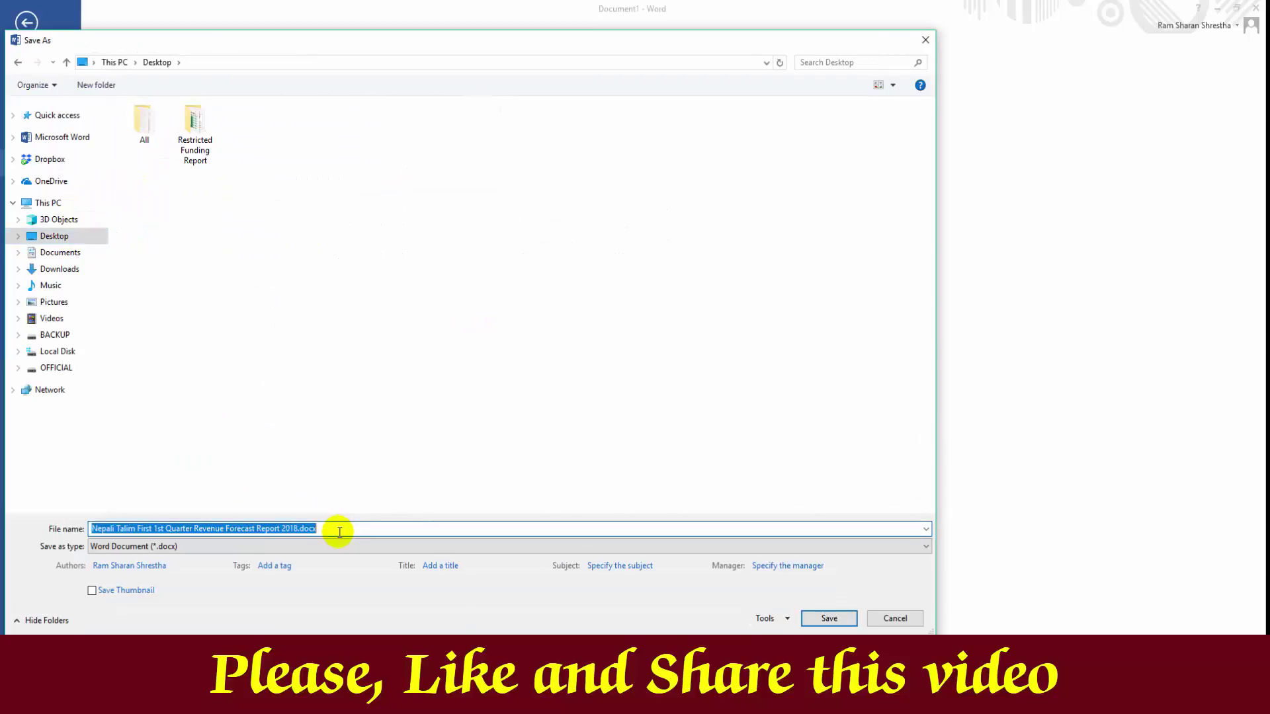
key(Return)
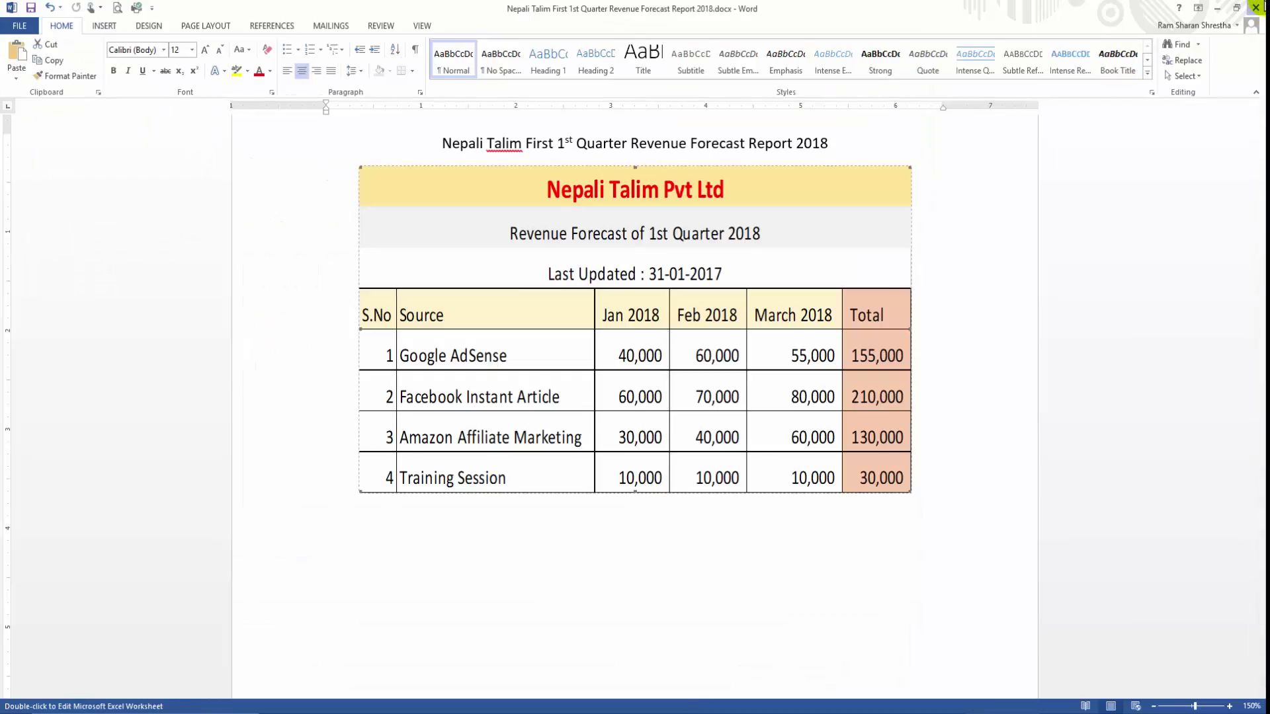
key(alt+Tab)
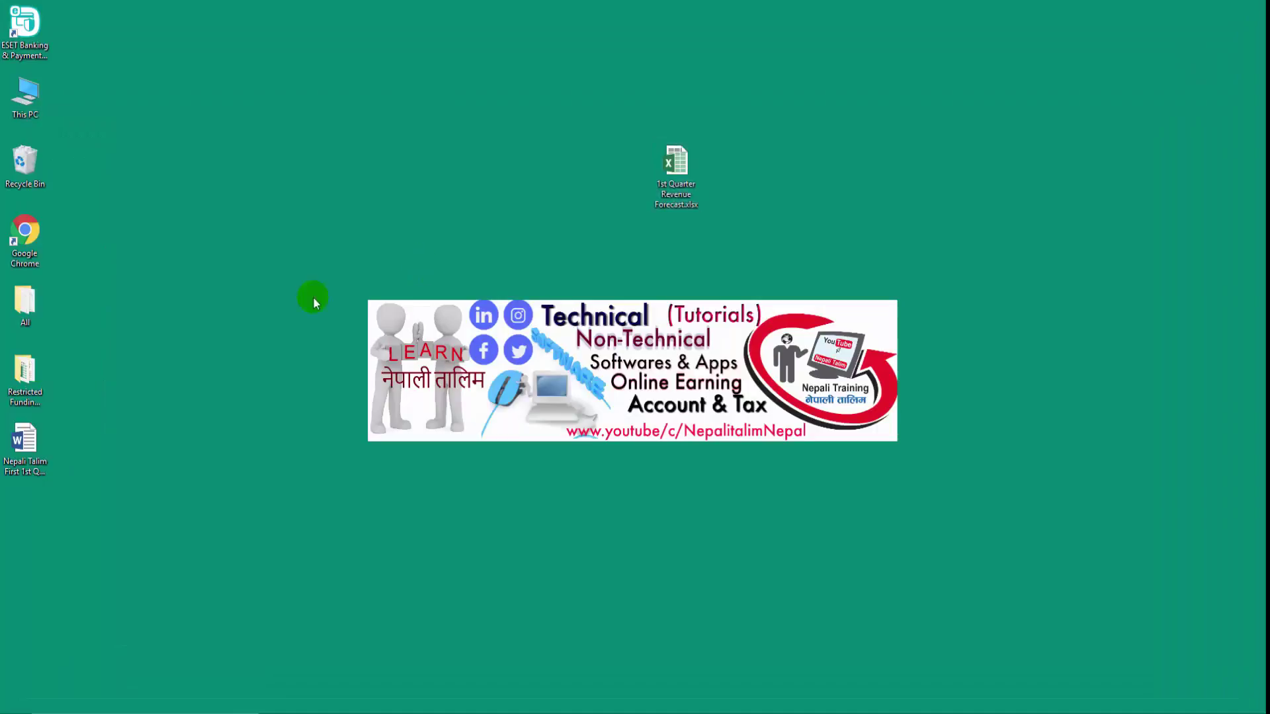
Step: Reopen the saved report without updating links, close it unsaved, and open the forecast workbook
drag(24, 438, 475, 93)
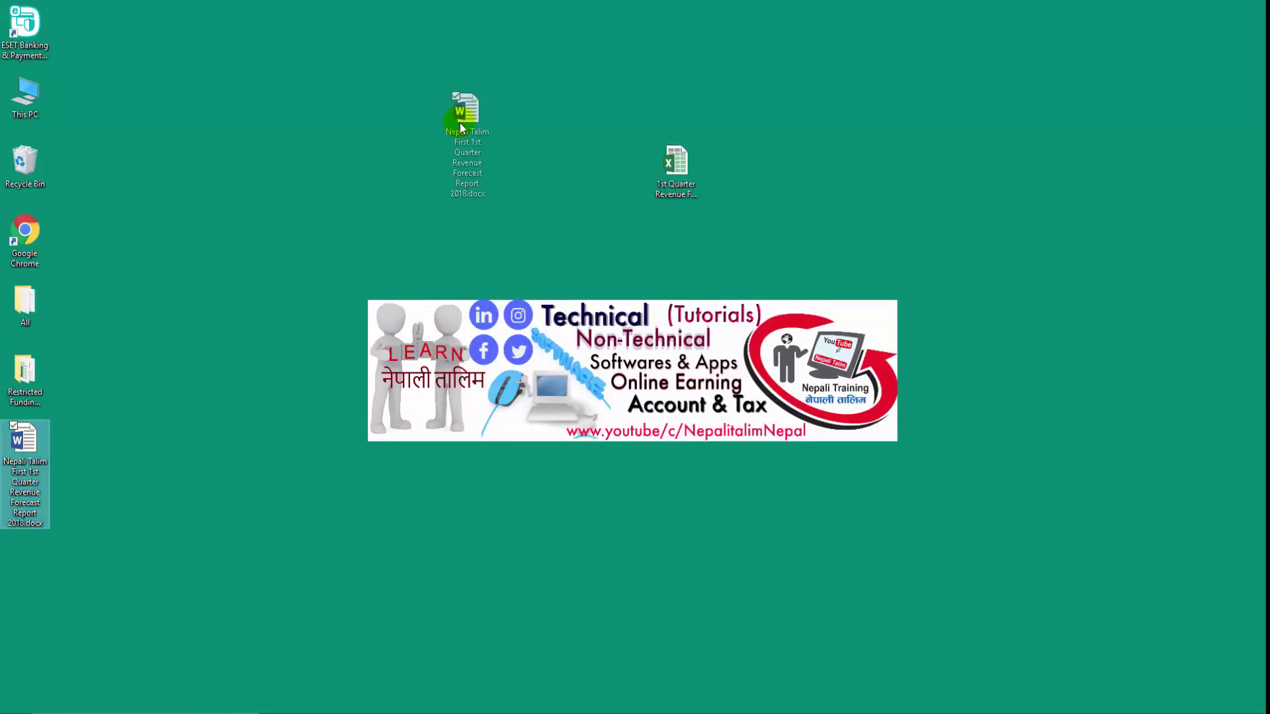
double_click(476, 106)
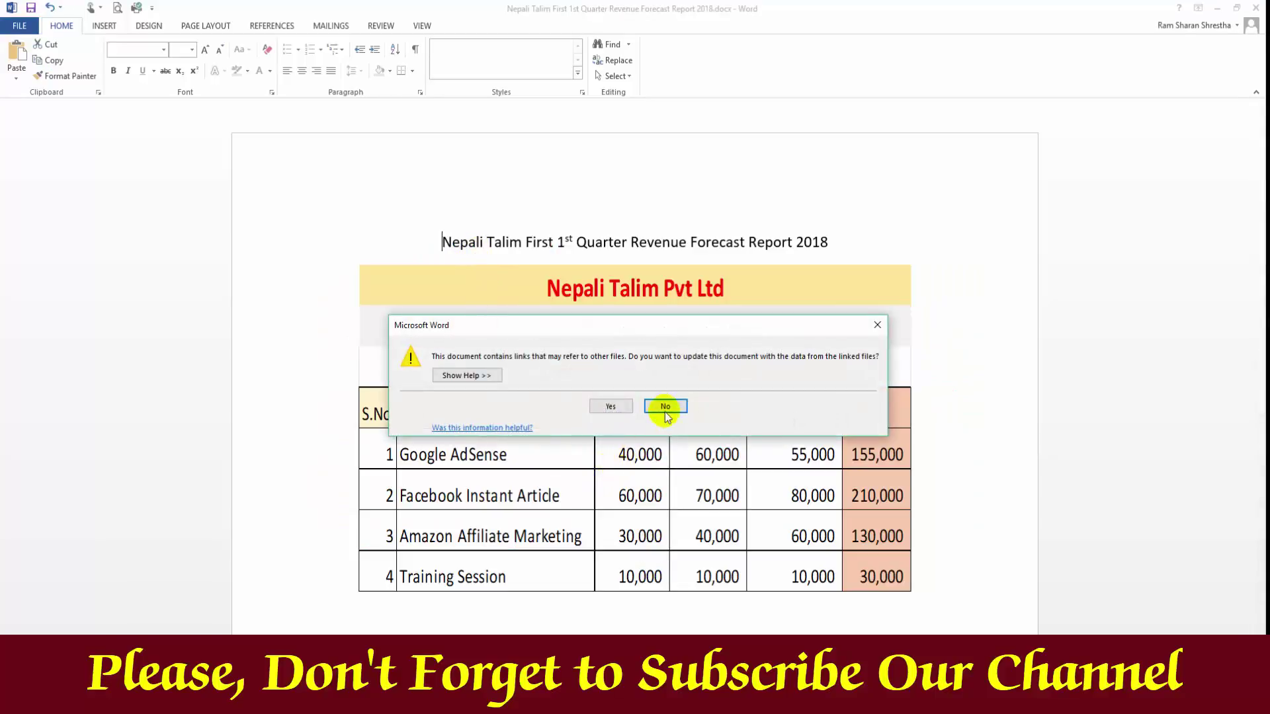
click(607, 405)
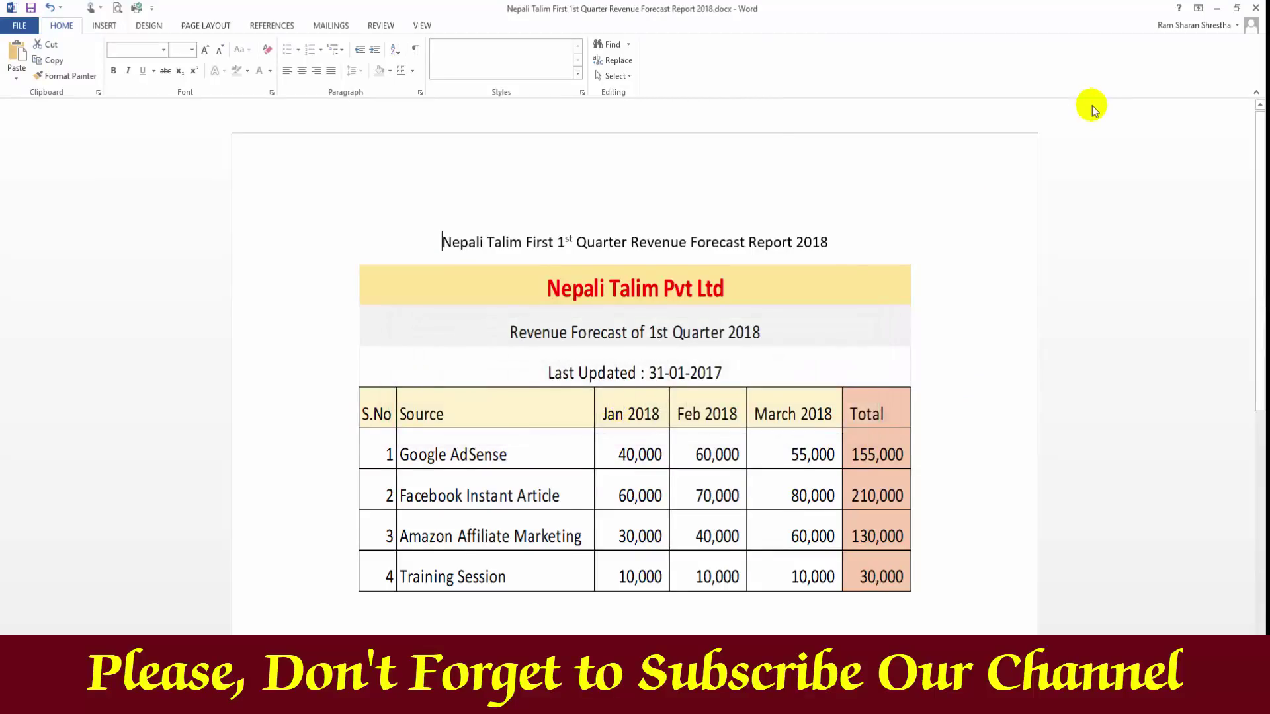
click(1256, 8)
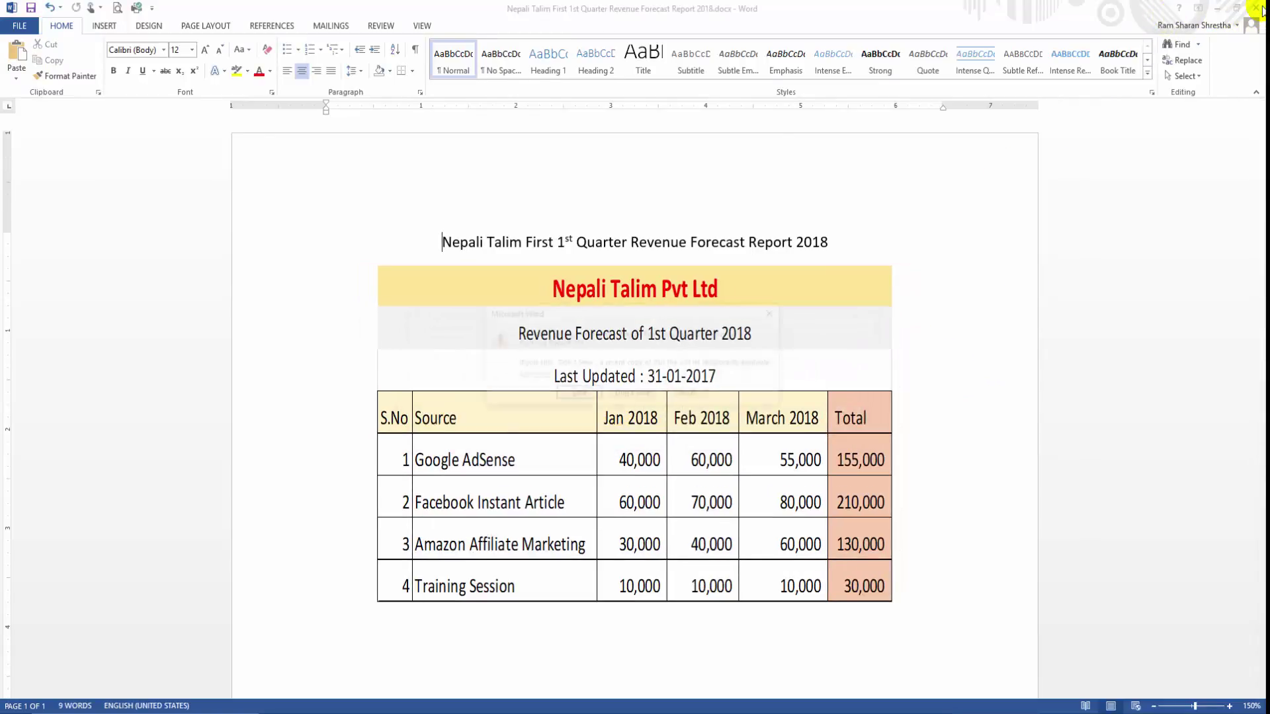
click(633, 394)
double_click(698, 171)
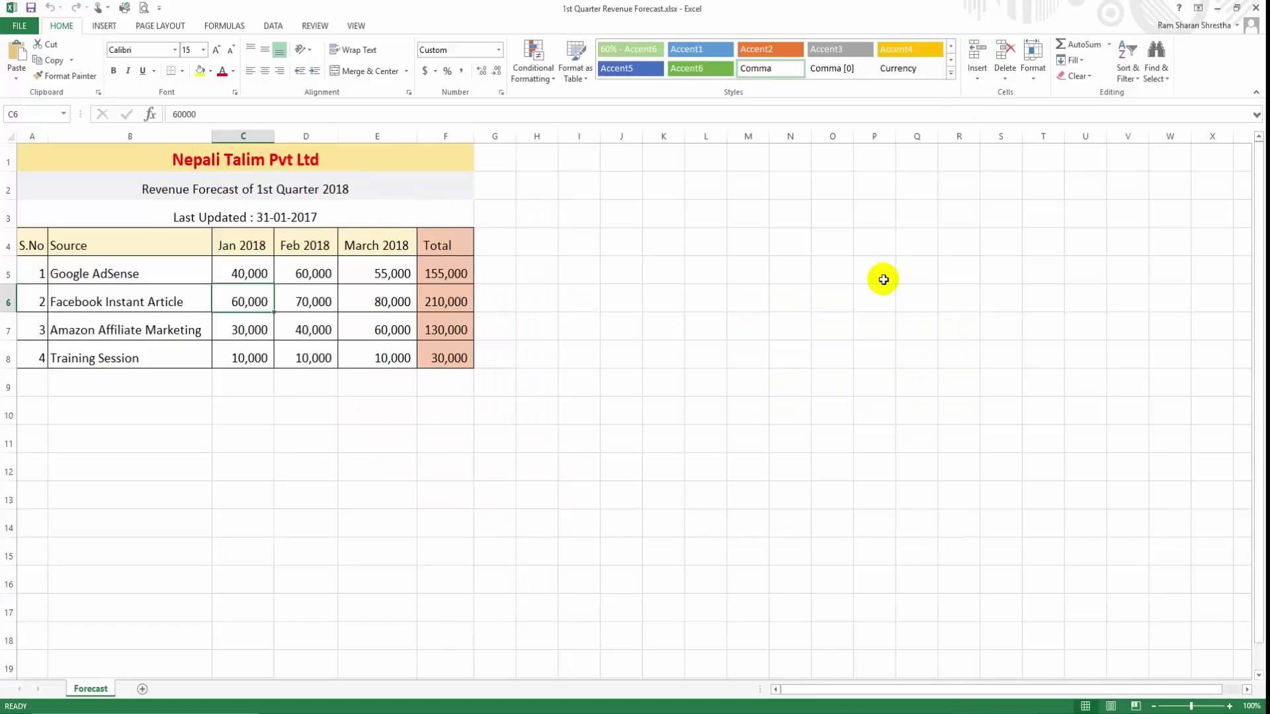
Step: Change Google AdSense's Jan 2018 value in C5 to 0 and confirm =SUM(C5:E5) now gives 115,000
click(255, 276)
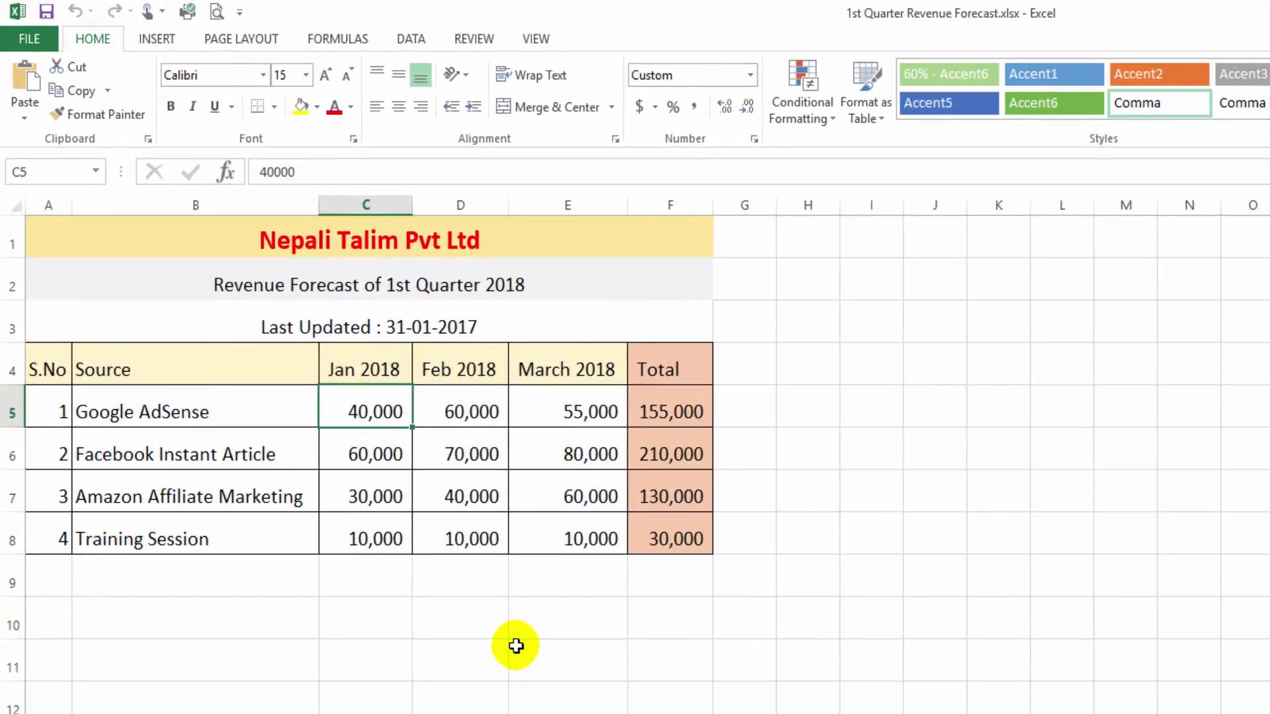
text(0)
key(Return)
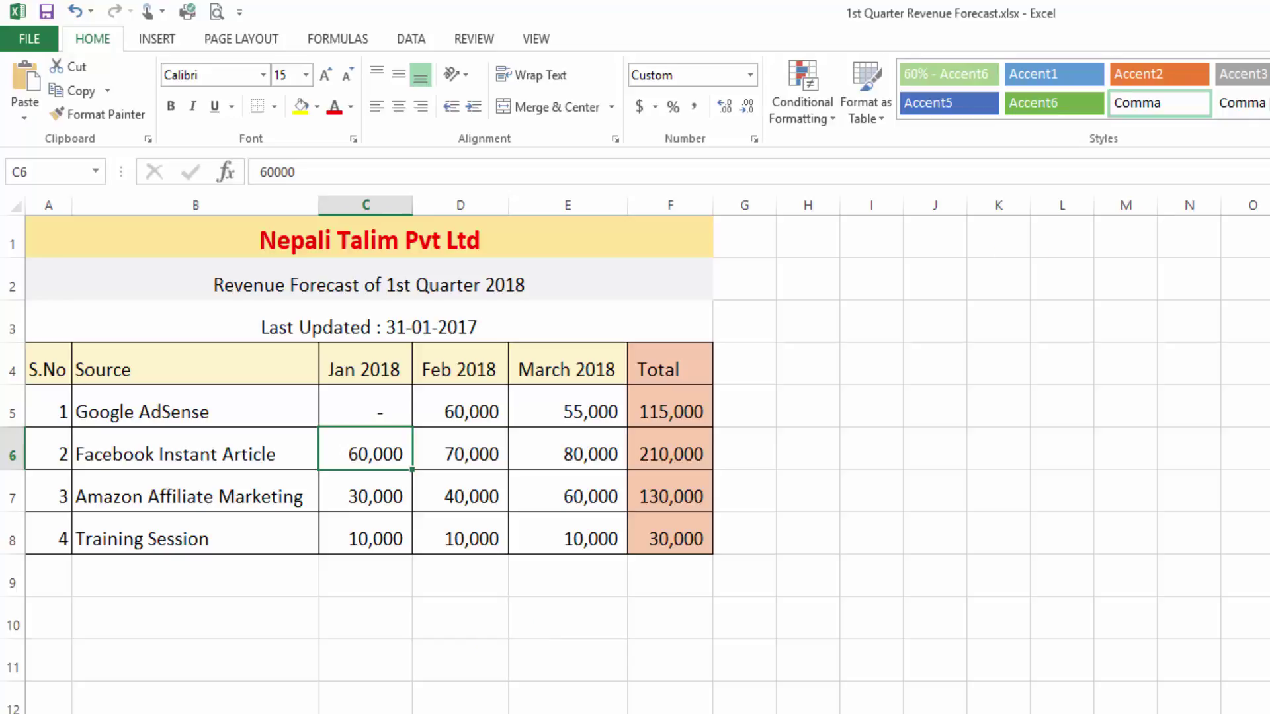
click(652, 416)
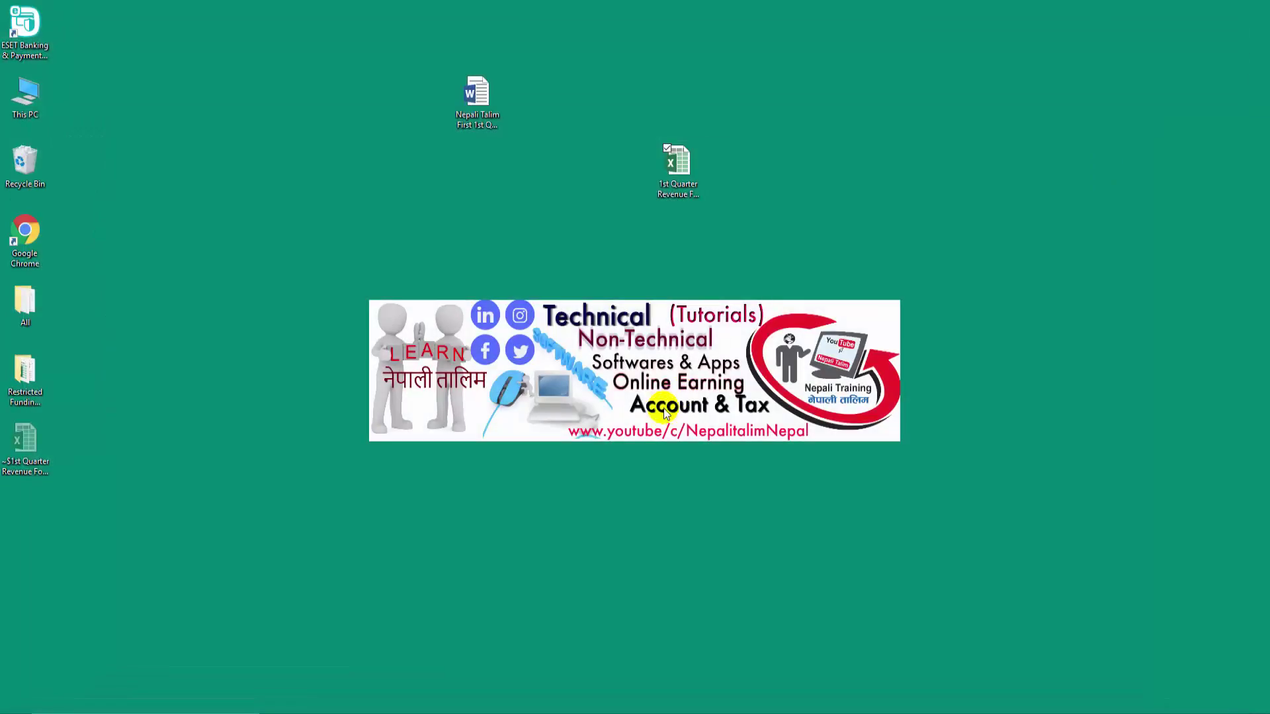
Step: Reopen the revenue forecast report, update its links with the new figures, and select the embedded table
double_click(477, 99)
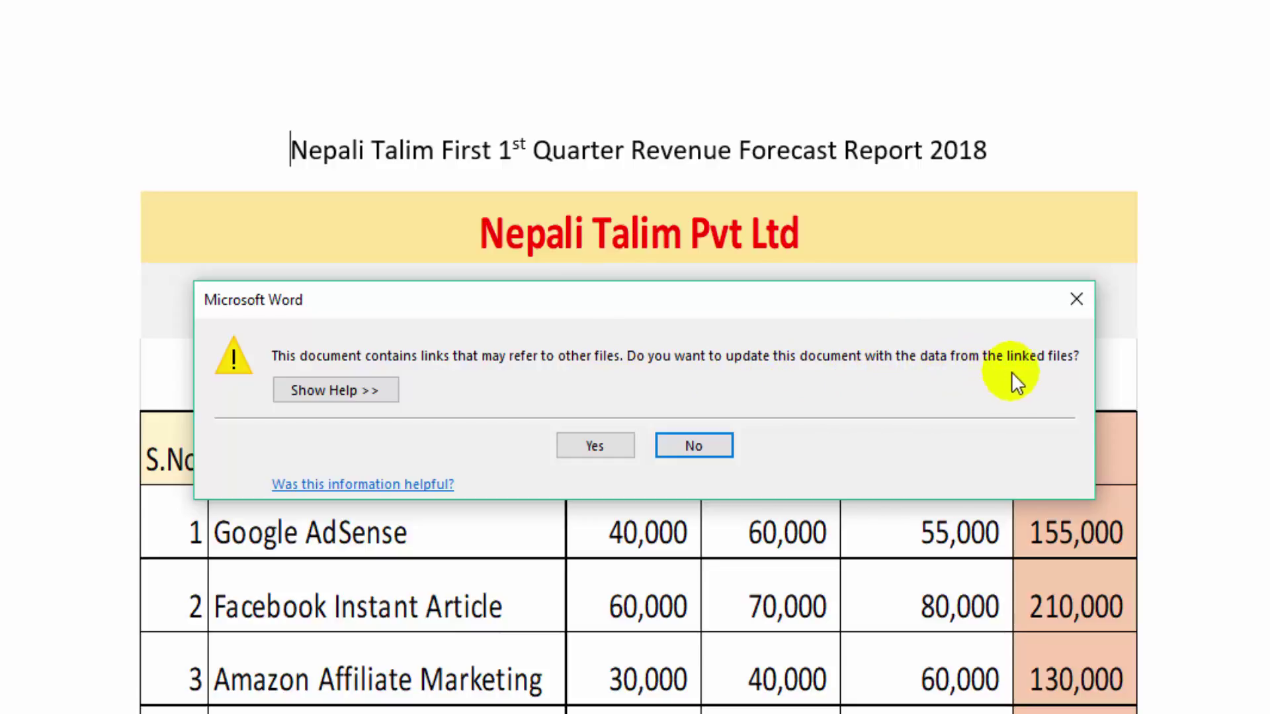
mouse_move(951, 303)
mouse_down()
mouse_move(895, 170)
mouse_move(896, 53)
mouse_up()
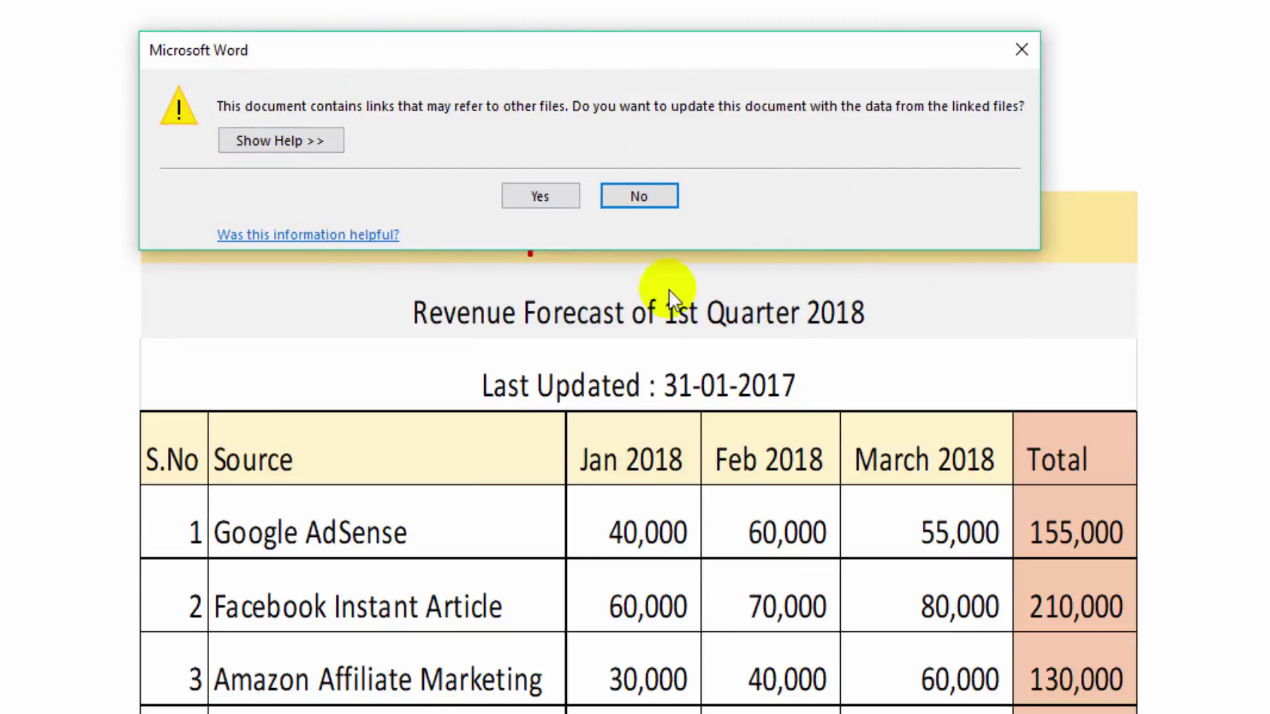
click(523, 197)
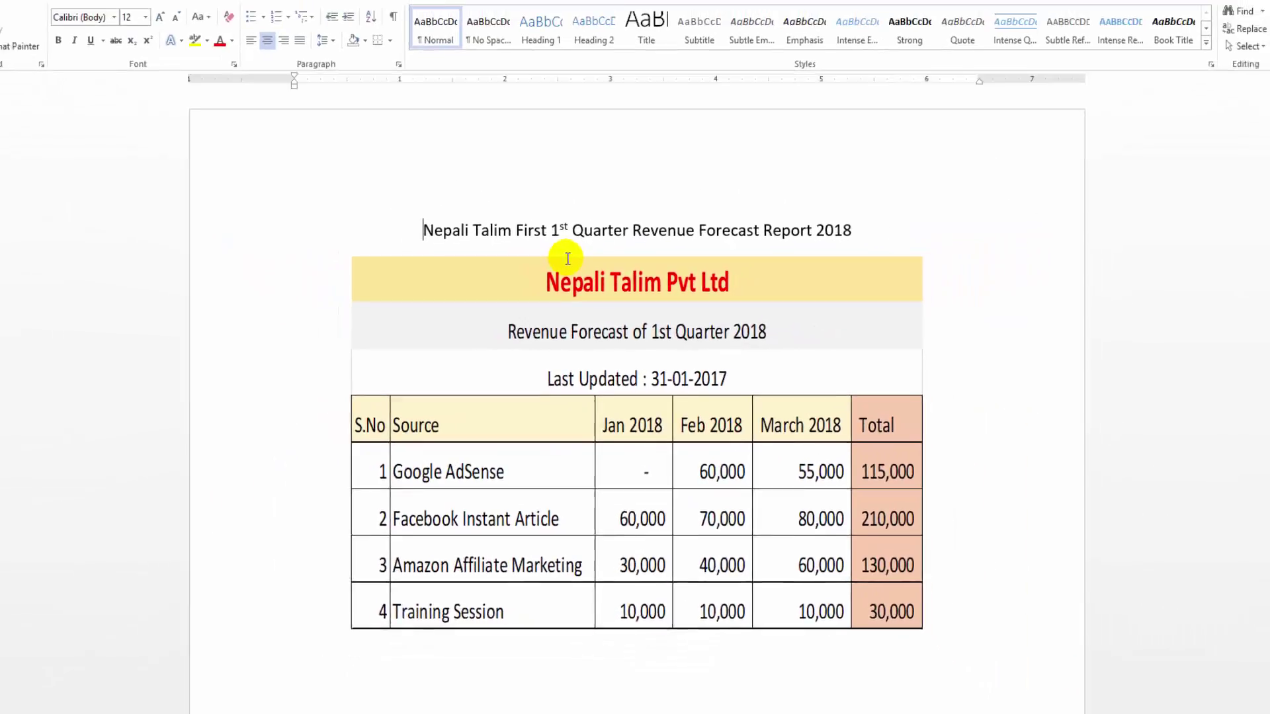
click(621, 468)
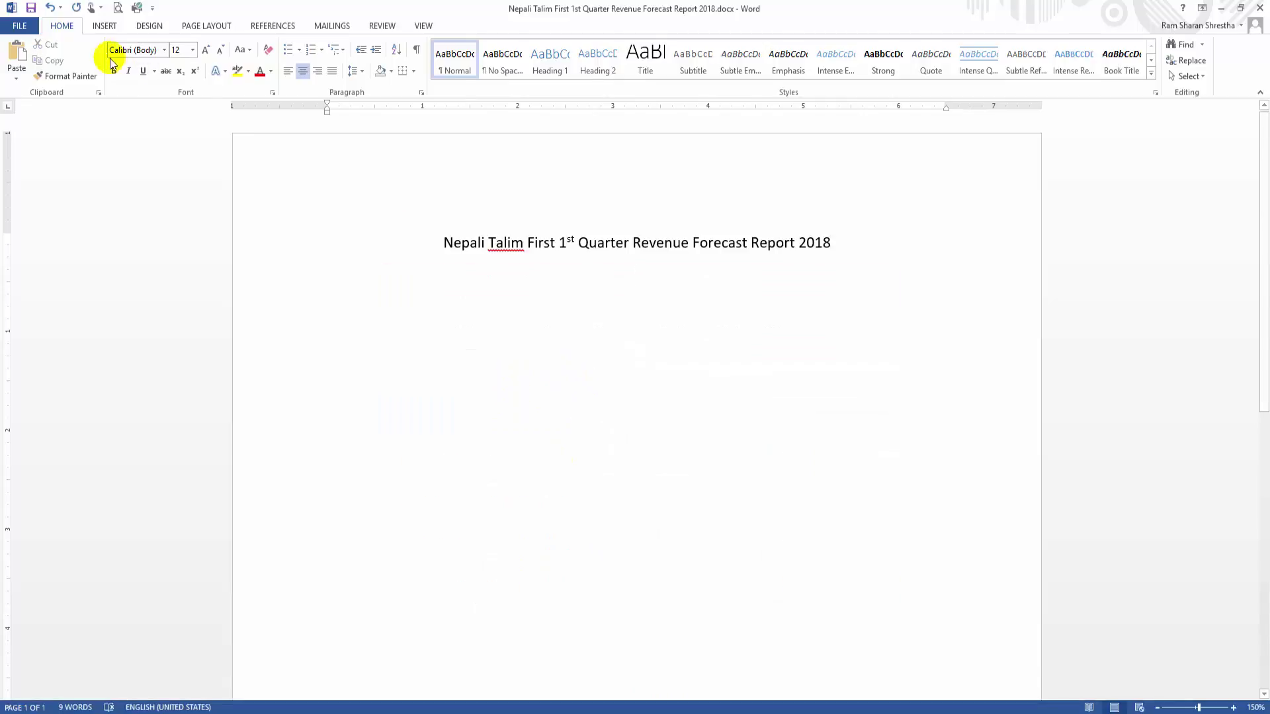
Step: Embed an Excel spreadsheet through Insert > Table, then delete that first attempt
click(105, 27)
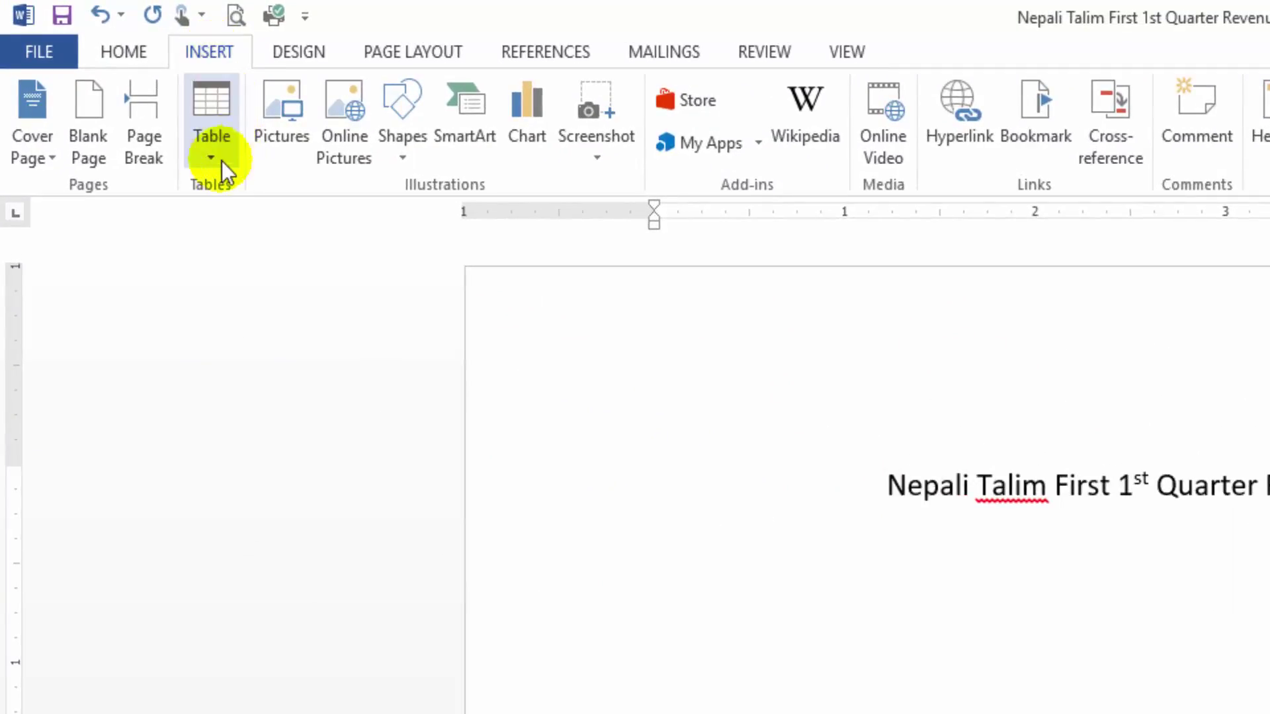
click(211, 159)
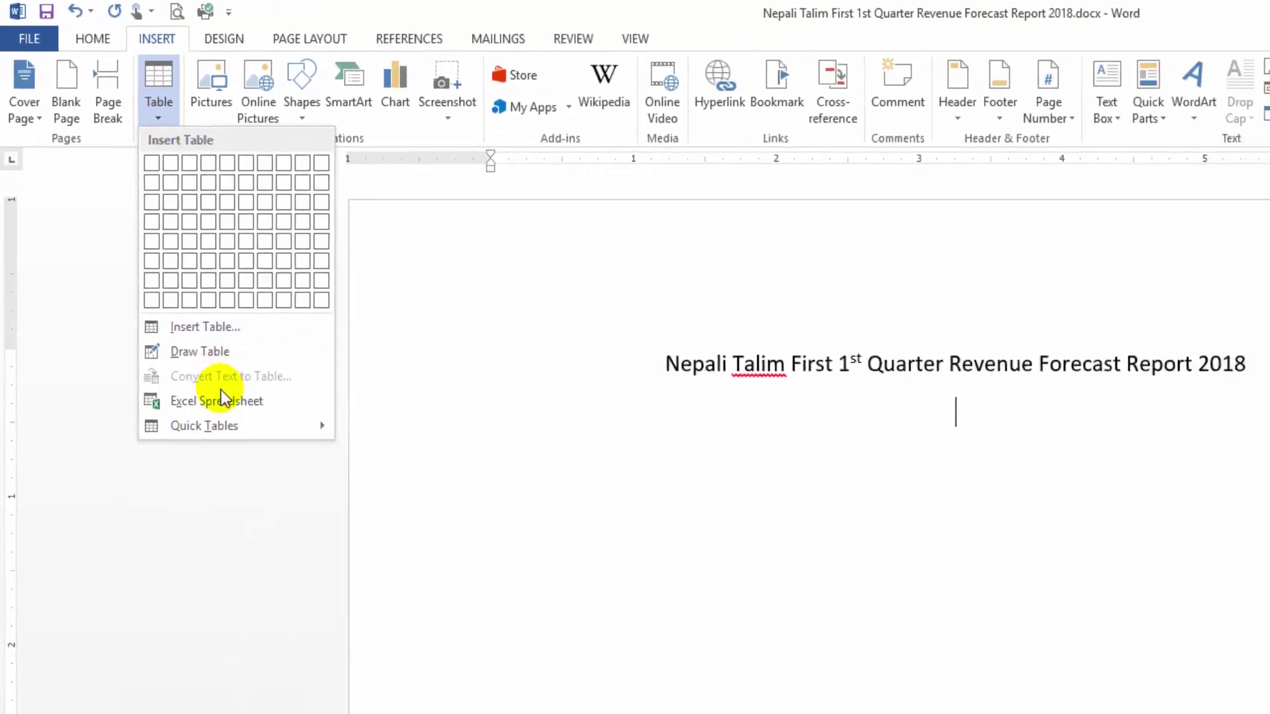
click(265, 535)
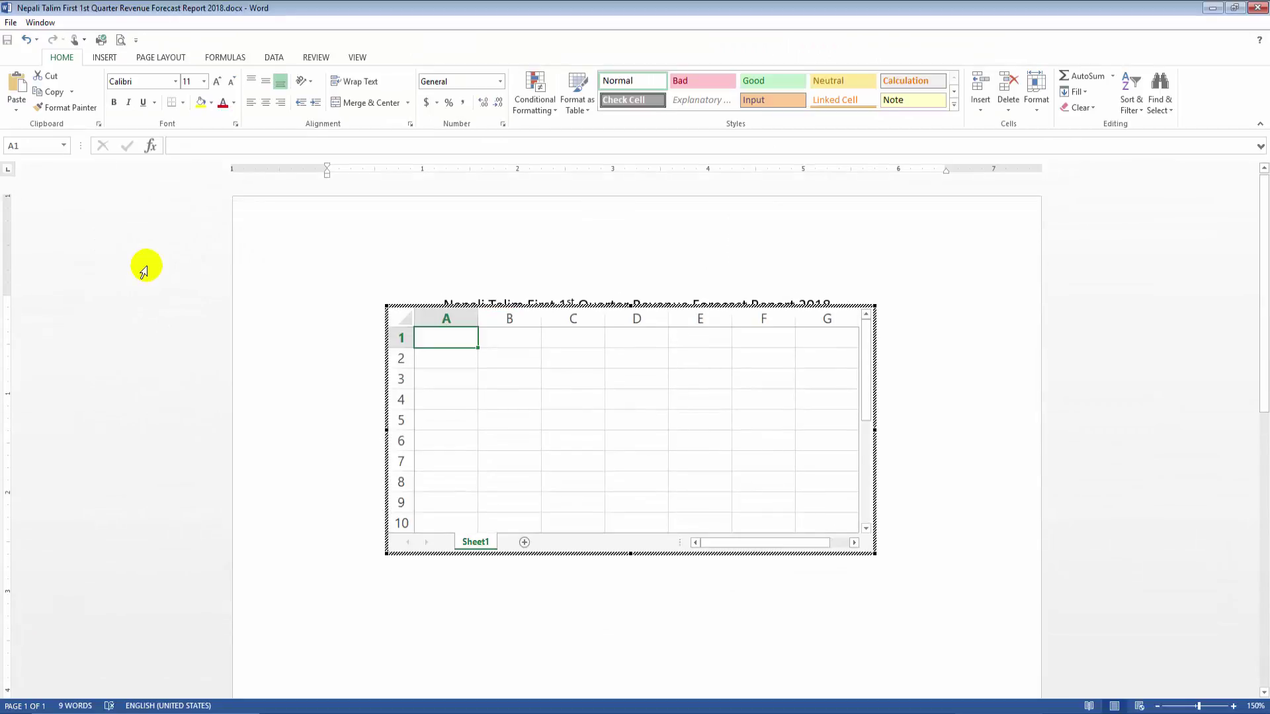
click(923, 516)
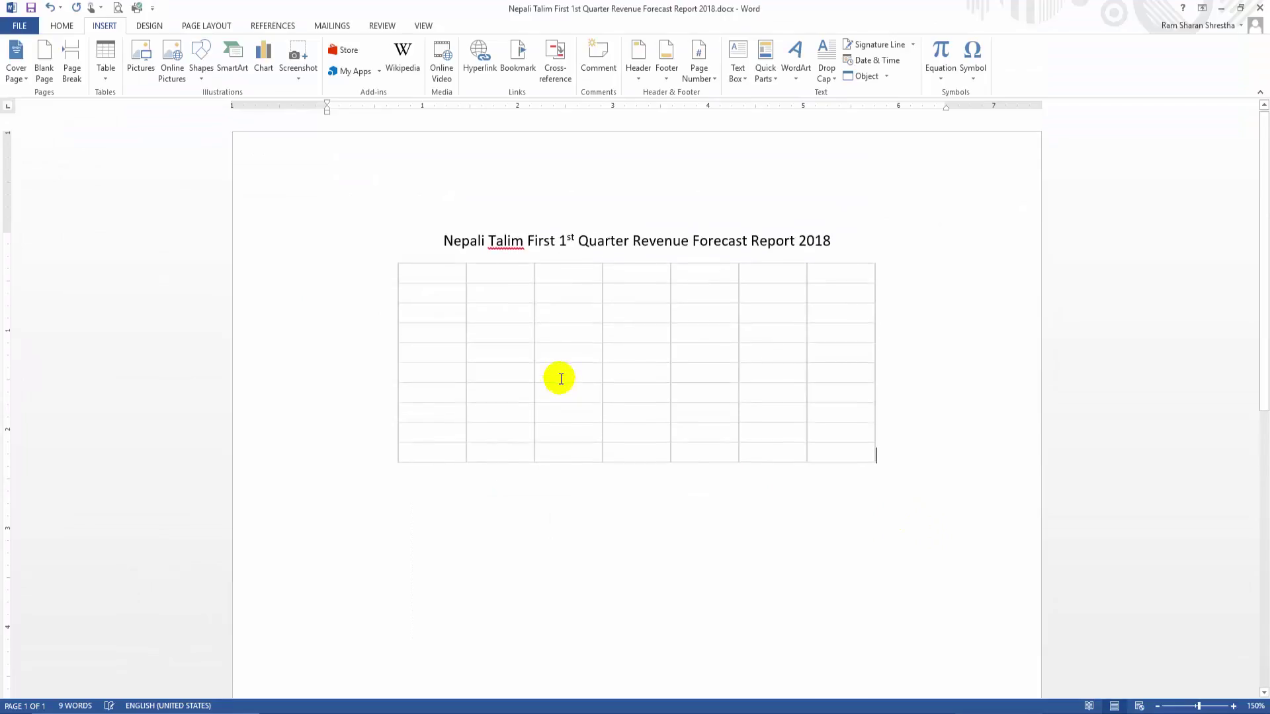
key(Delete)
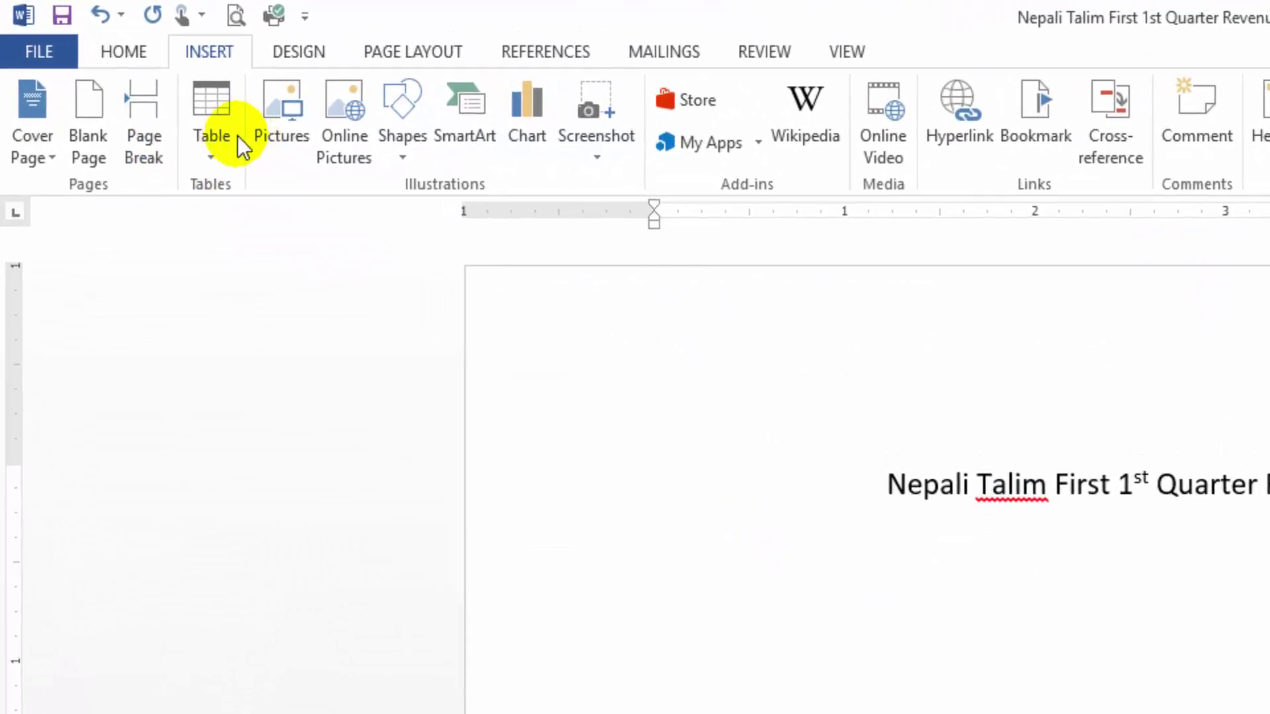
Step: Embed a fresh Excel spreadsheet below the title and open it for in-place editing
click(209, 154)
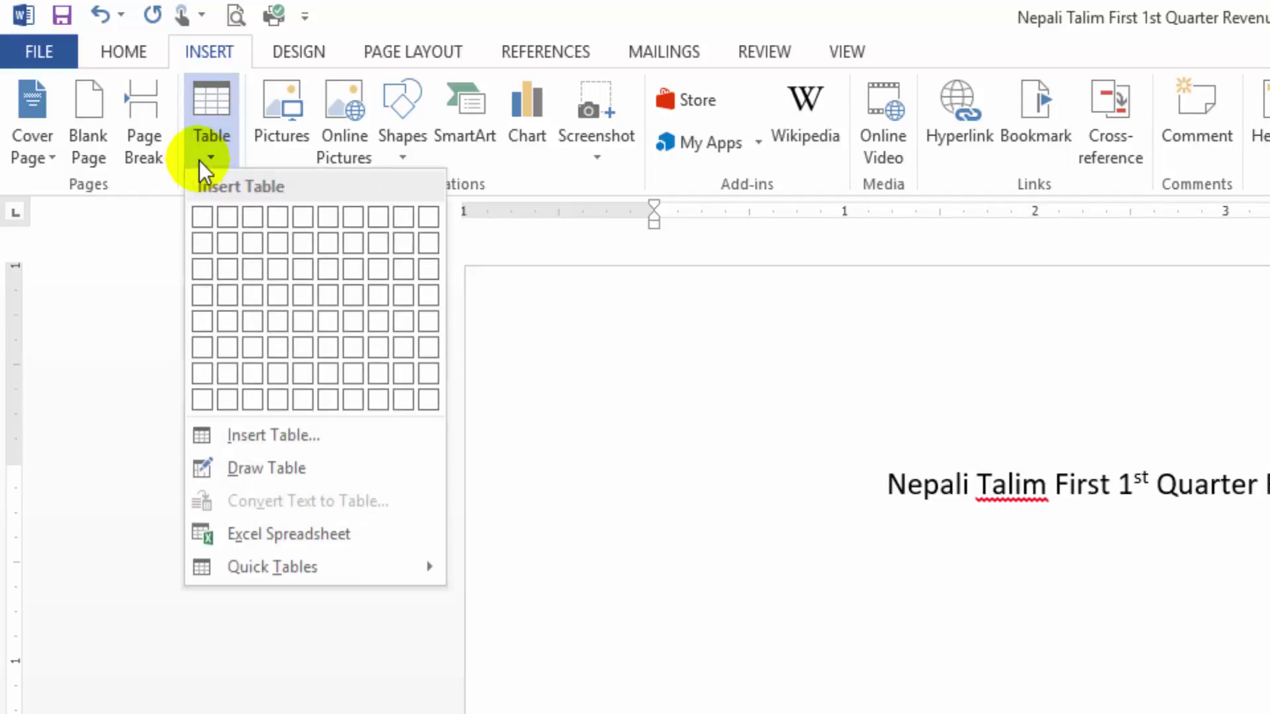
click(255, 537)
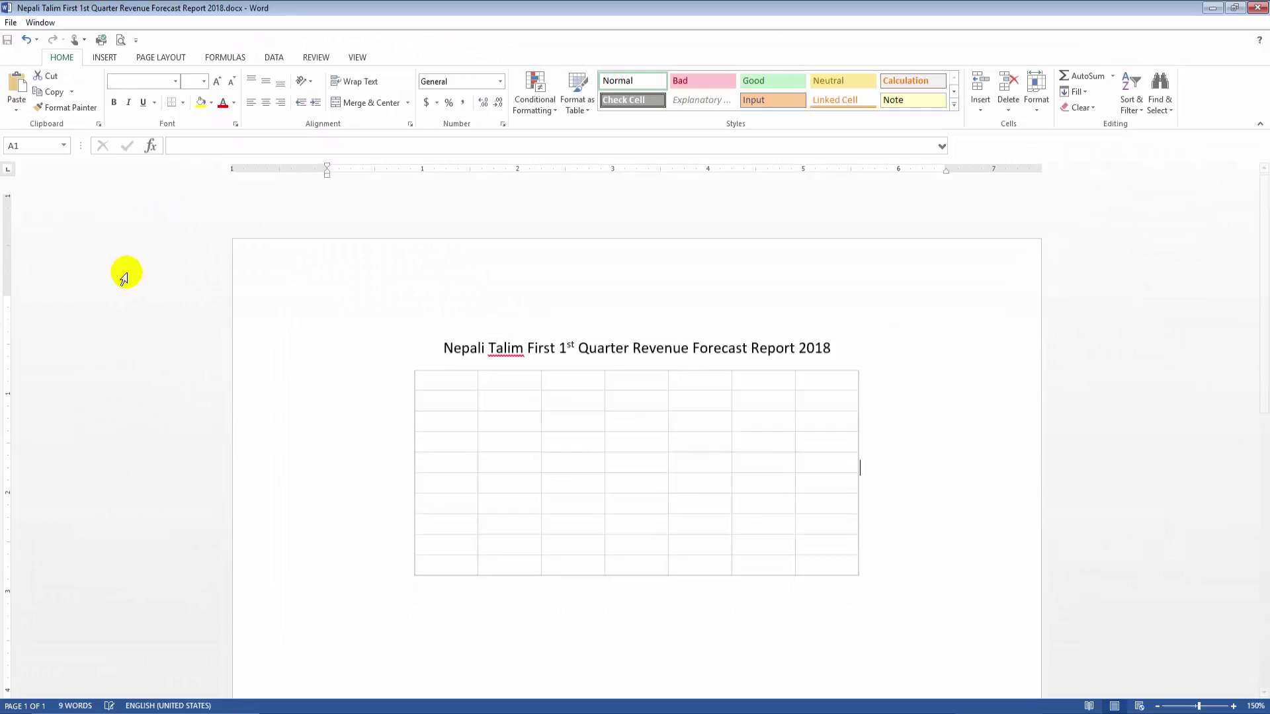
click(485, 335)
click(856, 439)
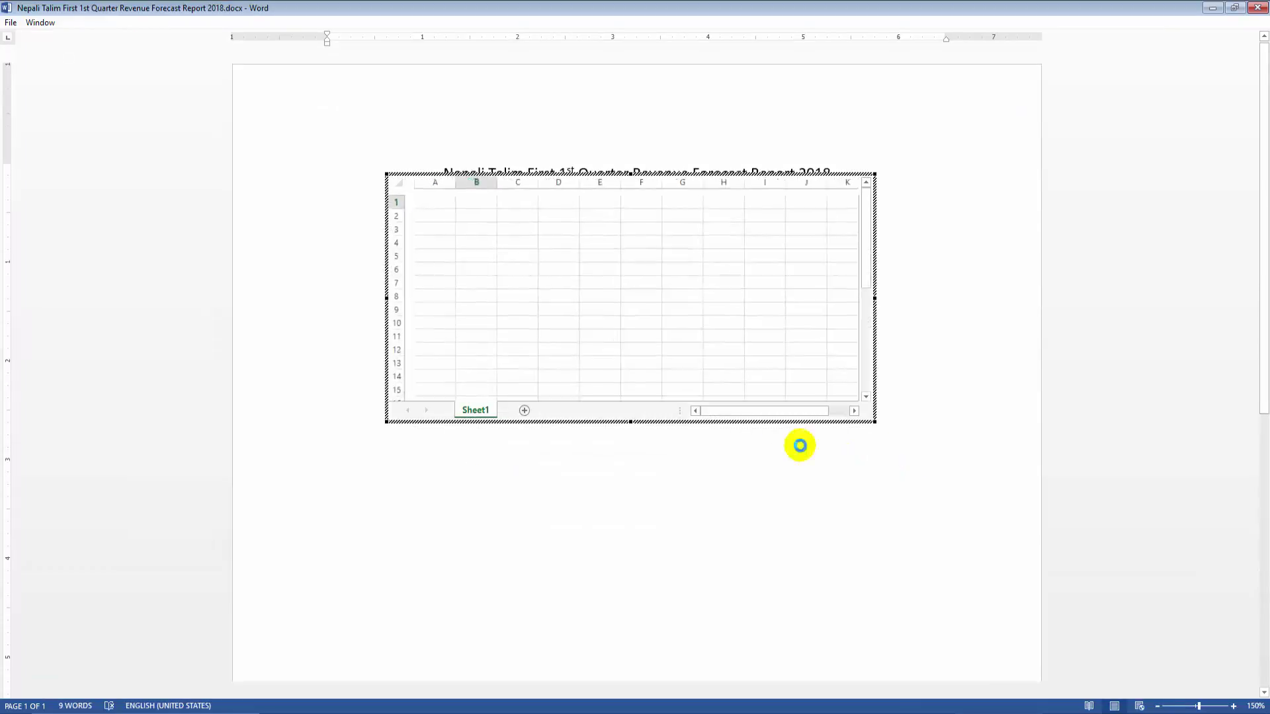
click(454, 277)
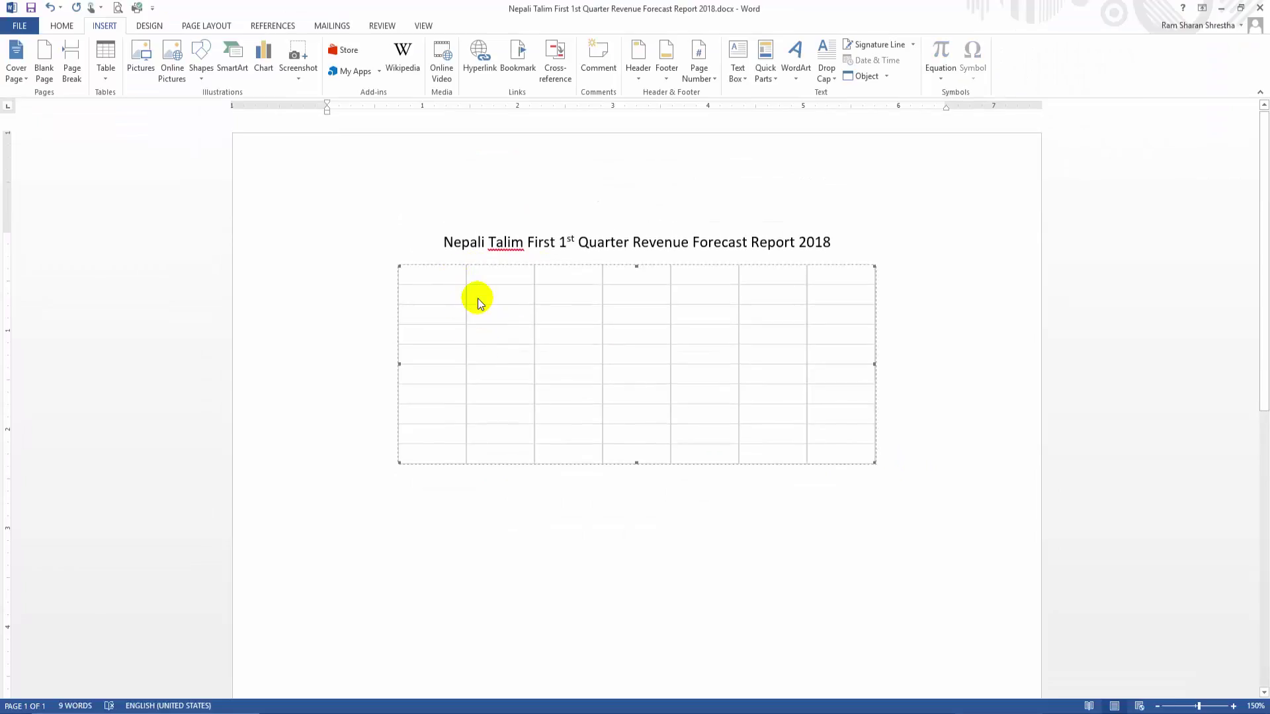
double_click(477, 297)
click(831, 593)
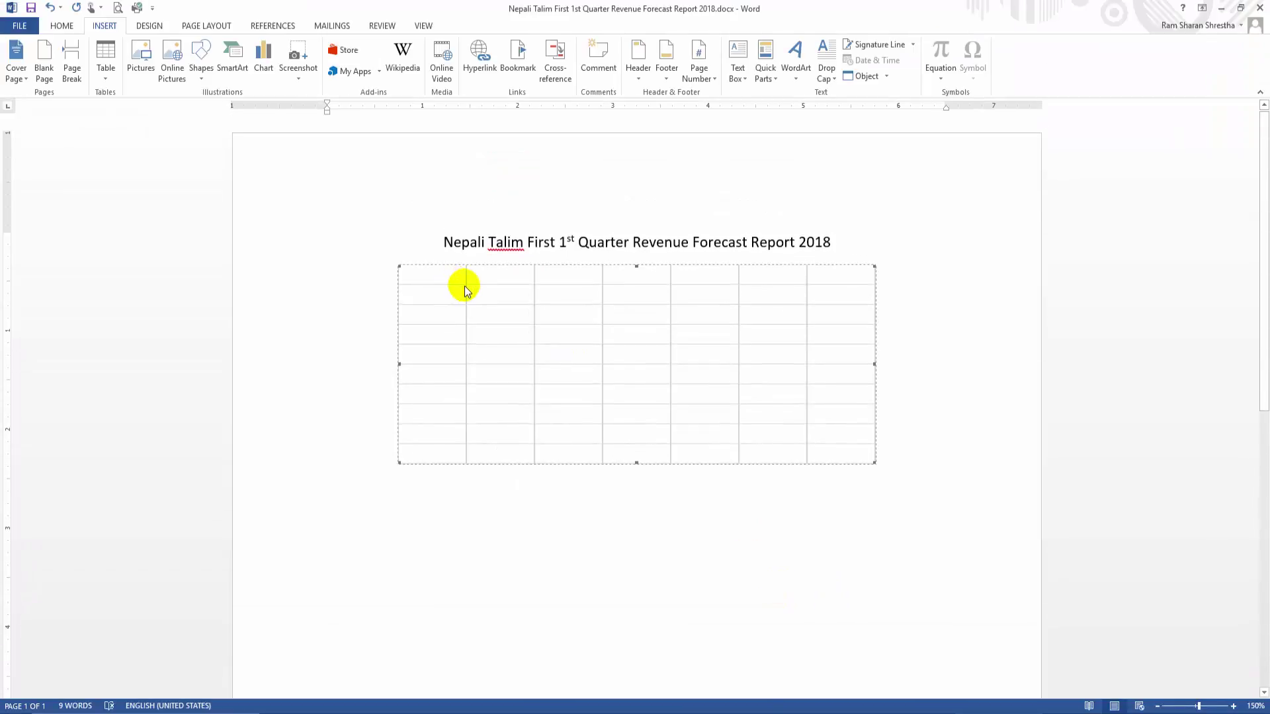
double_click(423, 276)
Step: Enter the headers S.No, jan, feb, March and Total across row 2 of the embedded sheet
click(428, 354)
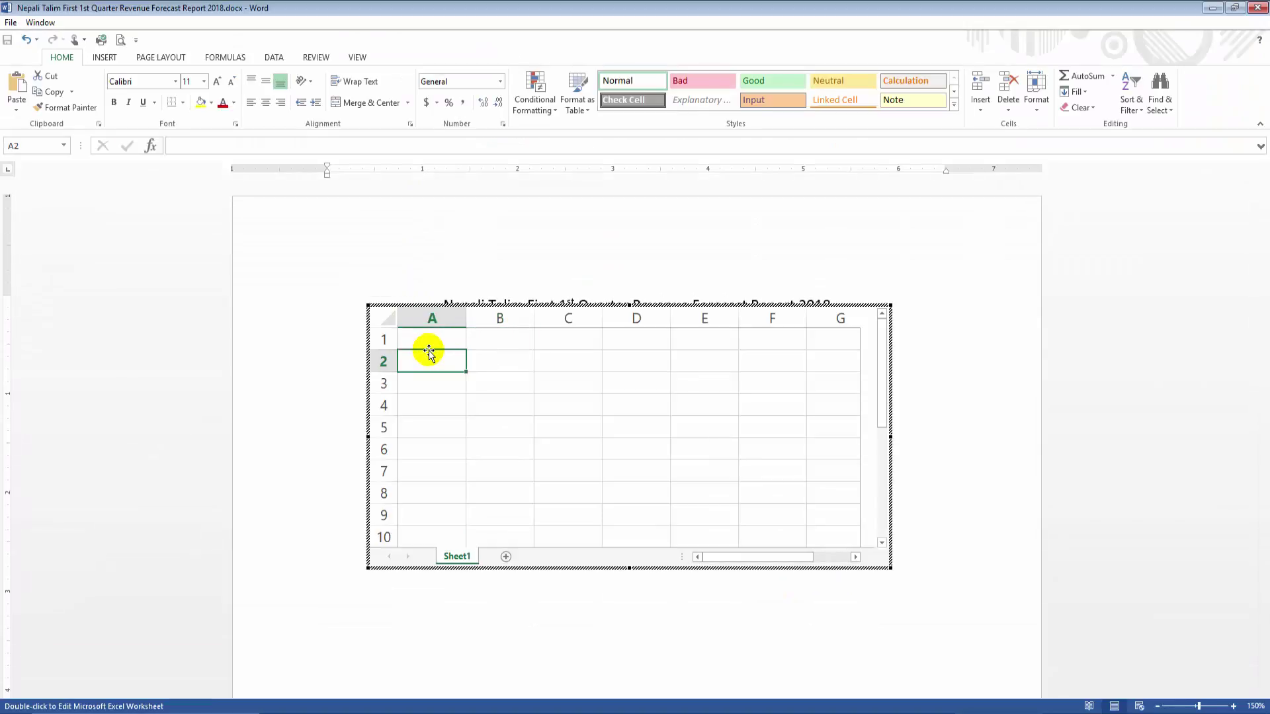
text(S.No)
key(Tab)
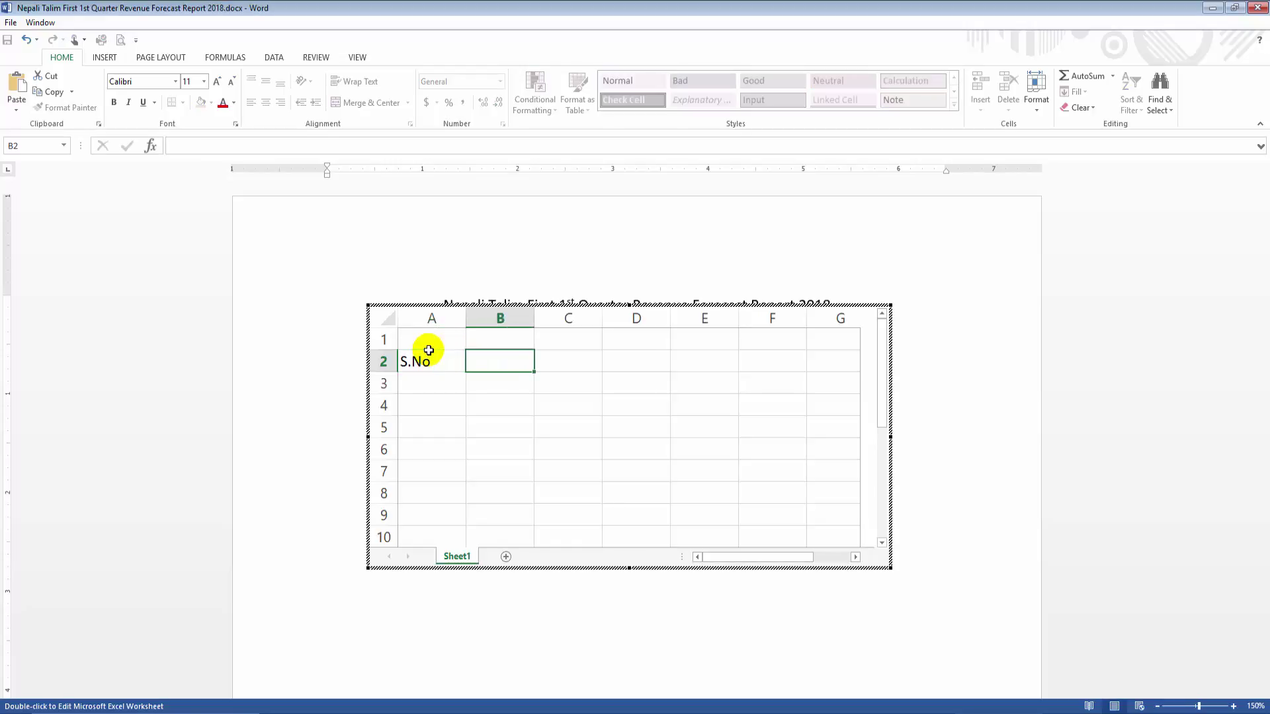
text(jan)
key(Tab)
text(feb)
key(Tab)
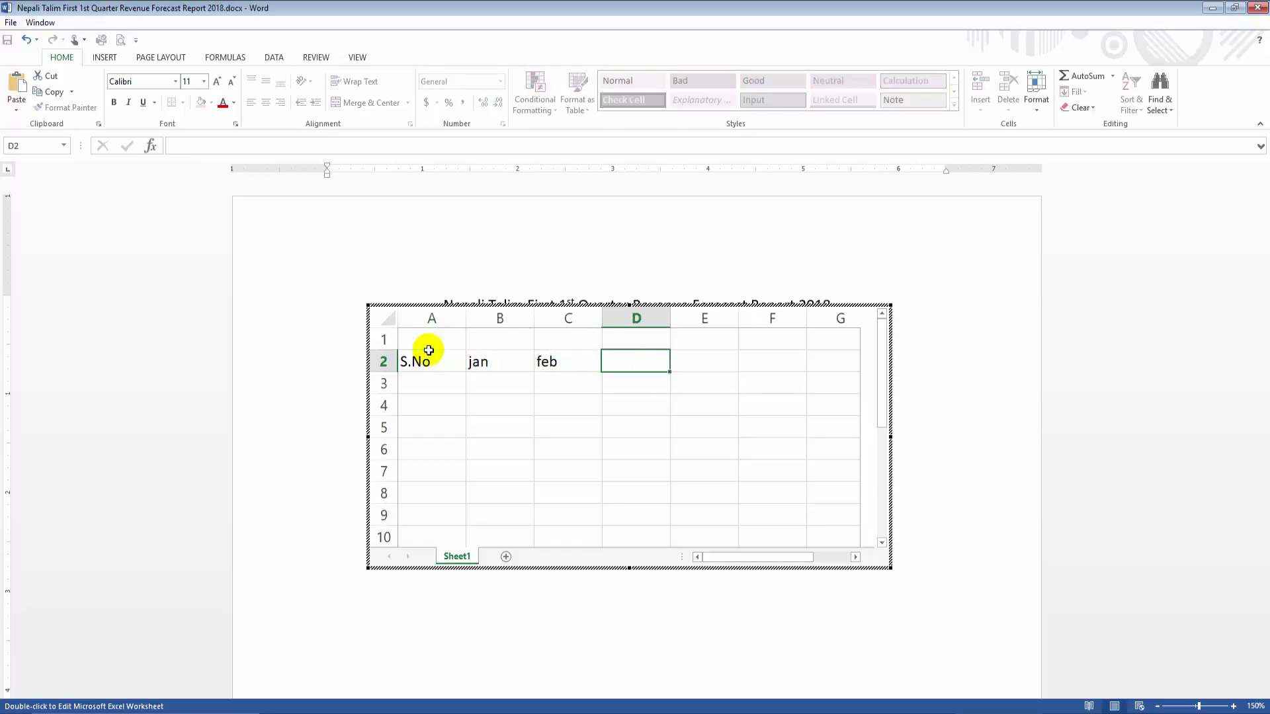
text(March)
key(Tab)
text(Tot)
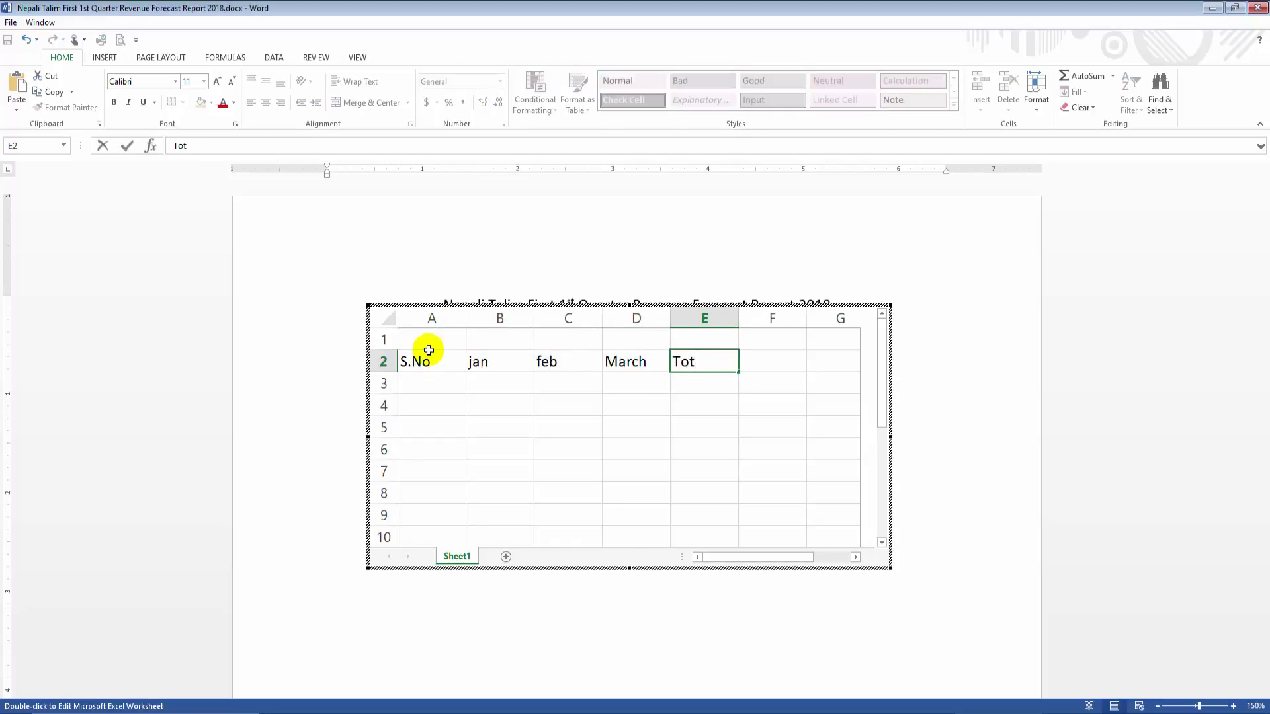
key(Return)
Step: Fill row 3 with 10000, 10000 and 1000 under jan, feb and March
key(Right)
key(Right)
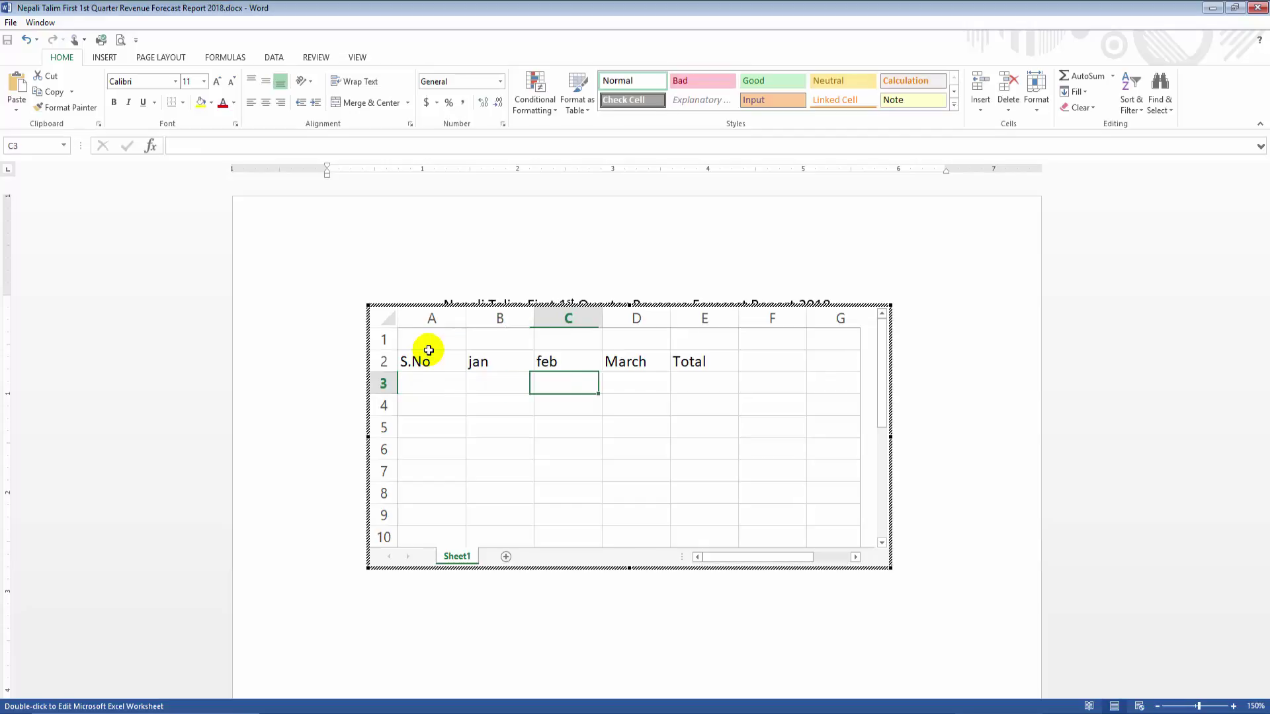
key(Left)
text(100)
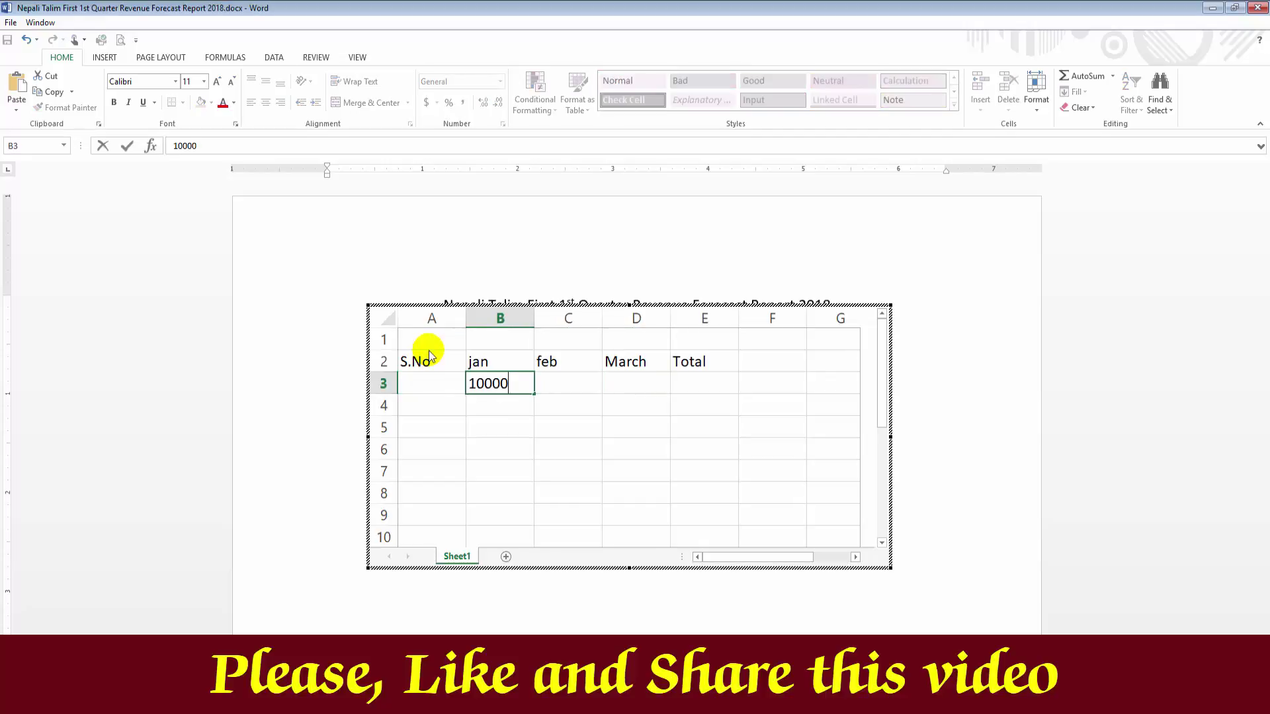
key(Tab)
text(10000)
key(Tab)
text(1000)
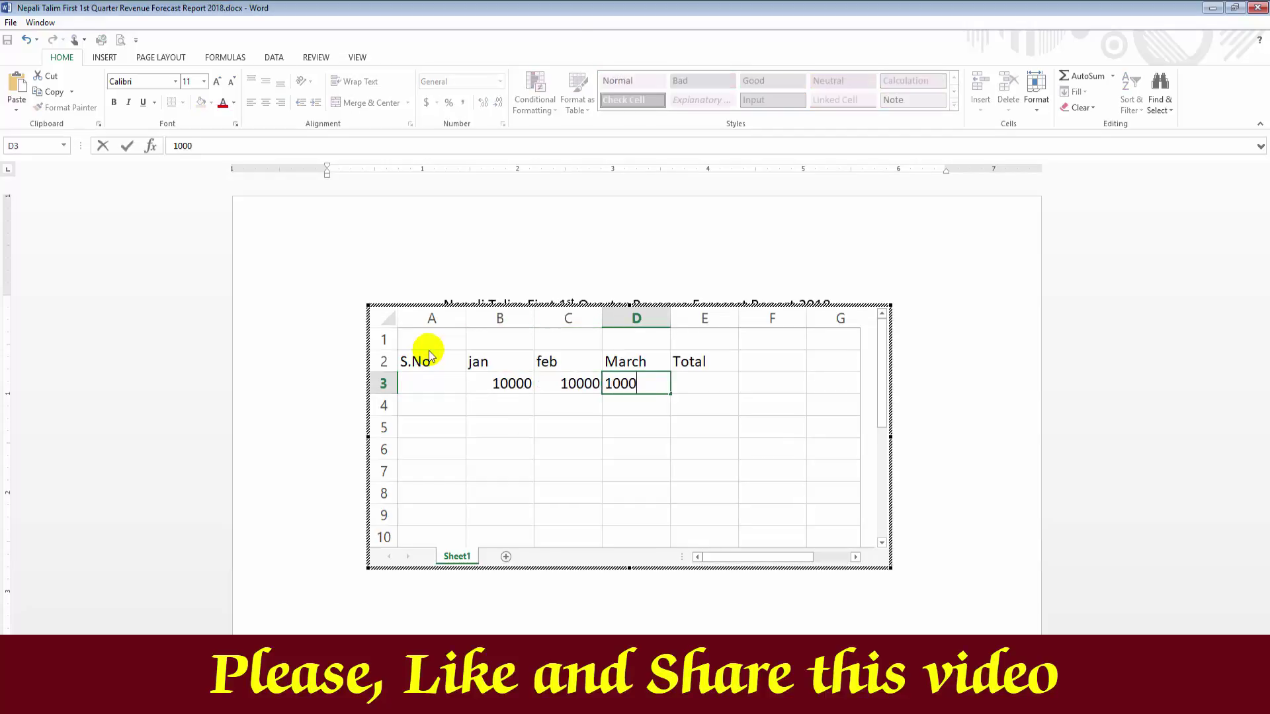
key(Tab)
Step: Total row 3 with =SUM(B3:D3) giving 21000, then return to the report
text(=)
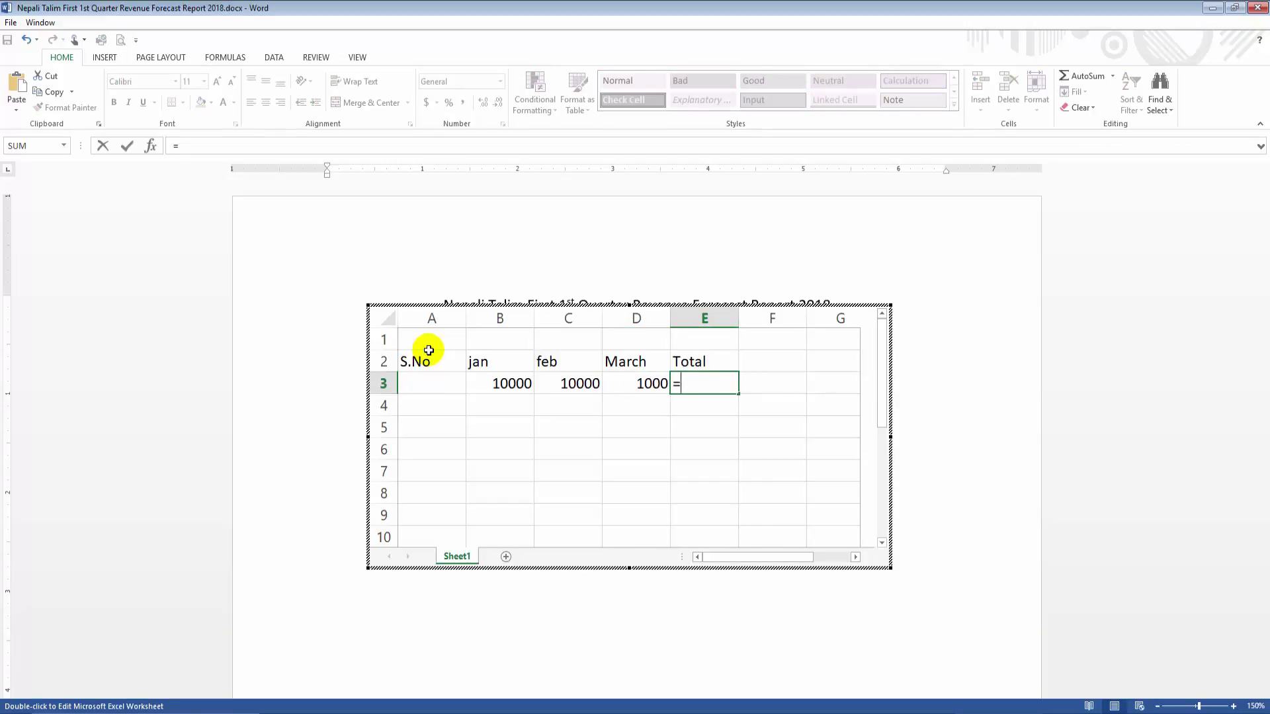
text(sum()
key(Left)
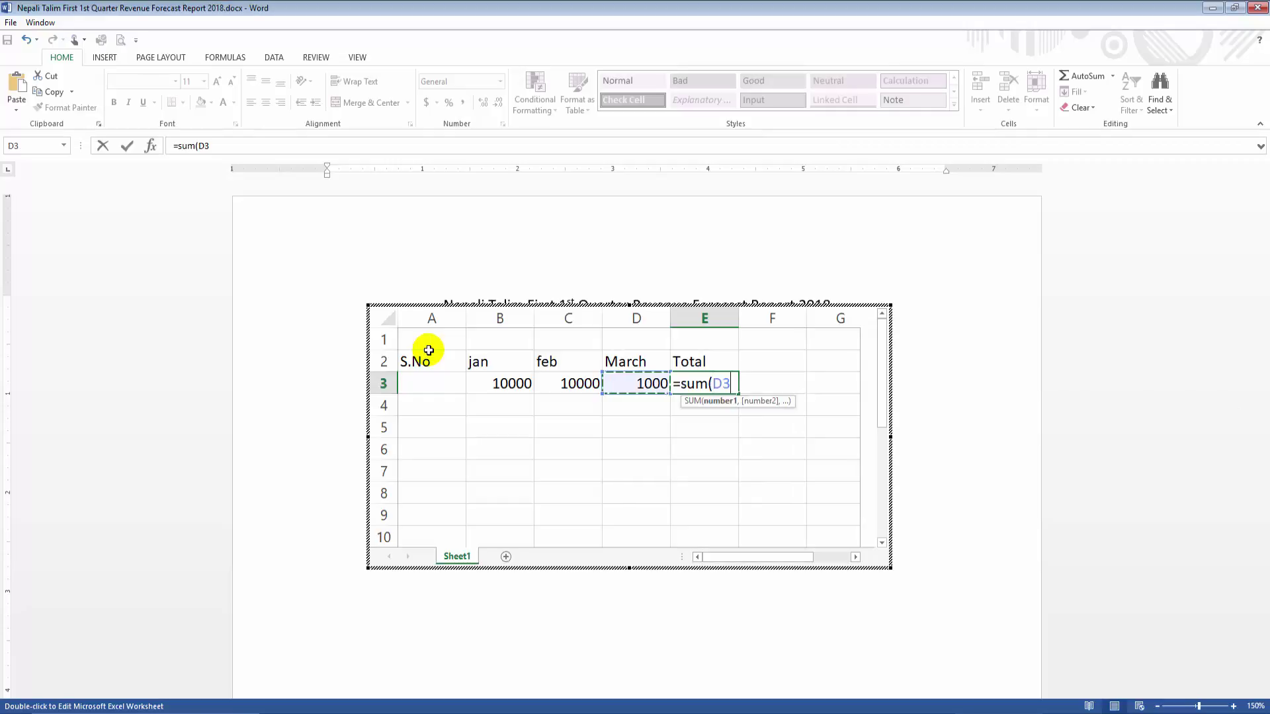
key(Left)
key(Left)
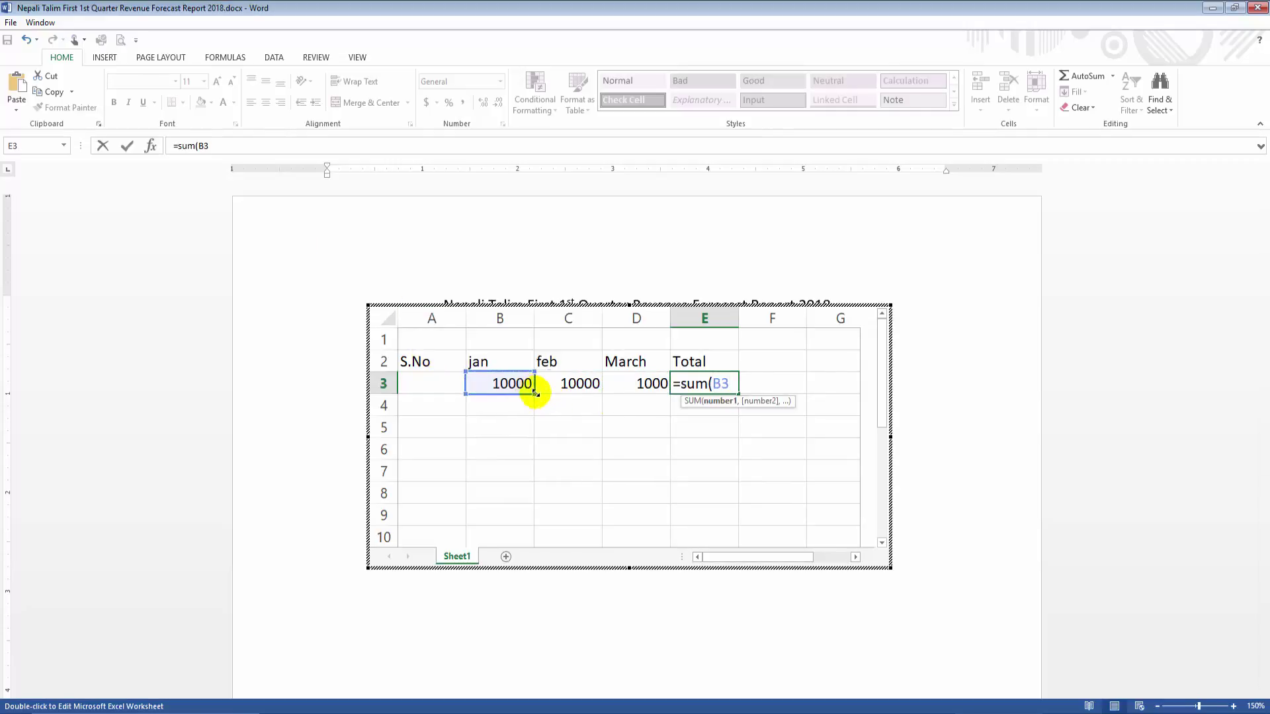
drag(535, 393, 645, 402)
key(Return)
key(Up)
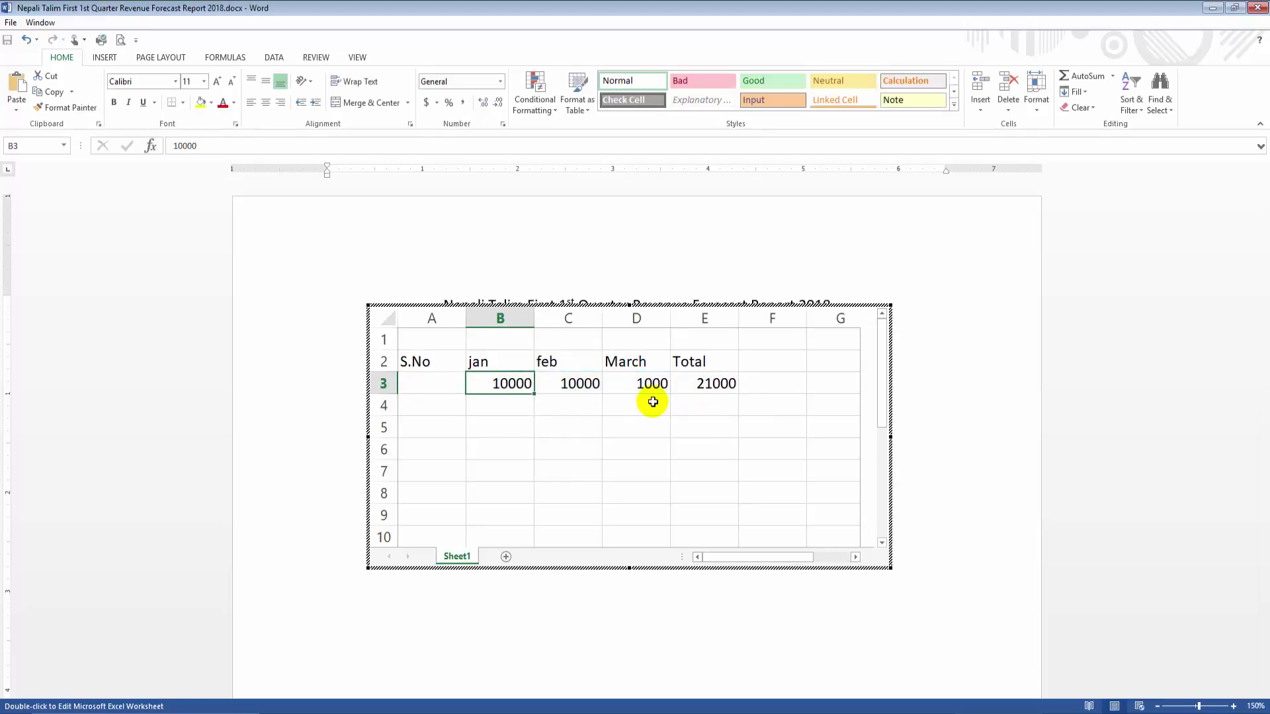
key(Right)
key(Right)
key(Right)
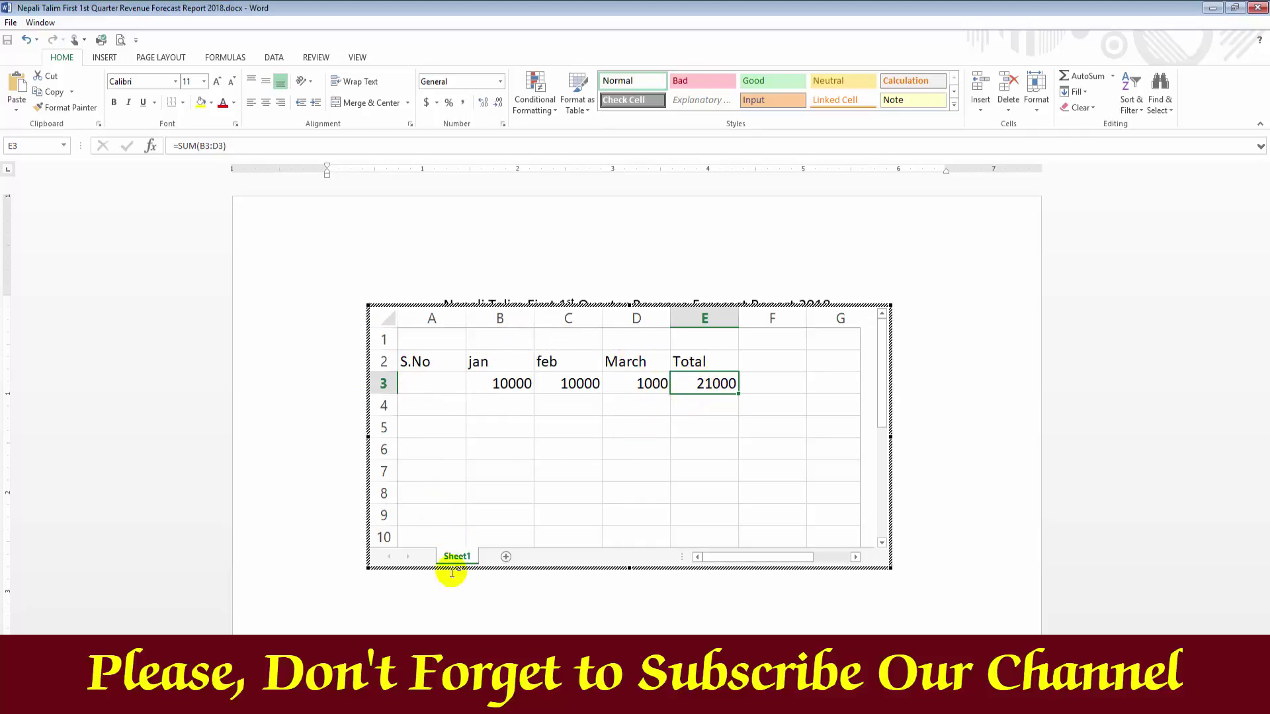
click(488, 573)
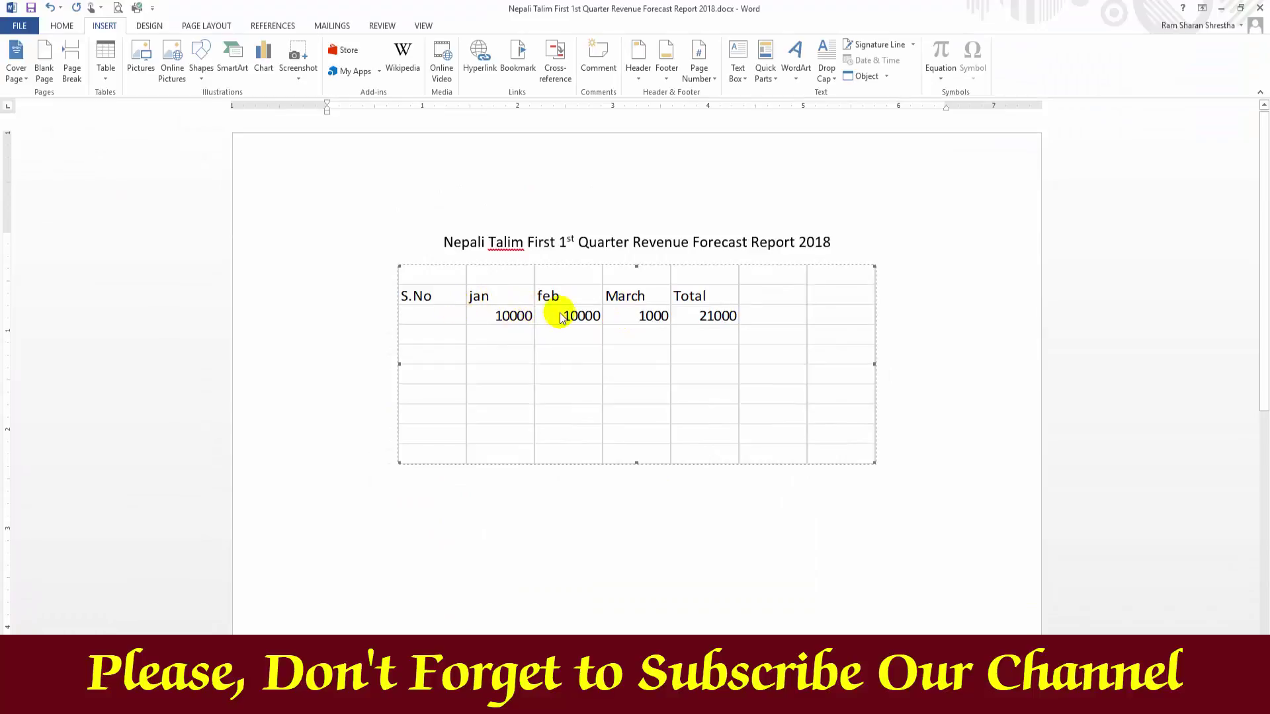
Step: Apply All Borders to cells A2:E4 of the embedded sheet, then return to the report
double_click(505, 307)
click(439, 360)
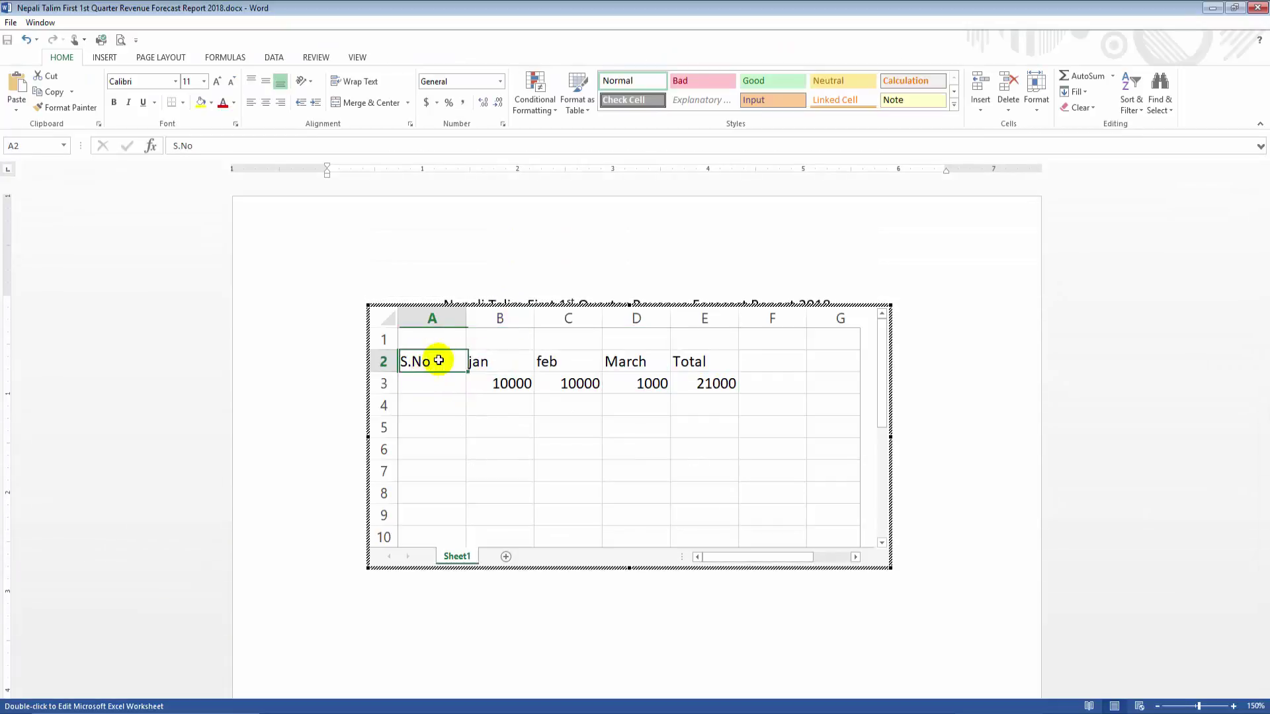
drag(439, 361, 727, 405)
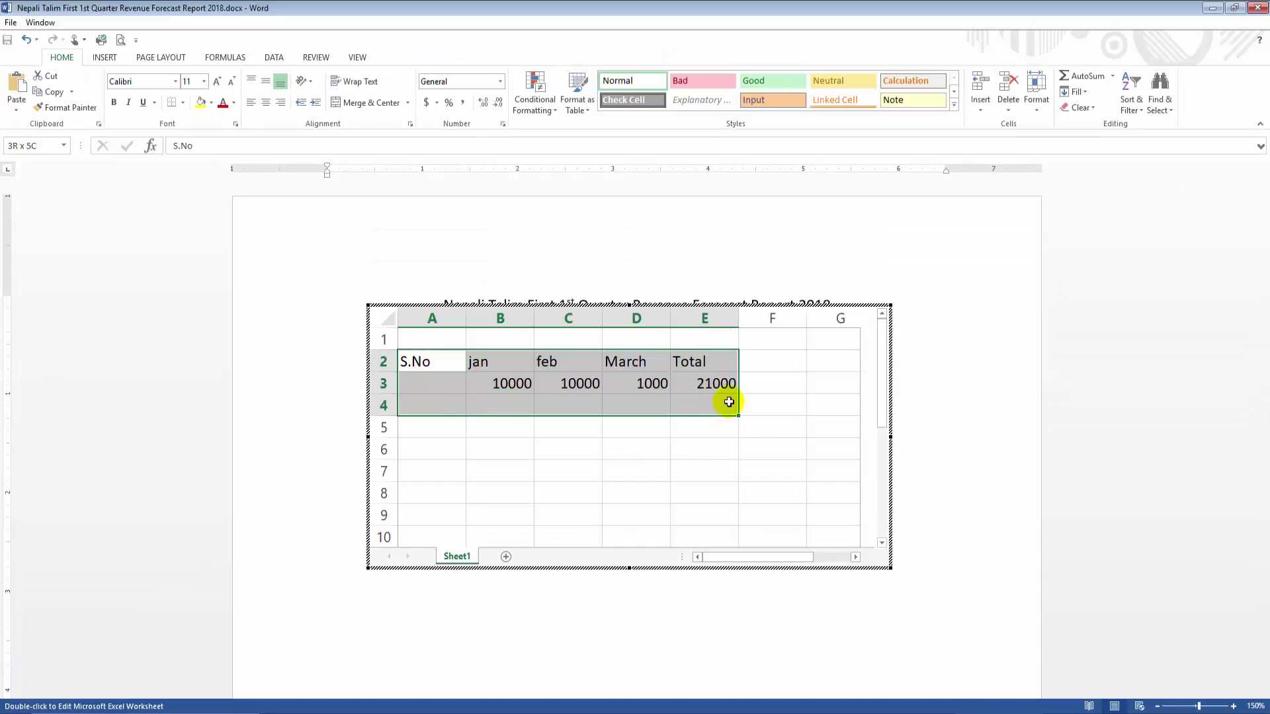
click(183, 103)
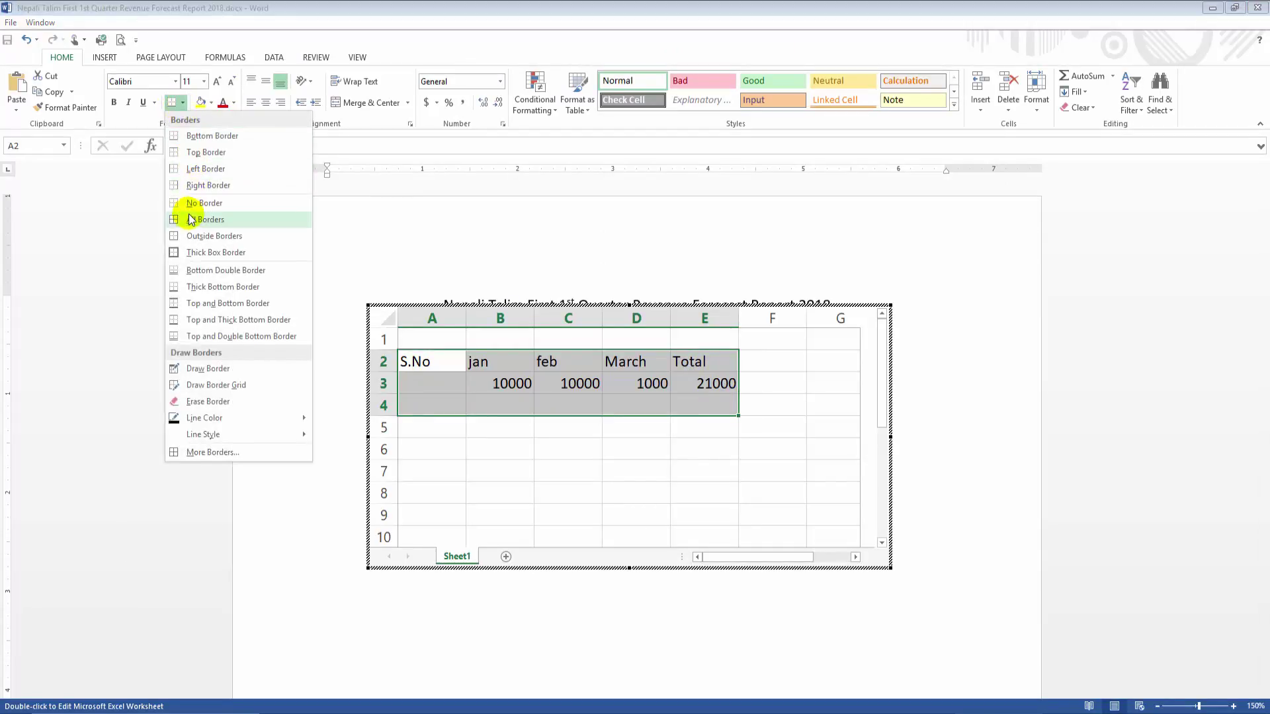
click(192, 219)
click(184, 101)
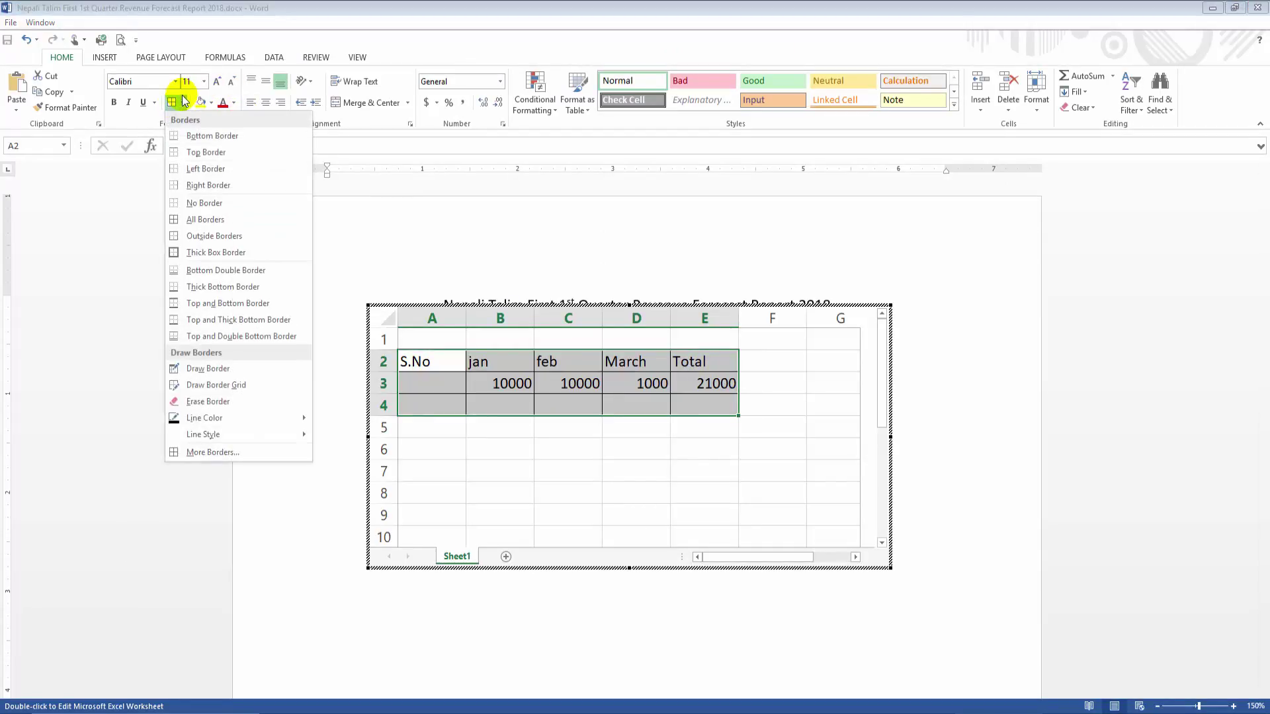
click(183, 221)
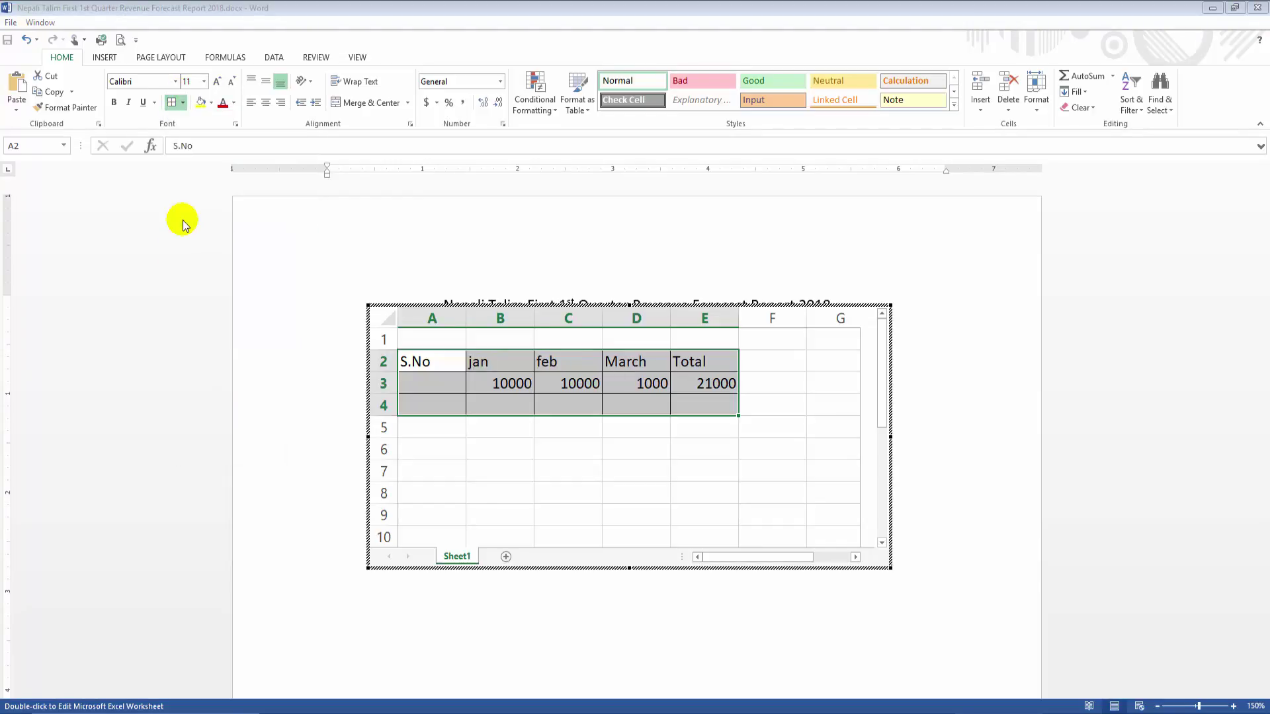
click(523, 473)
click(652, 585)
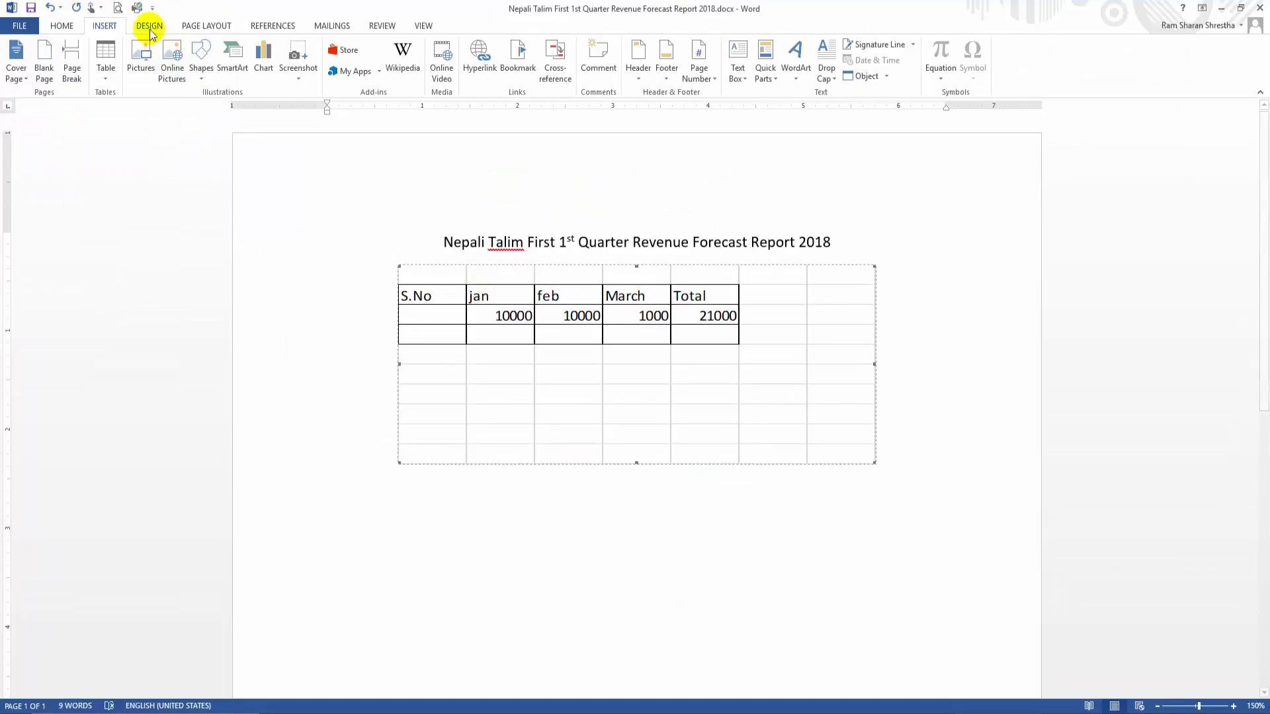
Step: Check the report in print preview, then delete the embedded worksheet object below the title
click(117, 8)
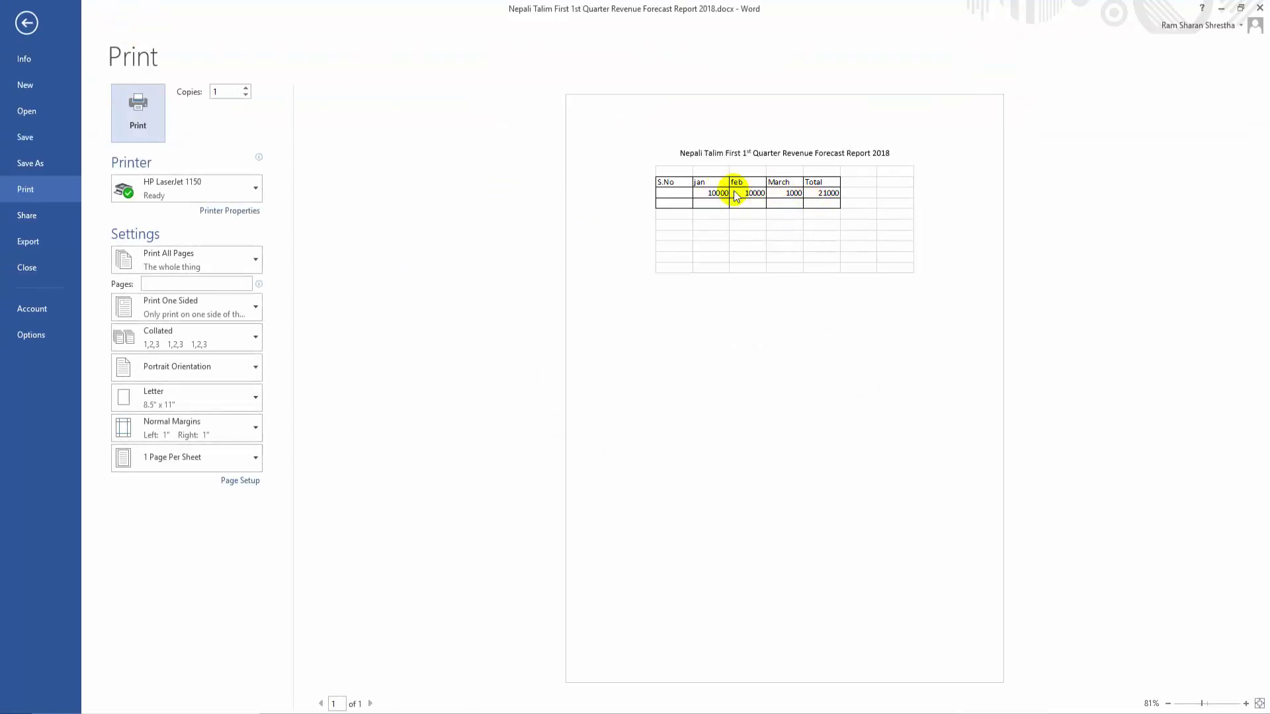
key(Escape)
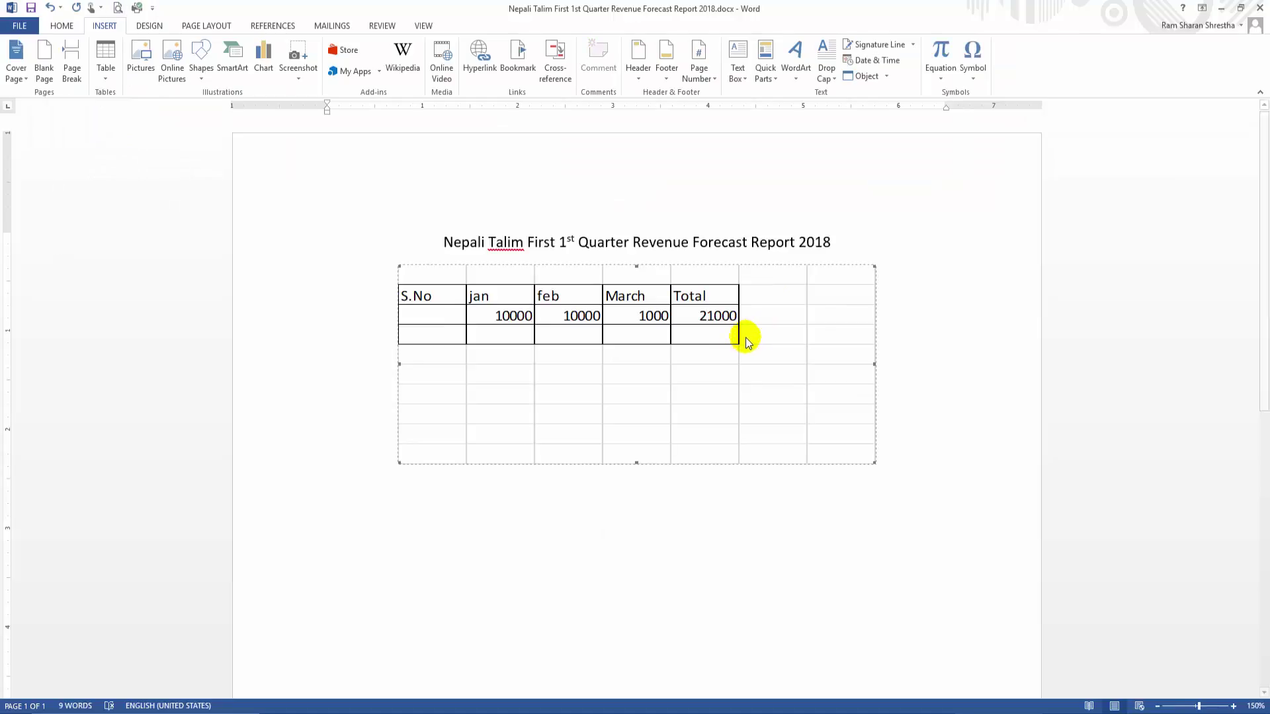
click(104, 83)
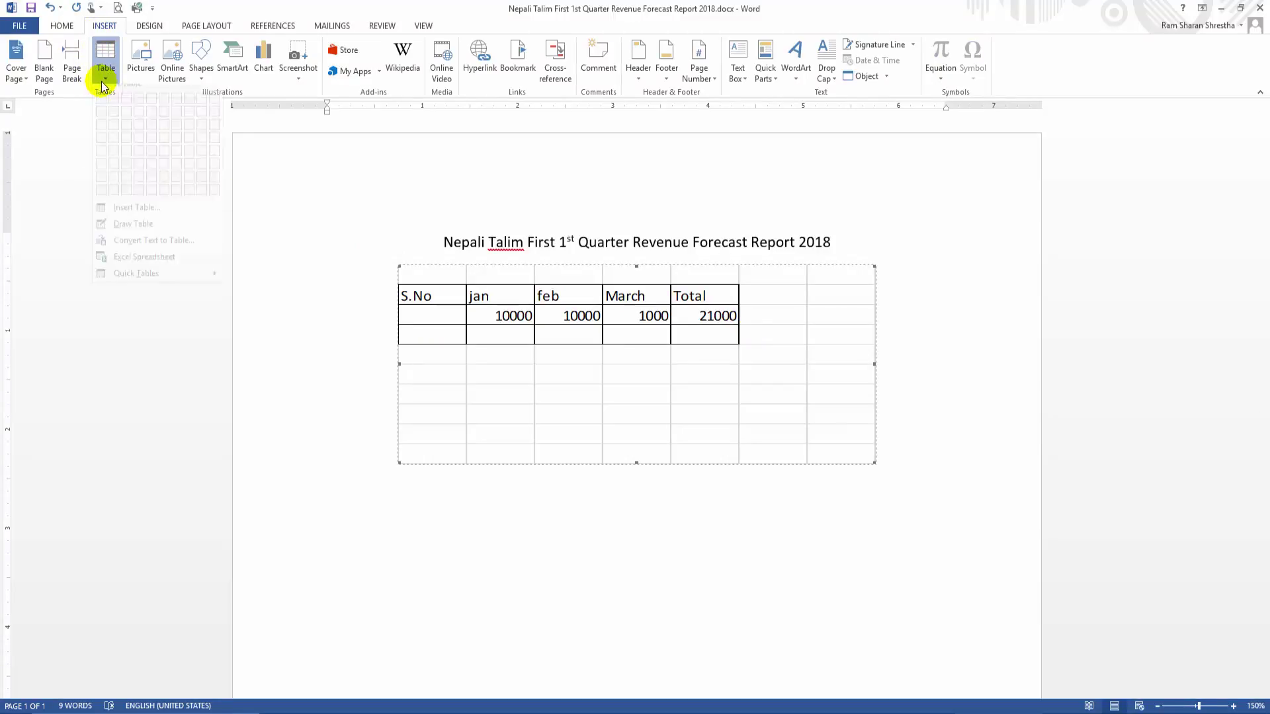
click(609, 589)
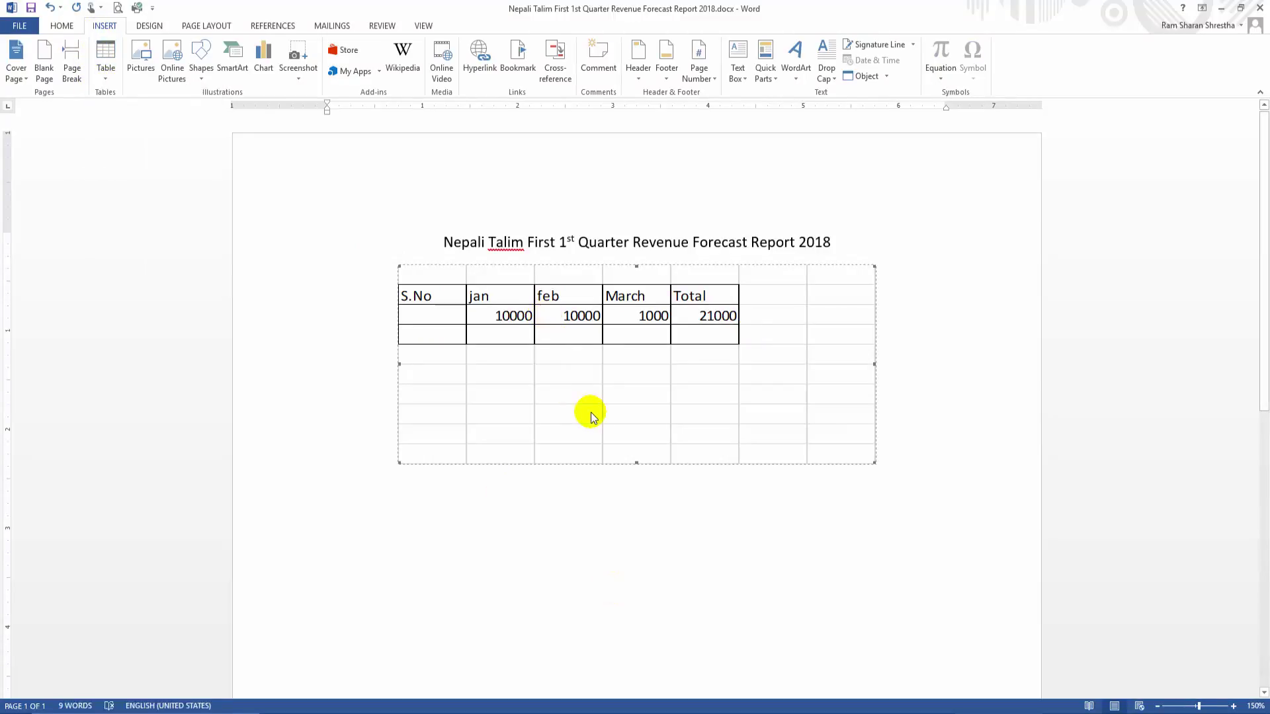
key(Delete)
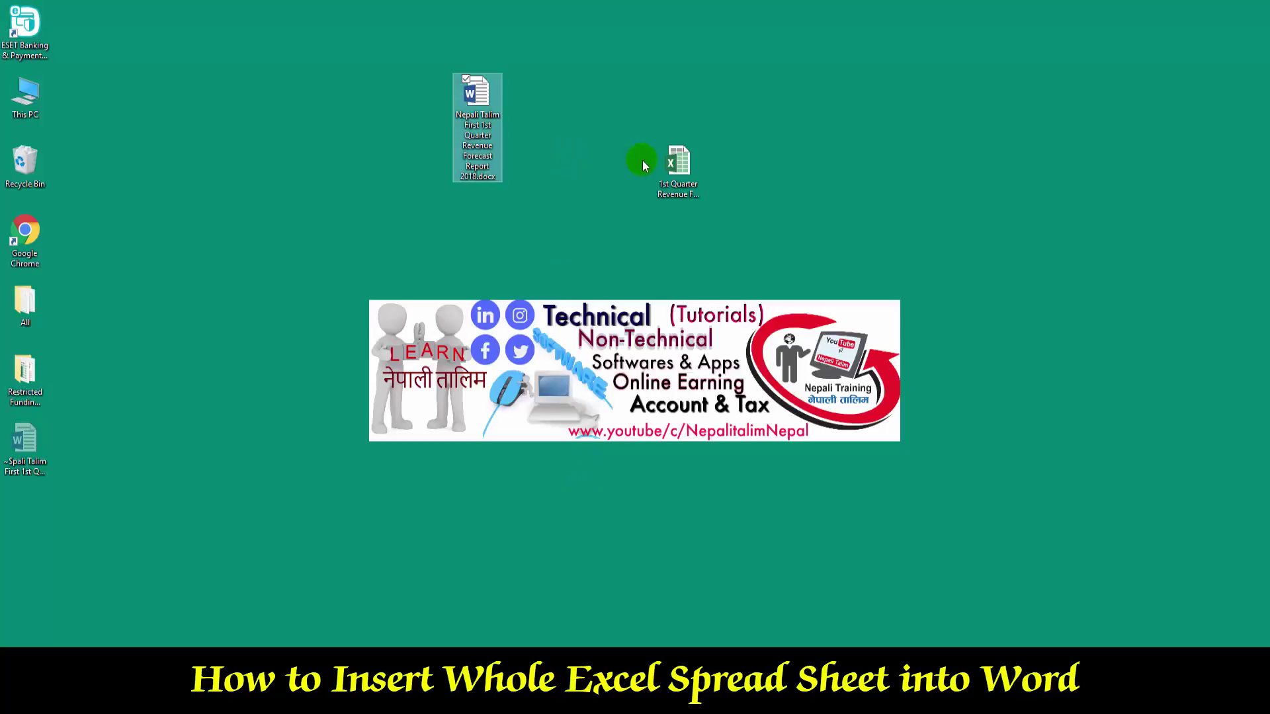
Step: Add blank Sheet1 and Sheet2 to the 1st Quarter Revenue Forecast workbook, return to Forecast, and close Excel
double_click(681, 172)
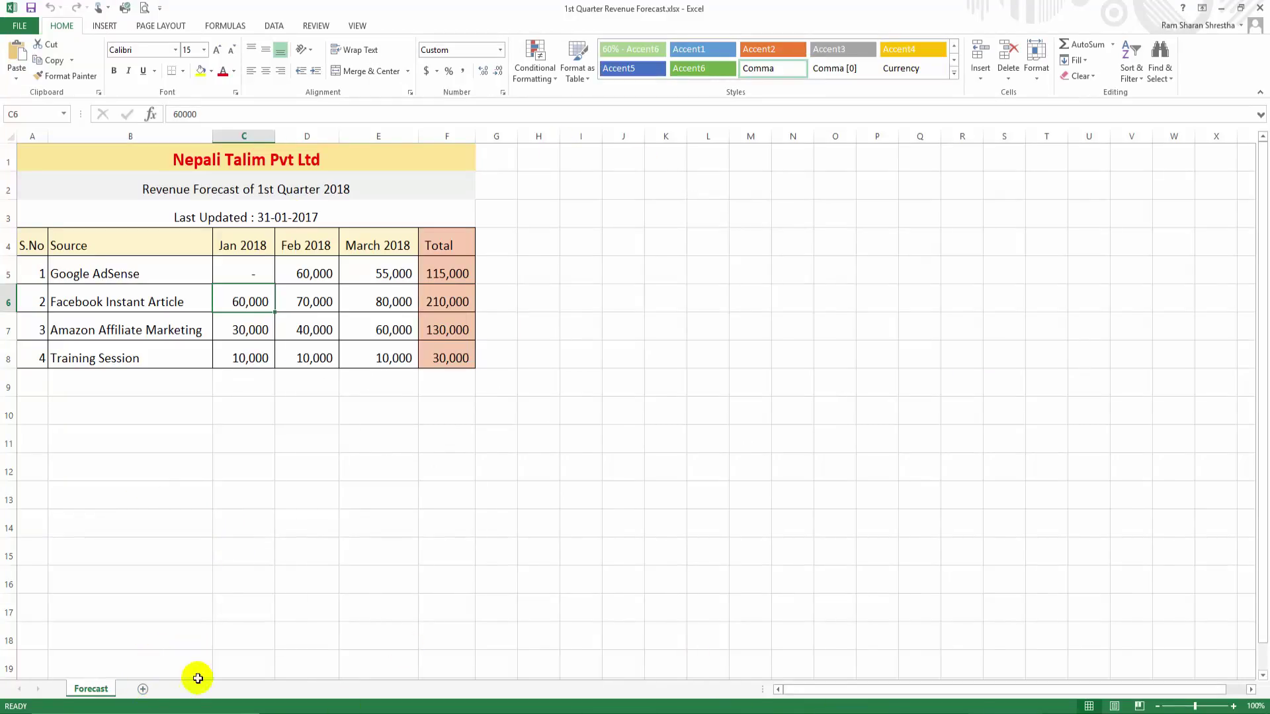
click(143, 689)
click(183, 689)
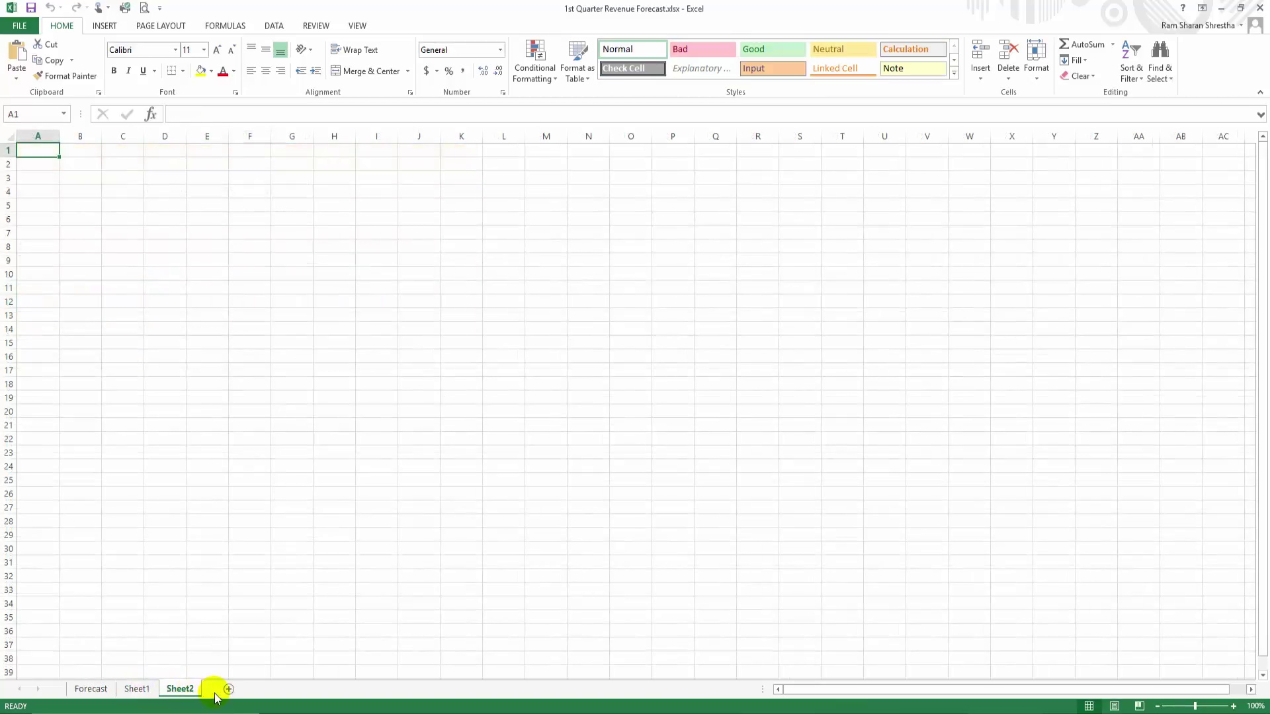
click(96, 690)
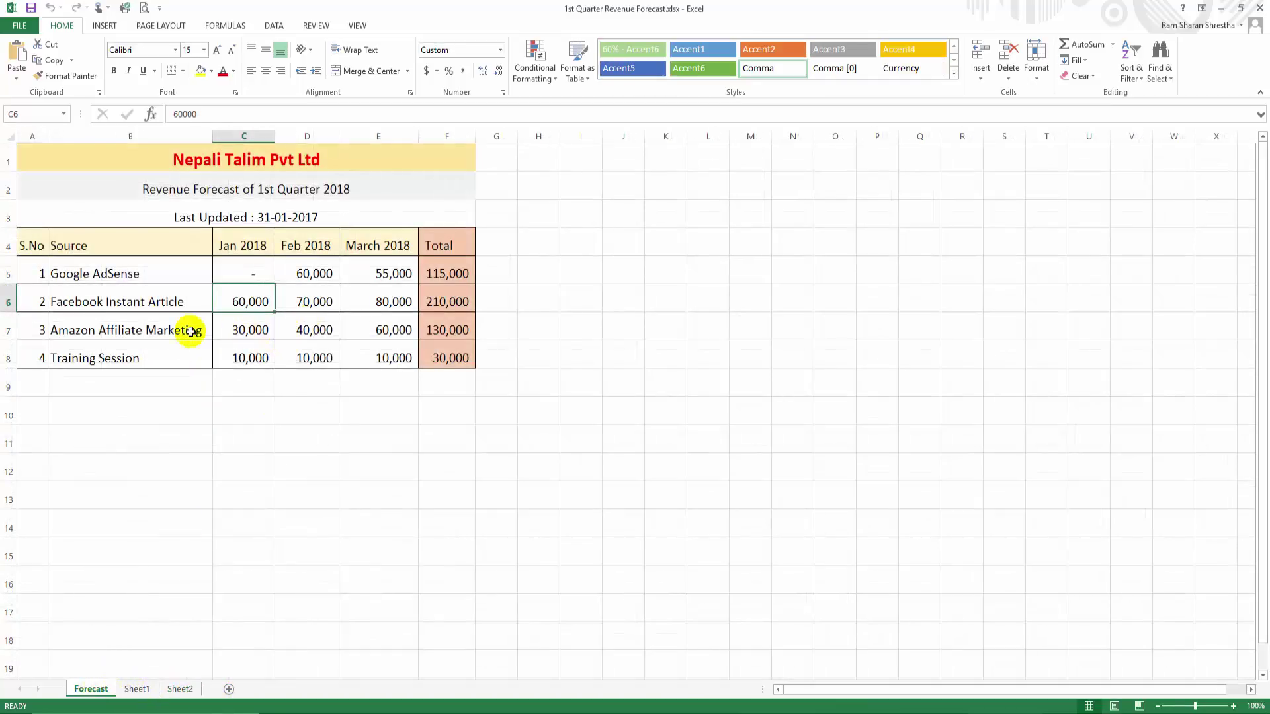
click(1260, 8)
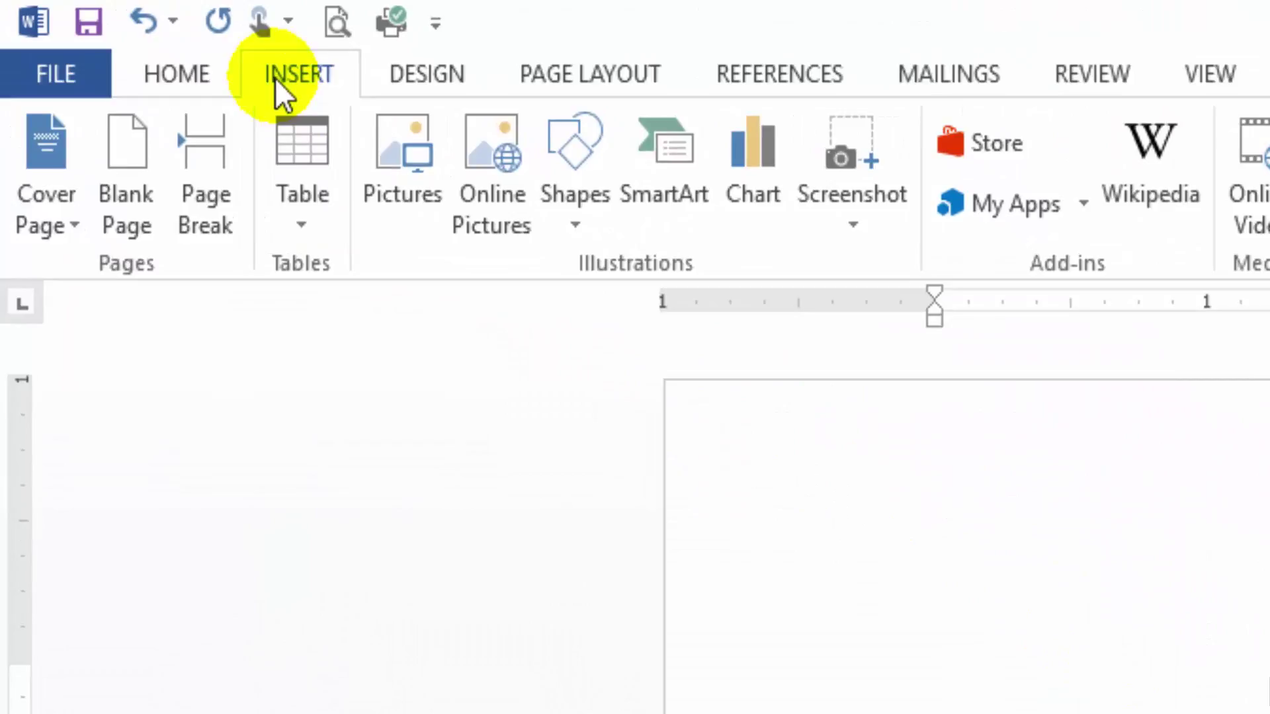
Step: Insert 1st Quarter Revenue Forecast.xlsx from the Desktop as an object using Create from File
click(188, 72)
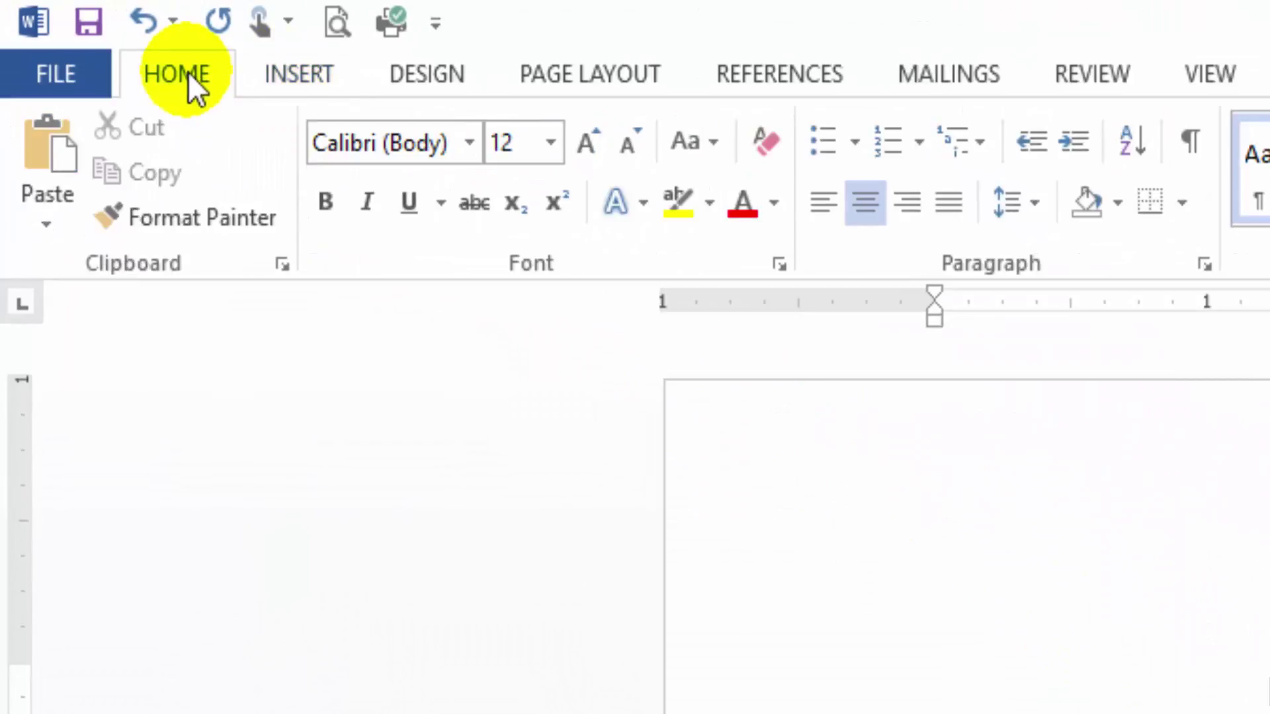
click(284, 66)
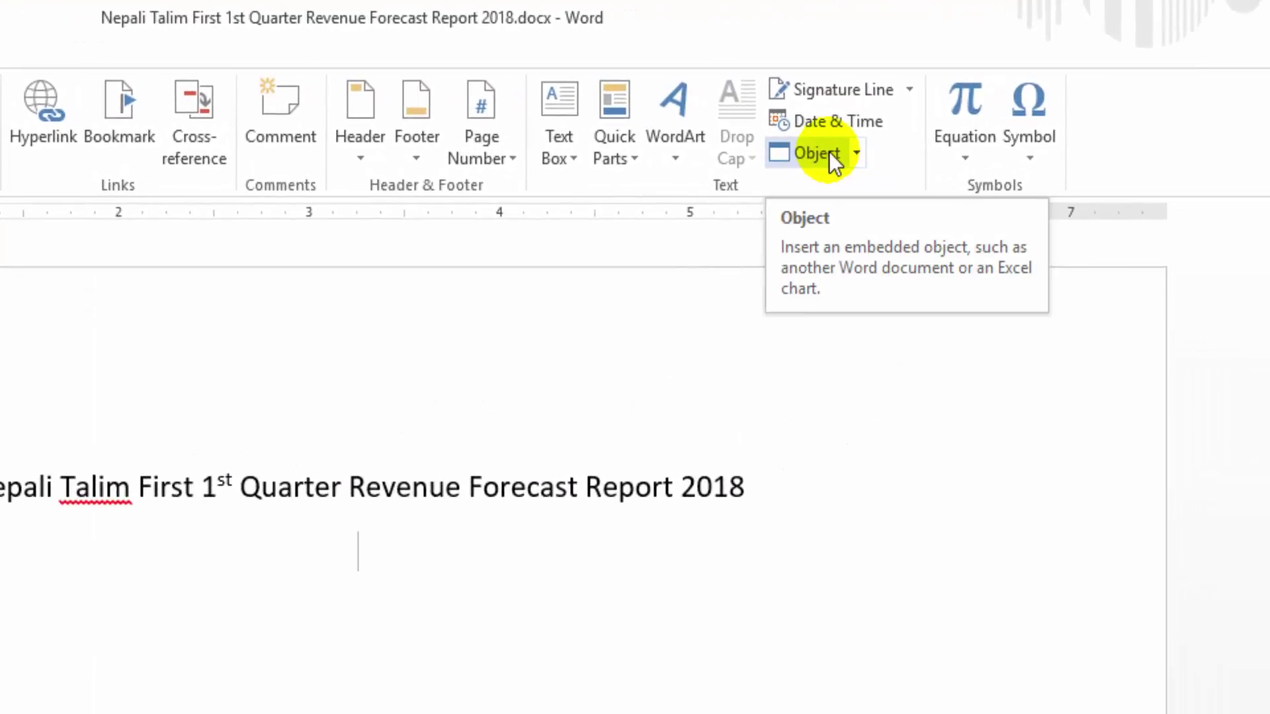
click(815, 153)
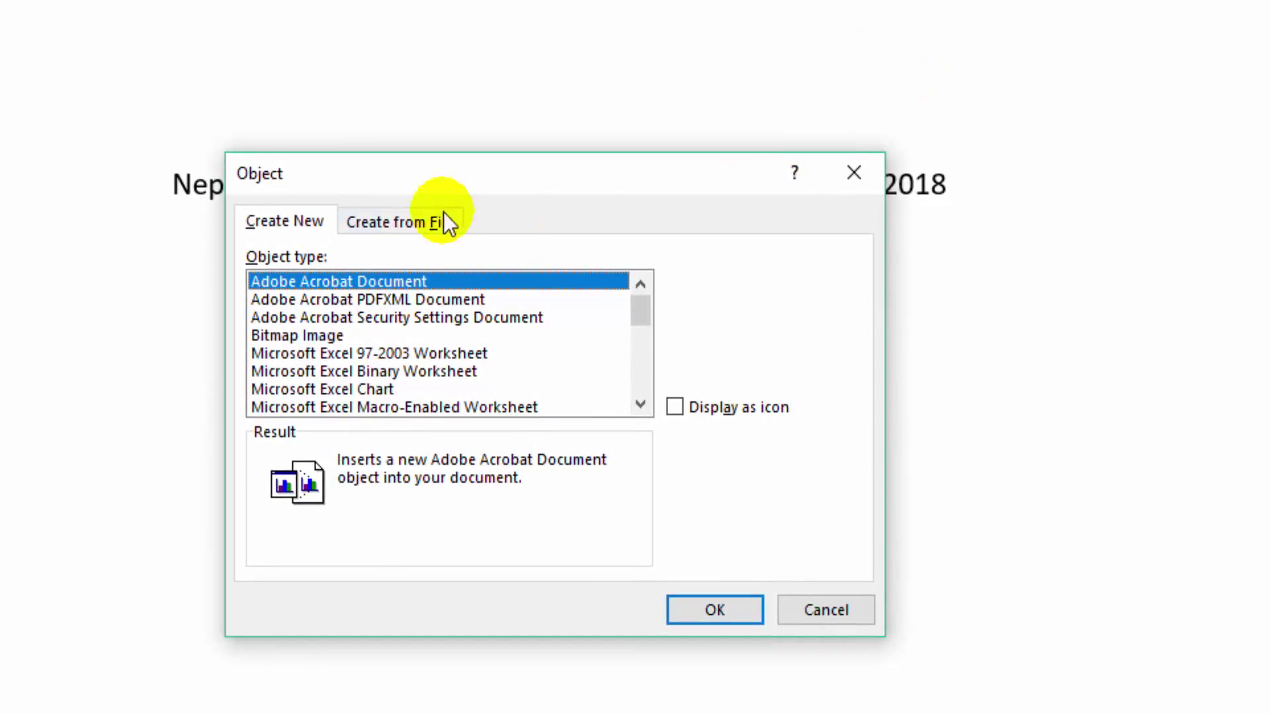
click(372, 225)
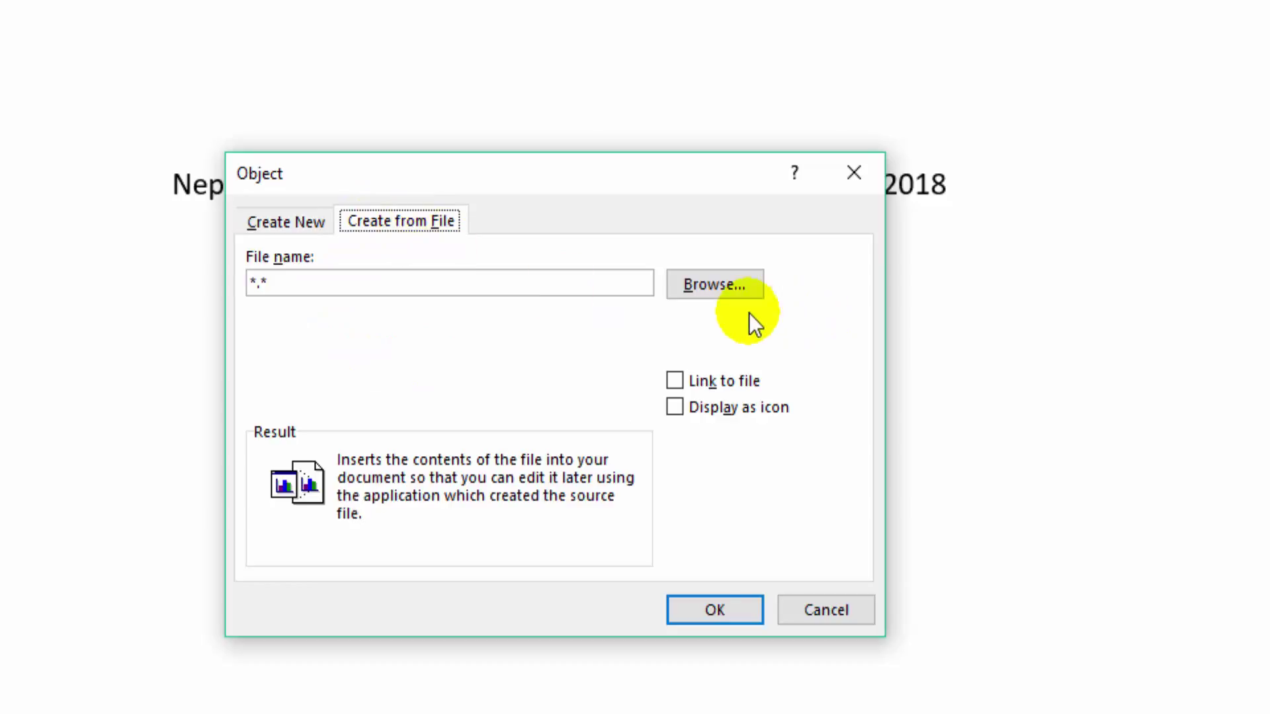
click(715, 284)
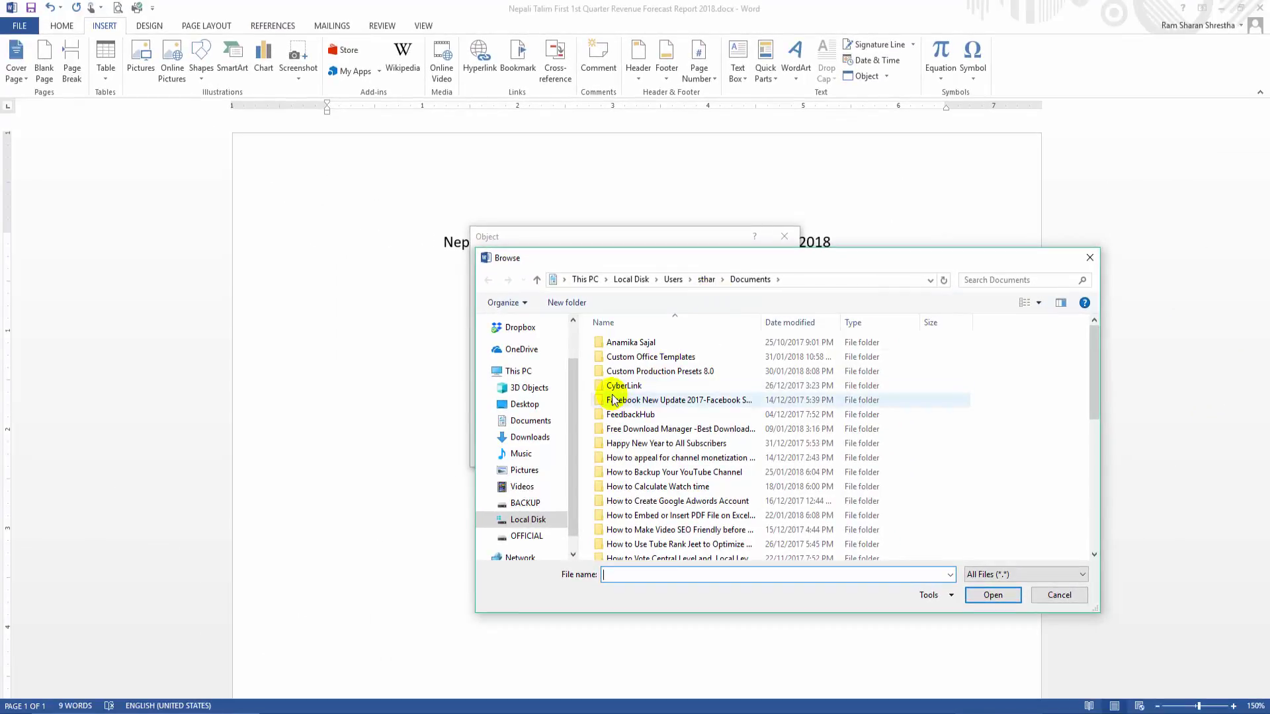
click(525, 405)
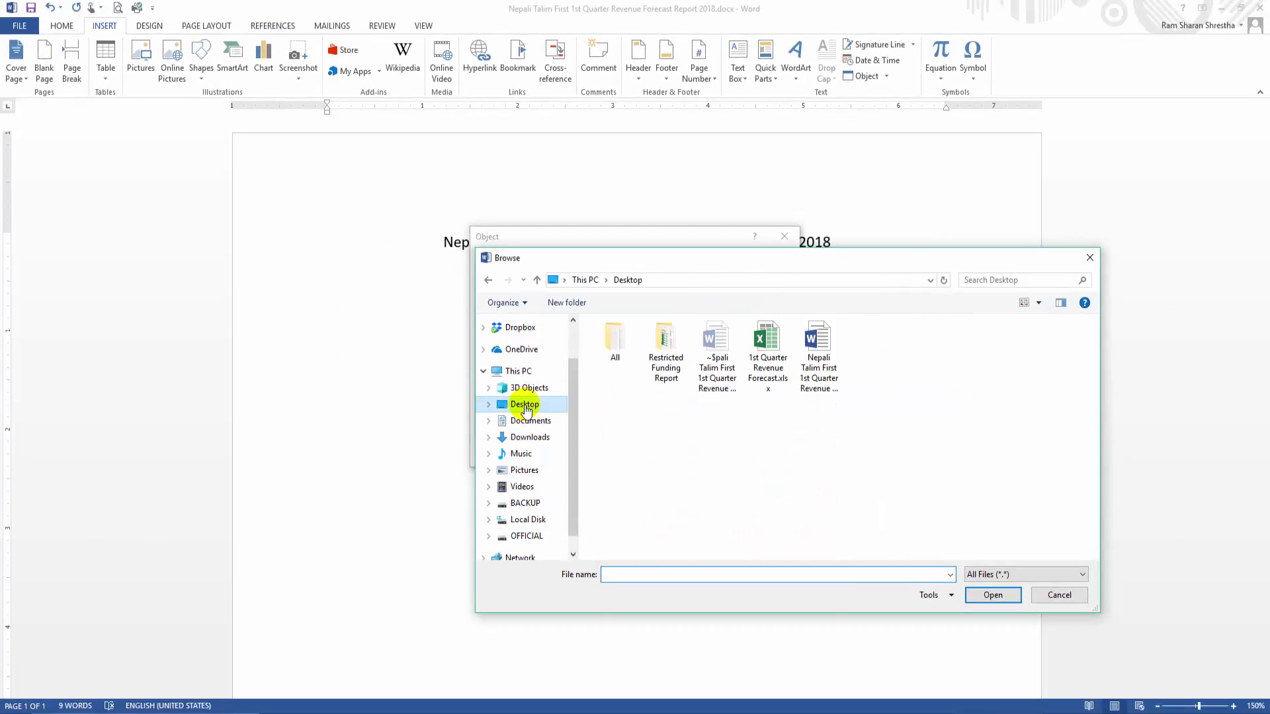
double_click(772, 361)
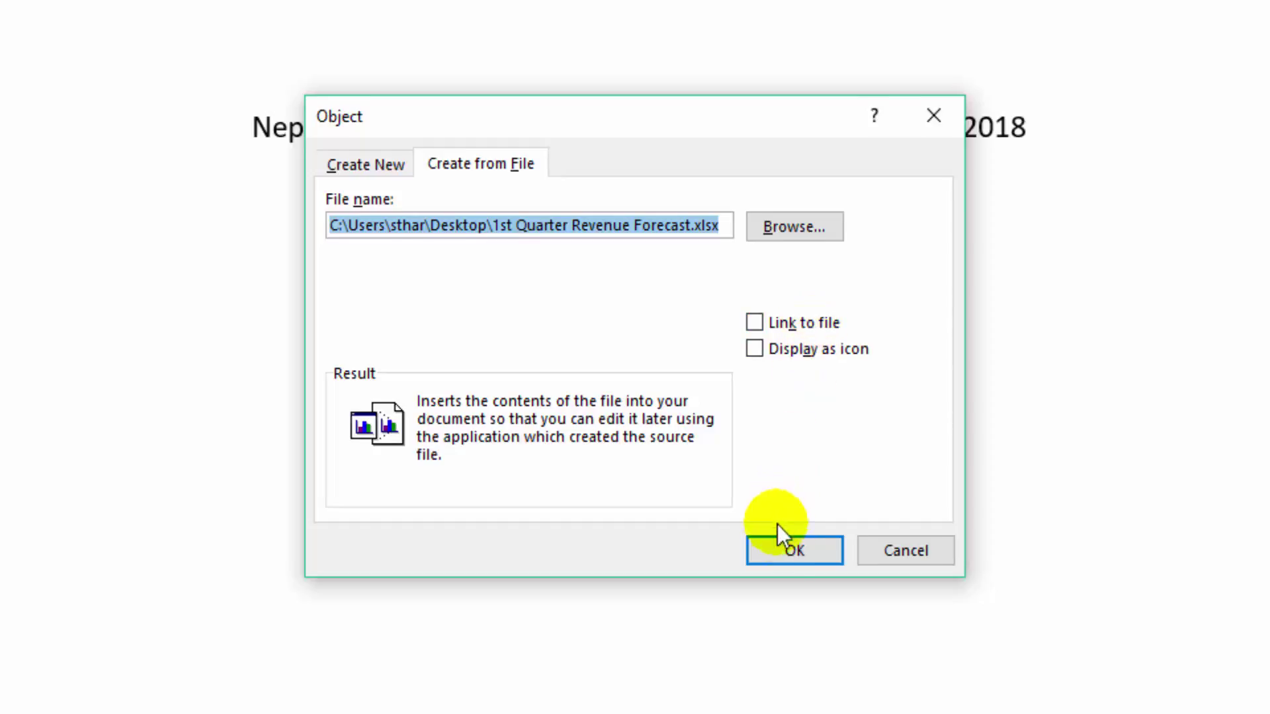
click(787, 549)
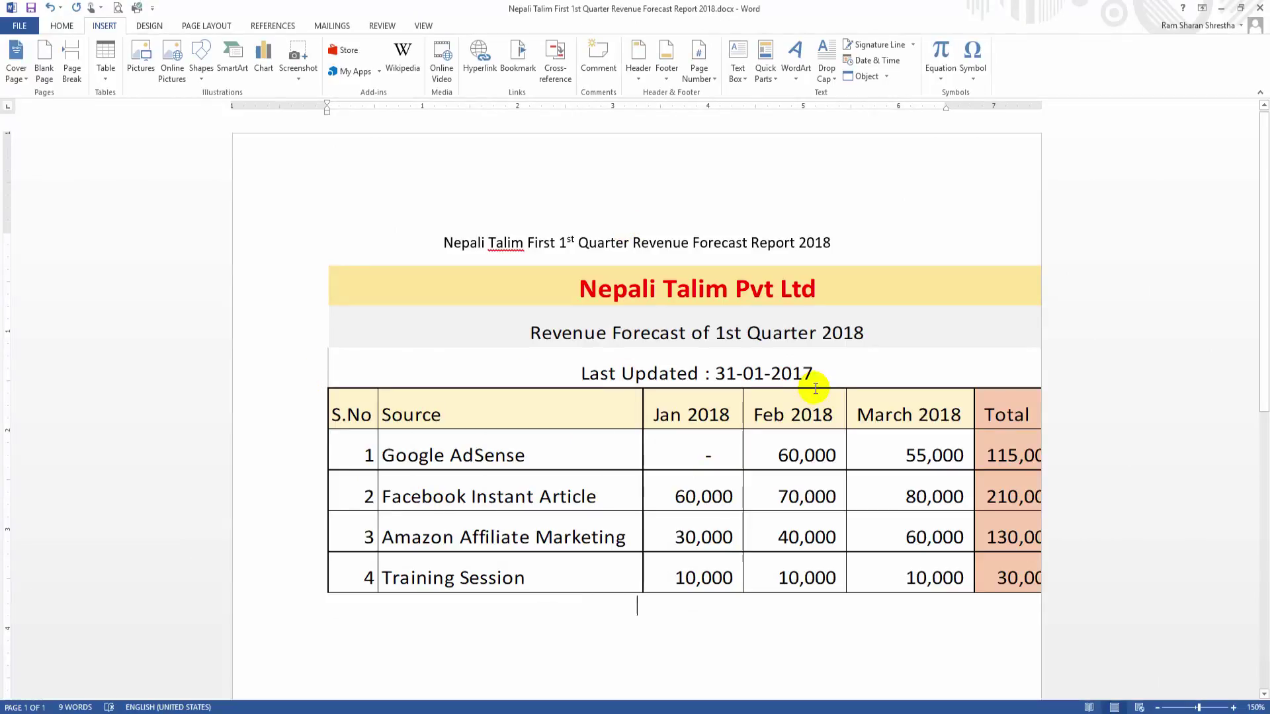
Step: Drag the embedded revenue forecast object's right edge inward so it fits the page width
click(814, 375)
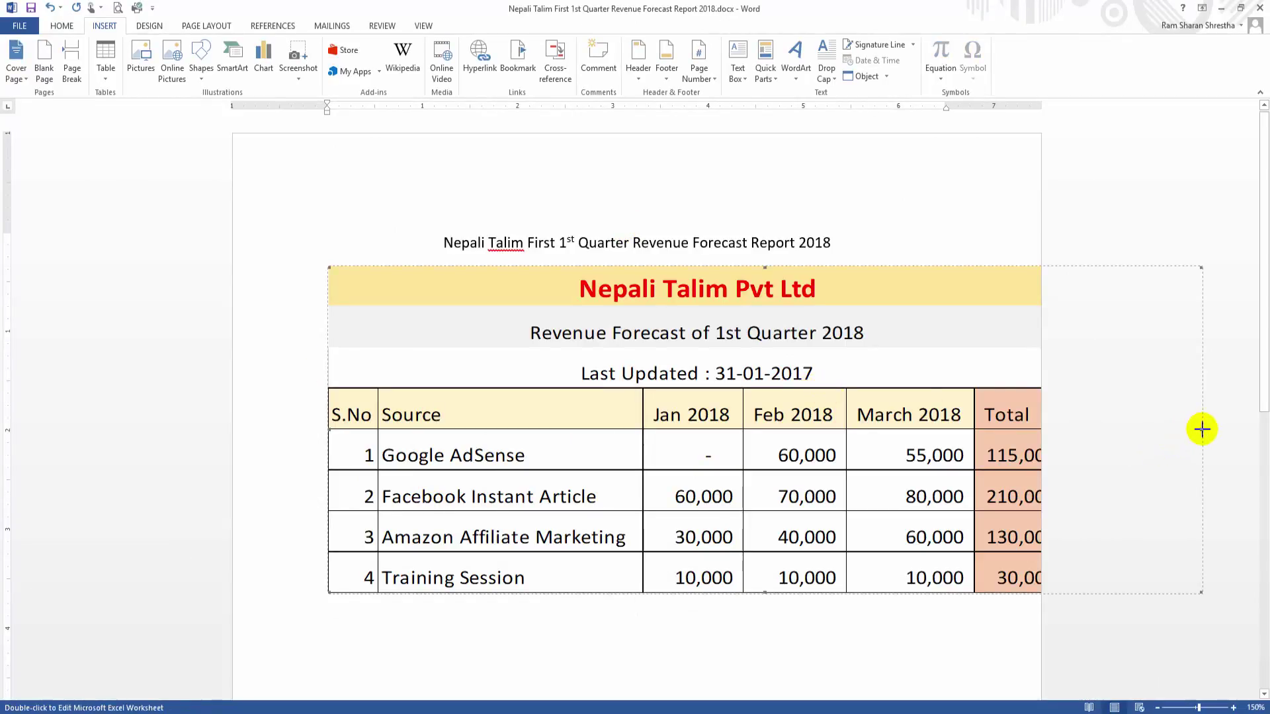
drag(1203, 430, 984, 429)
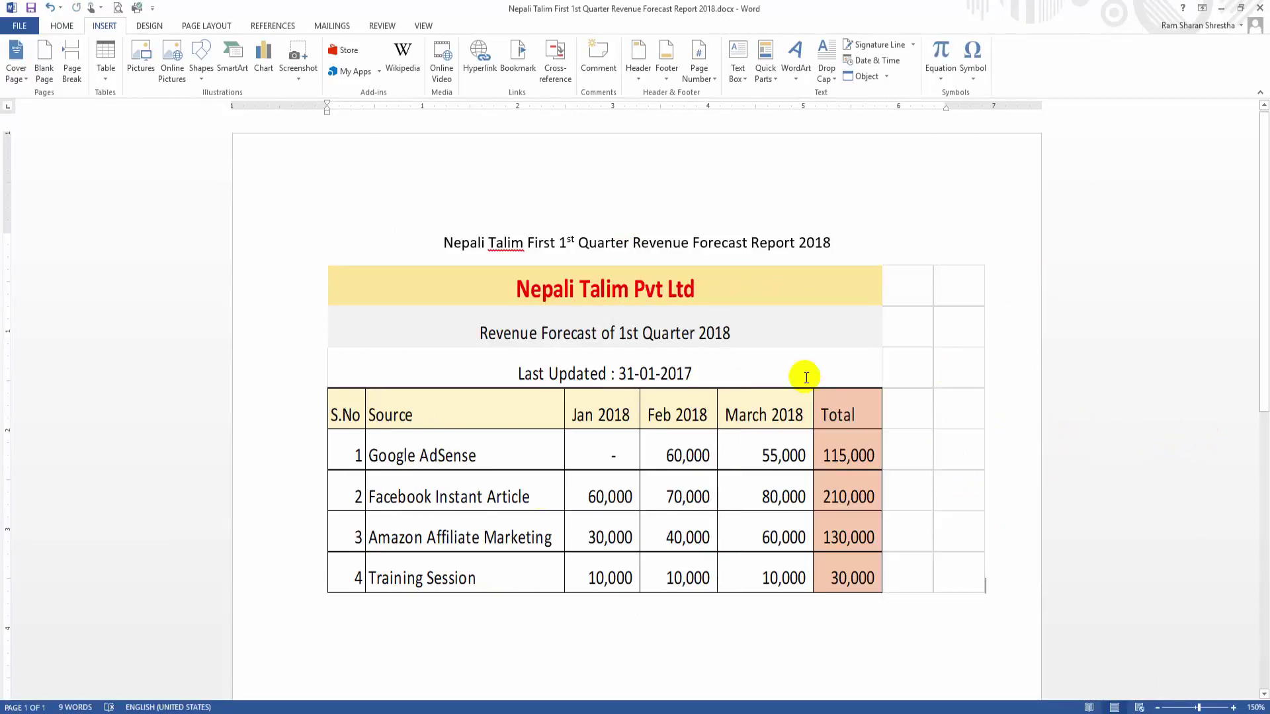
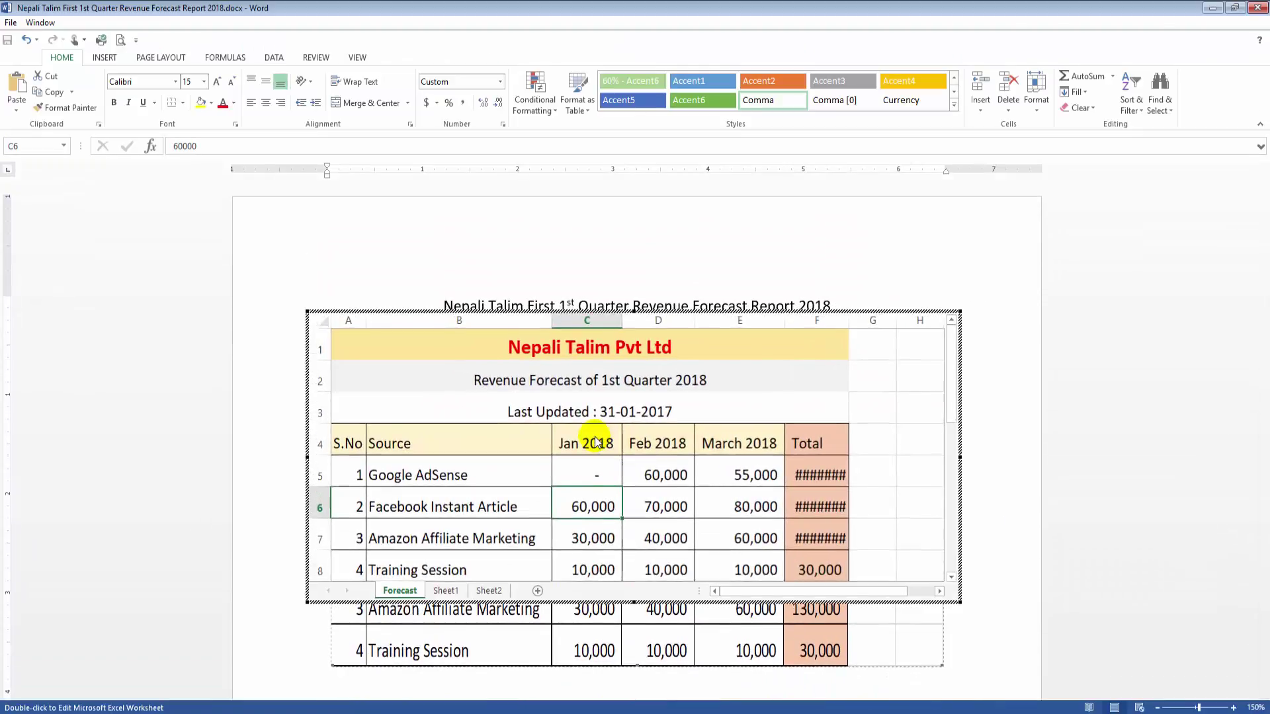
Step: Look through the blank Sheet1 and Sheet2, then return the embedded workbook to the Forecast sheet
click(461, 591)
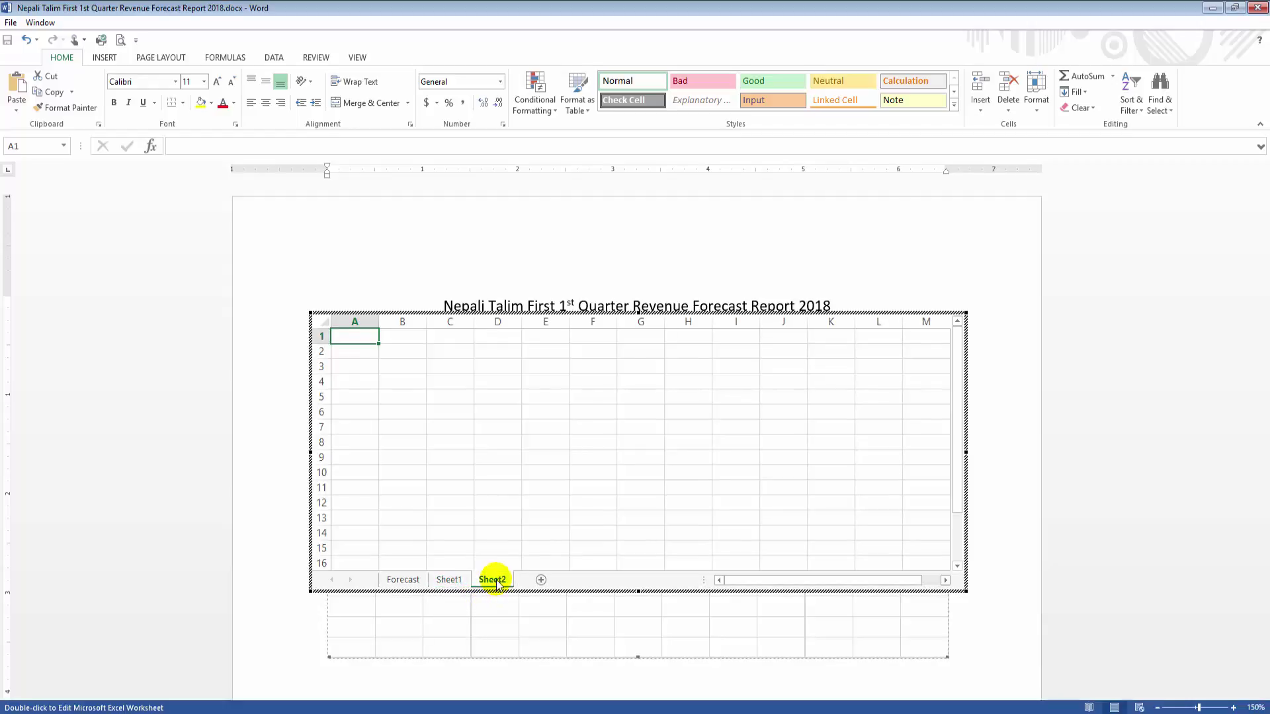
click(488, 591)
click(442, 591)
click(396, 591)
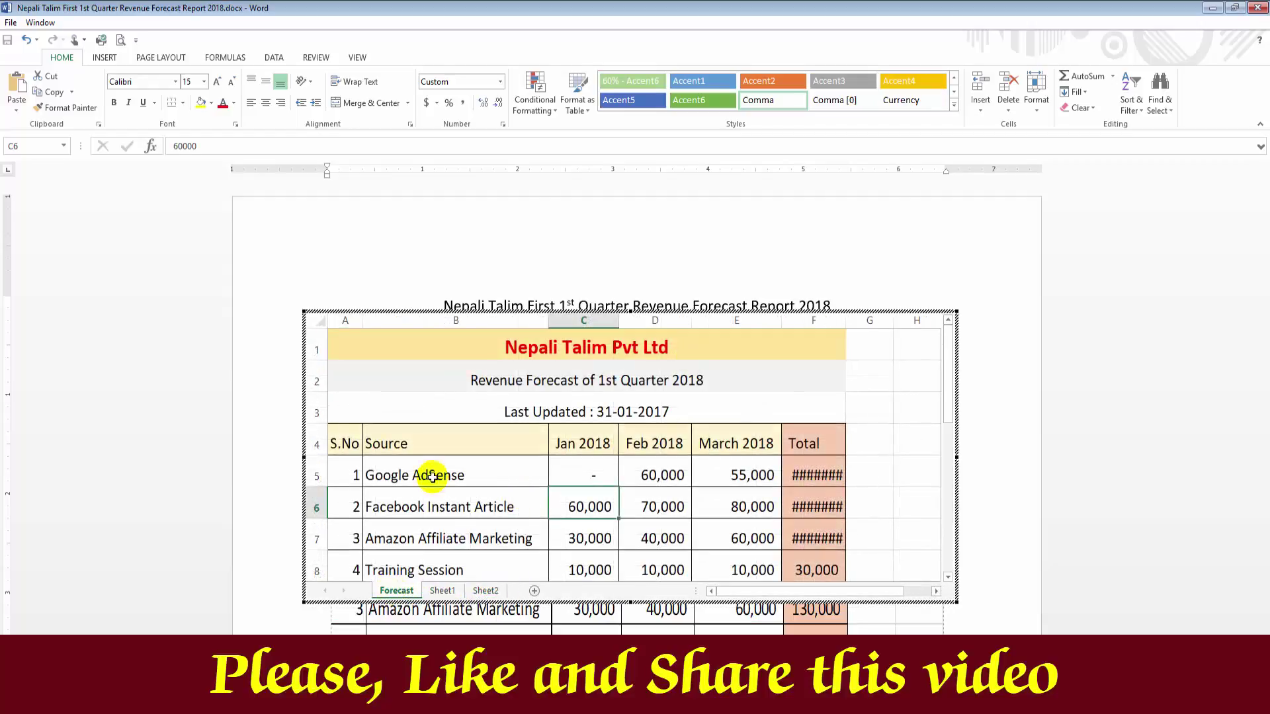
Step: Leave the embedded worksheet and show the Nepali Talim YouTube Videos page in Chrome
click(528, 259)
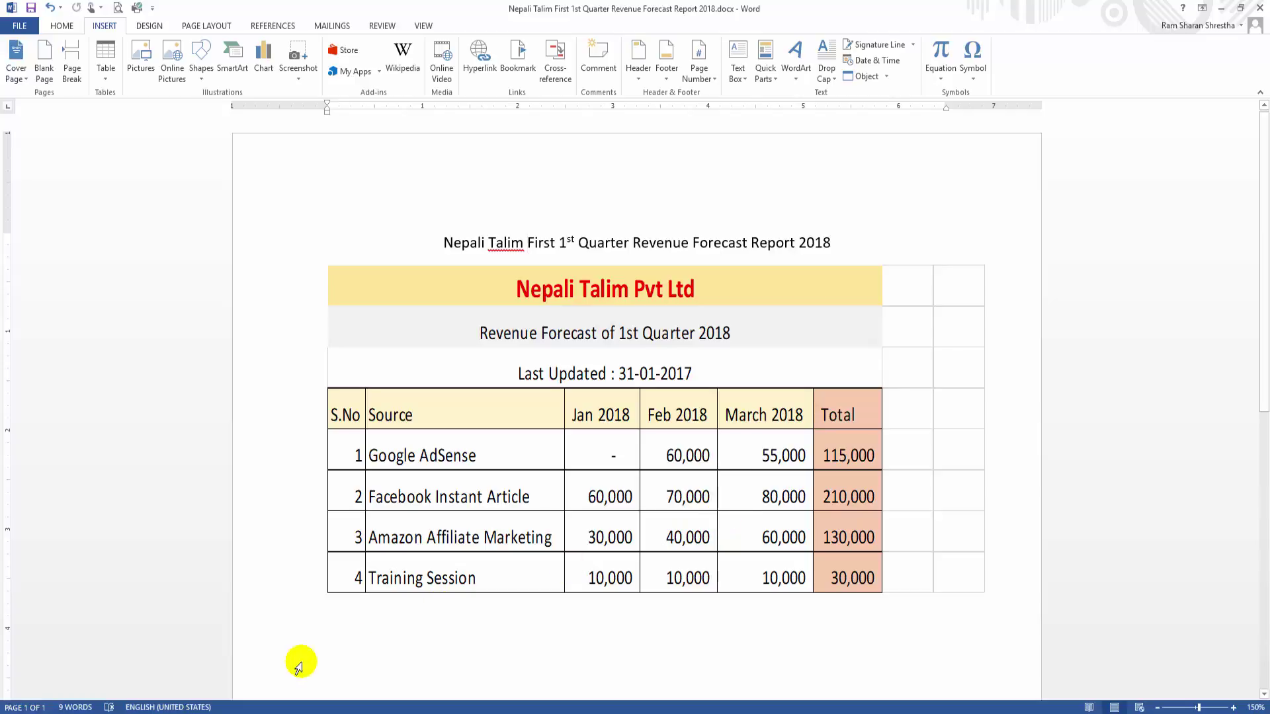
click(326, 704)
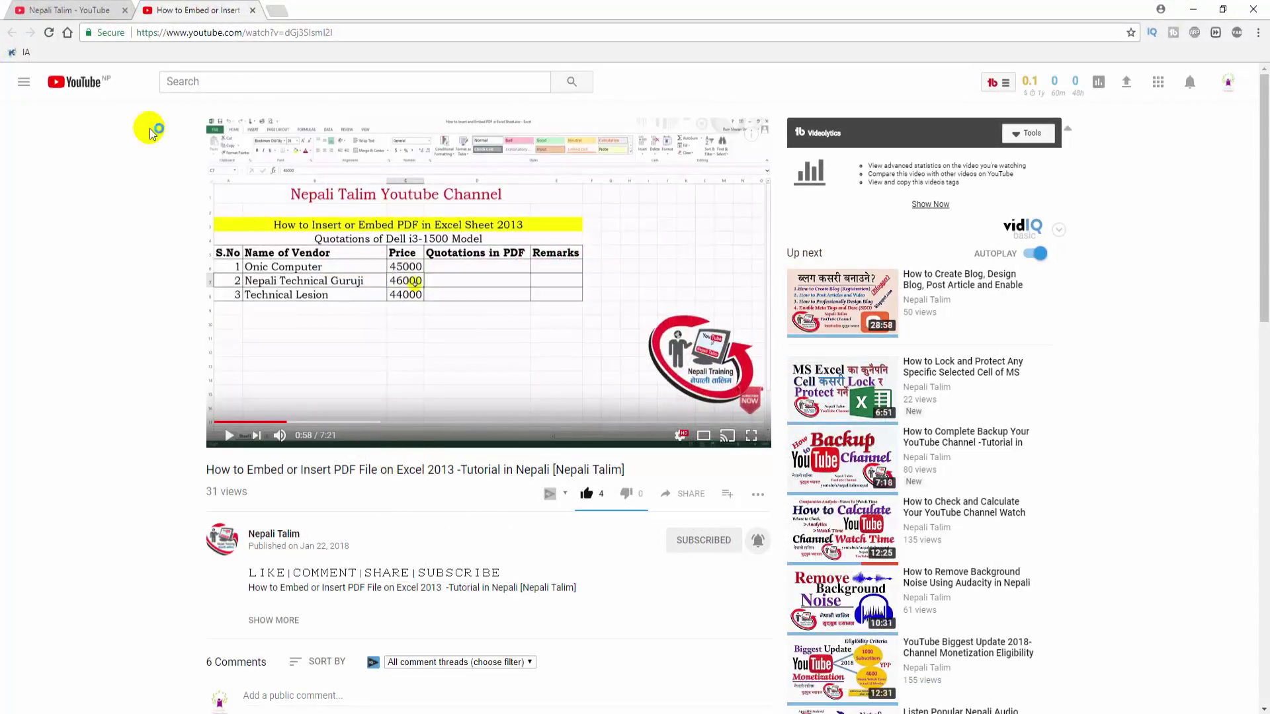
click(66, 10)
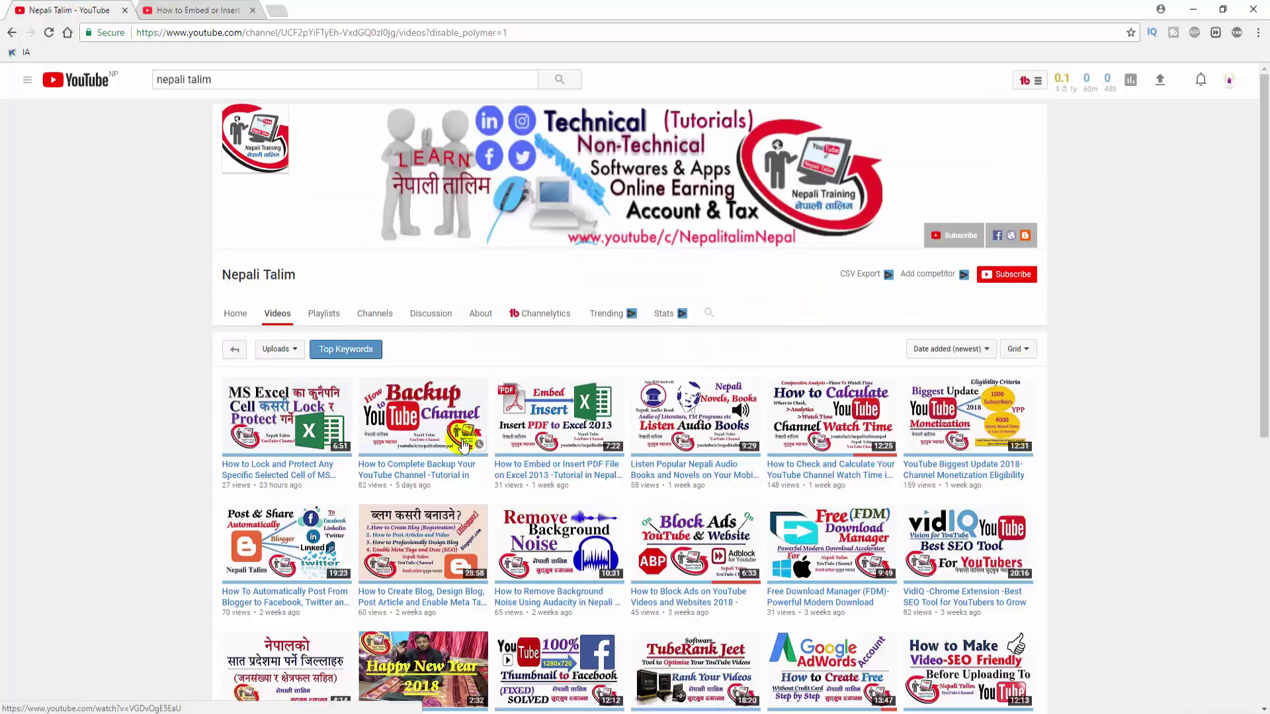